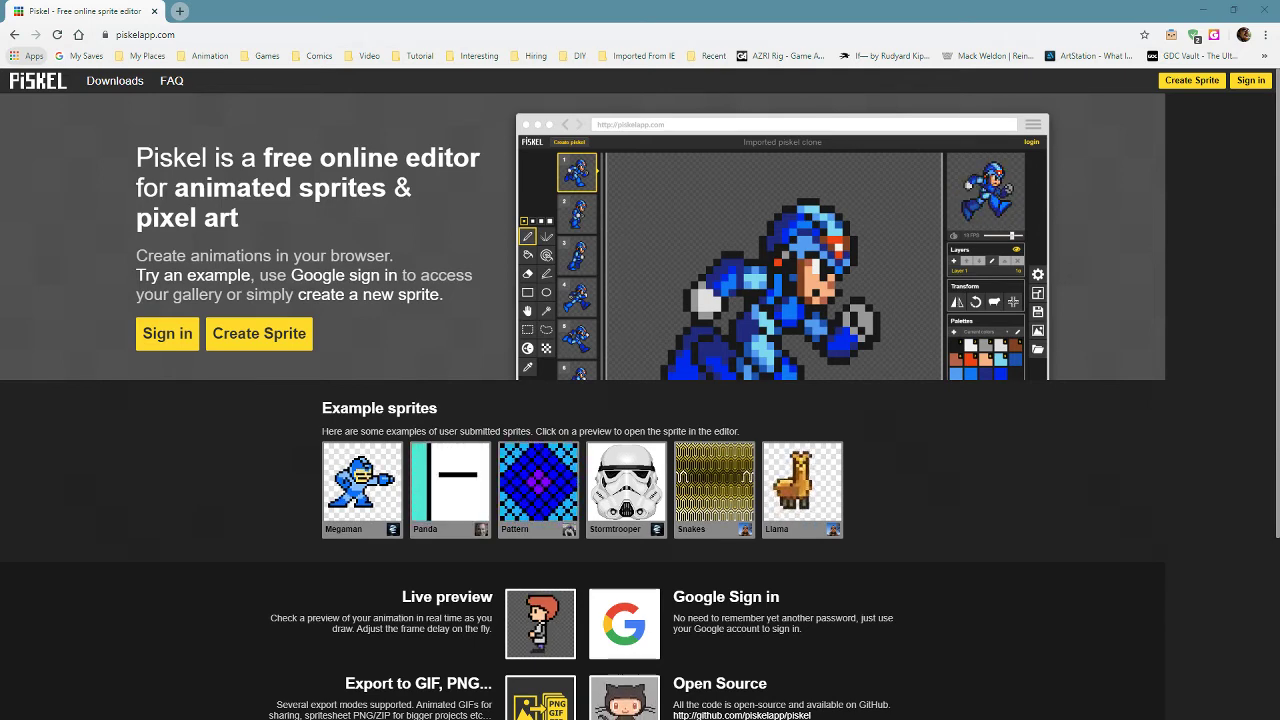
- Start a new blank 32x32 sprite
scroll(1270, 335, "down", 1)
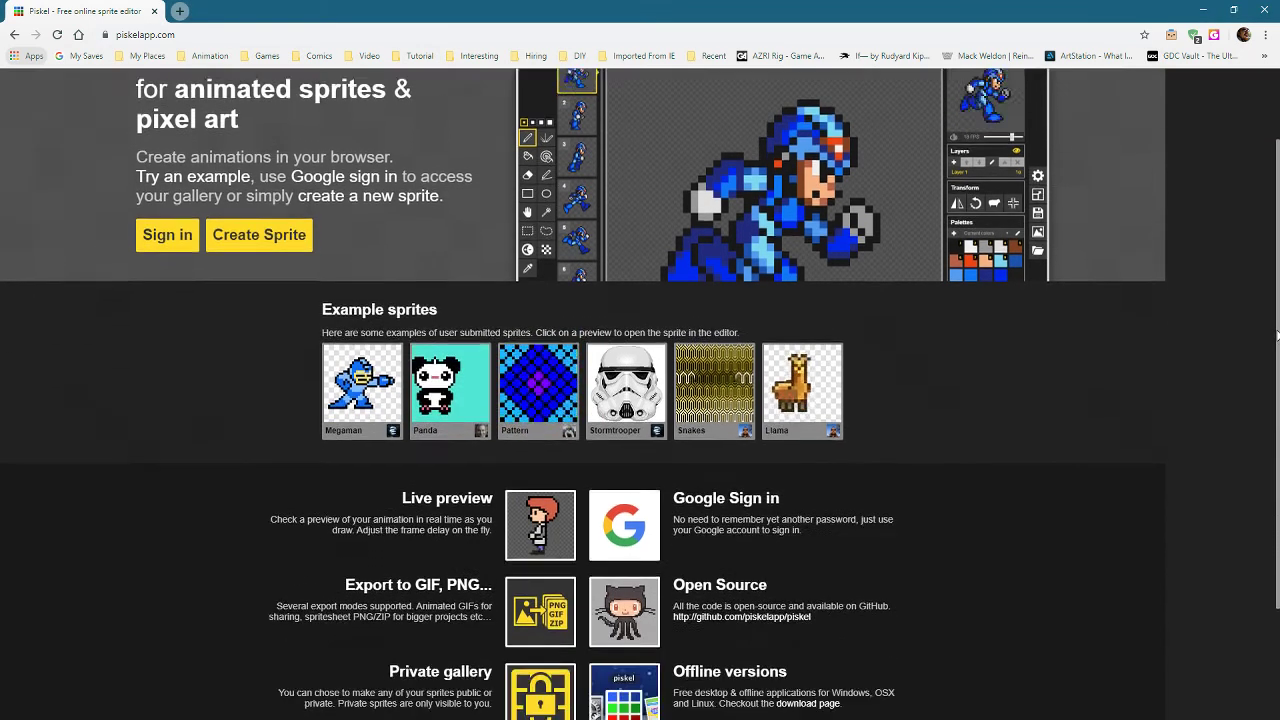
scroll(1277, 335, "down", 1)
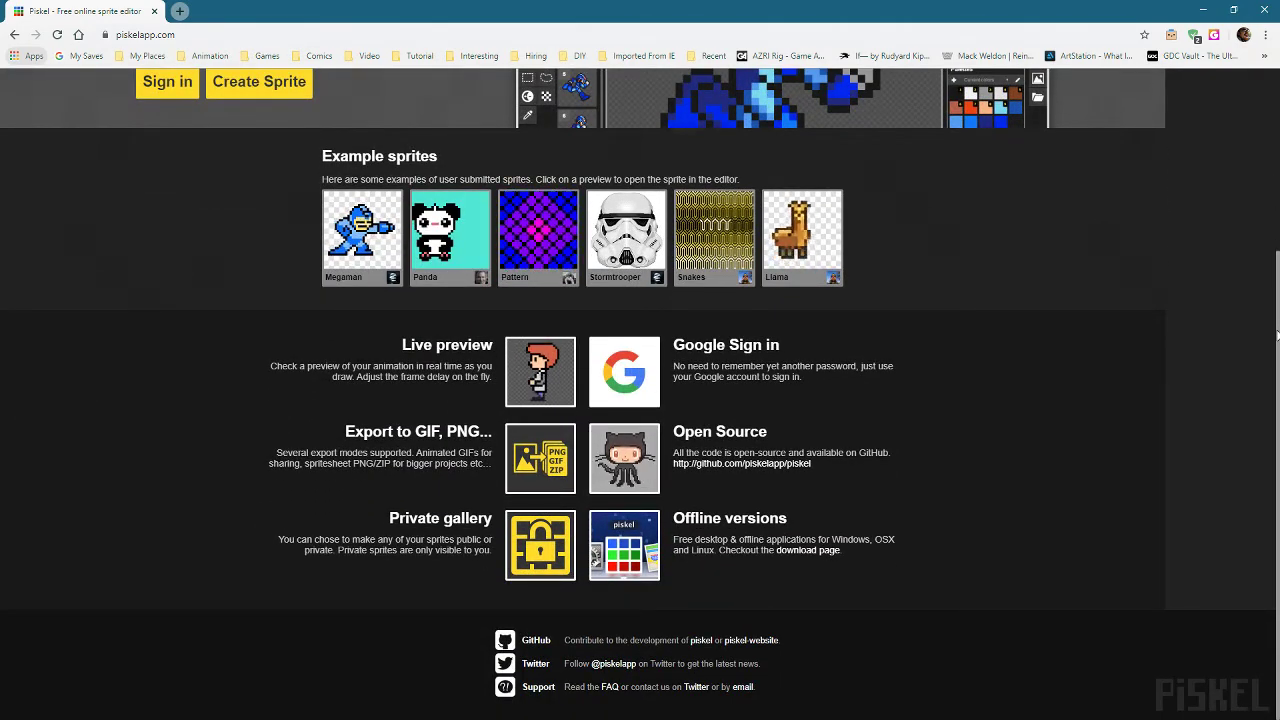
scroll(1277, 335, "up", 2)
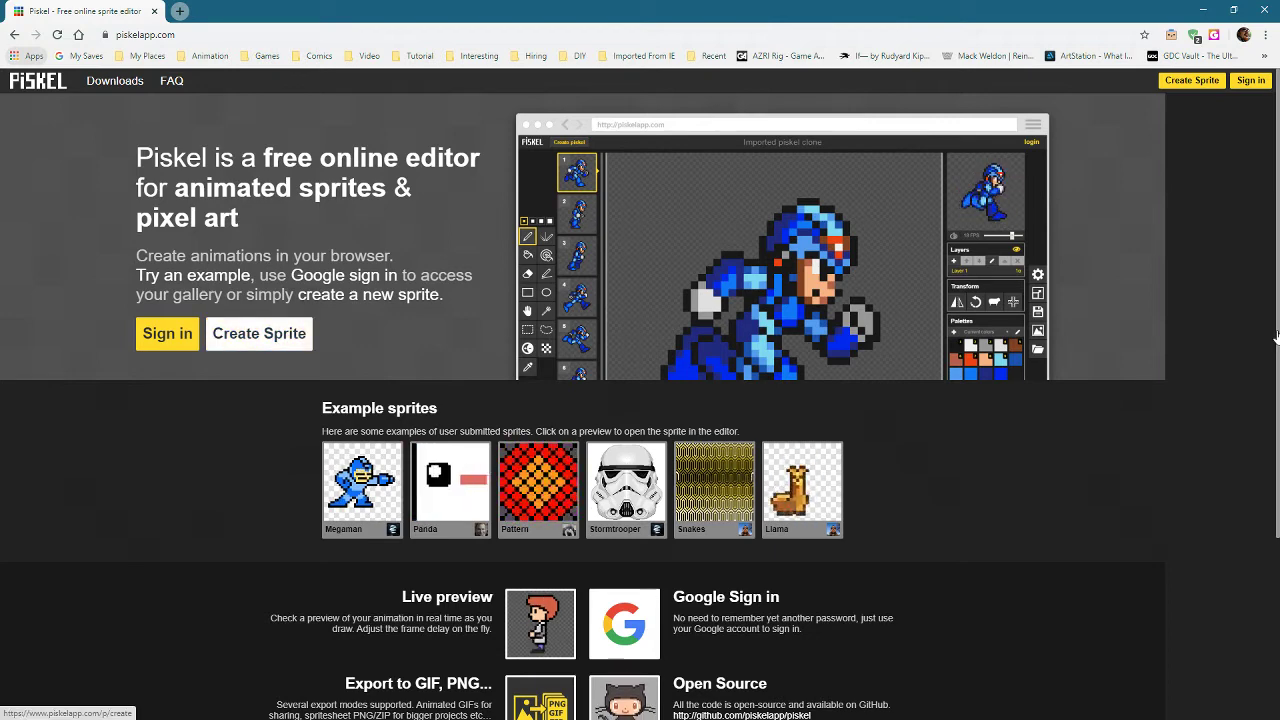
left_click(259, 333)
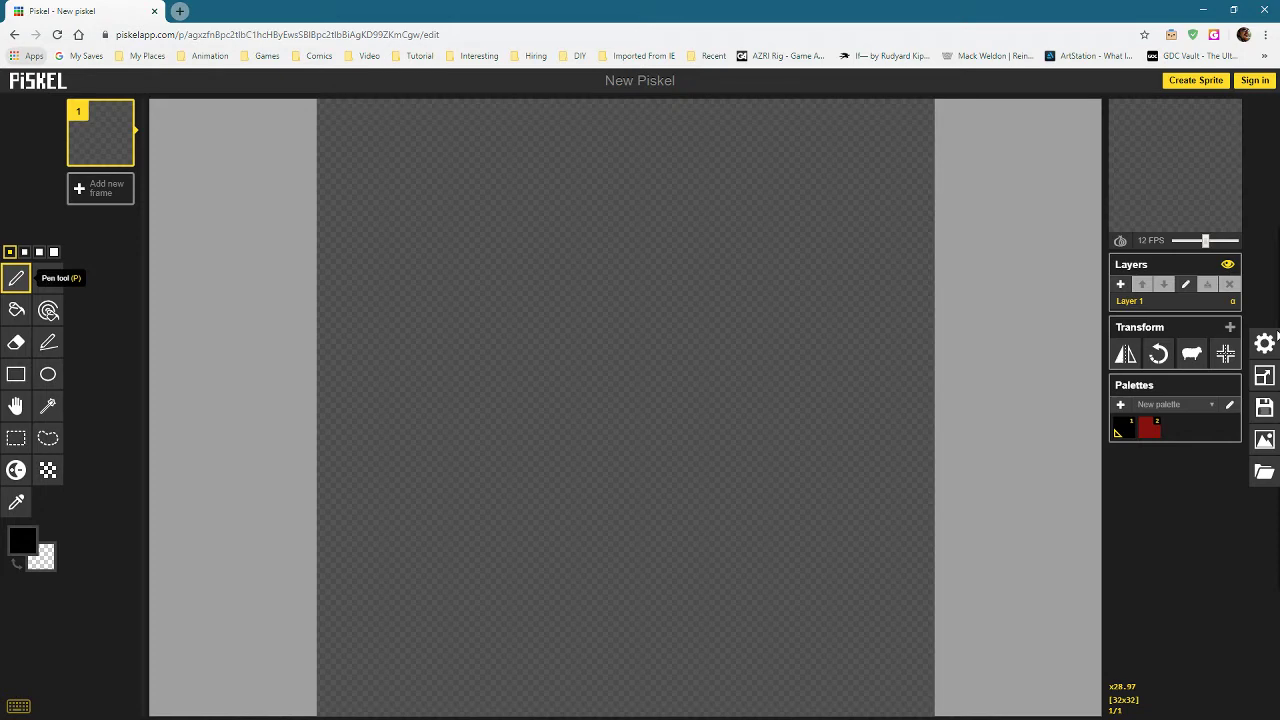
- Draw several black test strokes: a rising line, a hook, diagonals and a bottom line
left_click_drag(423, 282, 519, 243)
left_click_drag(616, 263, 712, 224)
left_click_drag(750, 262, 780, 282)
left_click_drag(790, 378, 750, 436)
left_click_drag(692, 358, 654, 416)
left_click_drag(558, 358, 596, 398)
left_click_drag(616, 456, 731, 456)
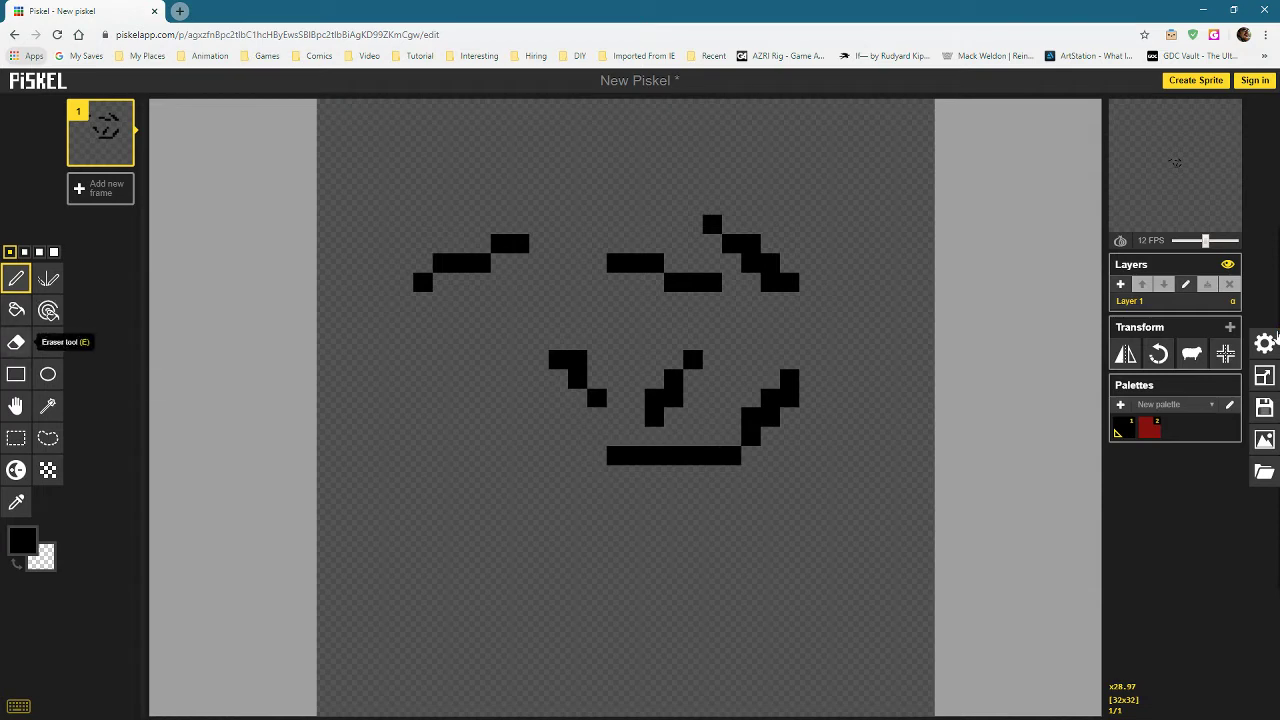
- Erase every test stroke with the Eraser until the canvas is blank
key("e")
mouse_move(500, 265)
left_mouse_down()
mouse_move(423, 281)
mouse_move(500, 243)
left_mouse_up()
left_click(518, 243)
mouse_move(558, 358)
left_mouse_down()
mouse_move(577, 360)
mouse_move(616, 456)
mouse_move(751, 437)
mouse_move(770, 398)
left_mouse_up()
left_click(751, 417)
left_click_drag(673, 398, 654, 417)
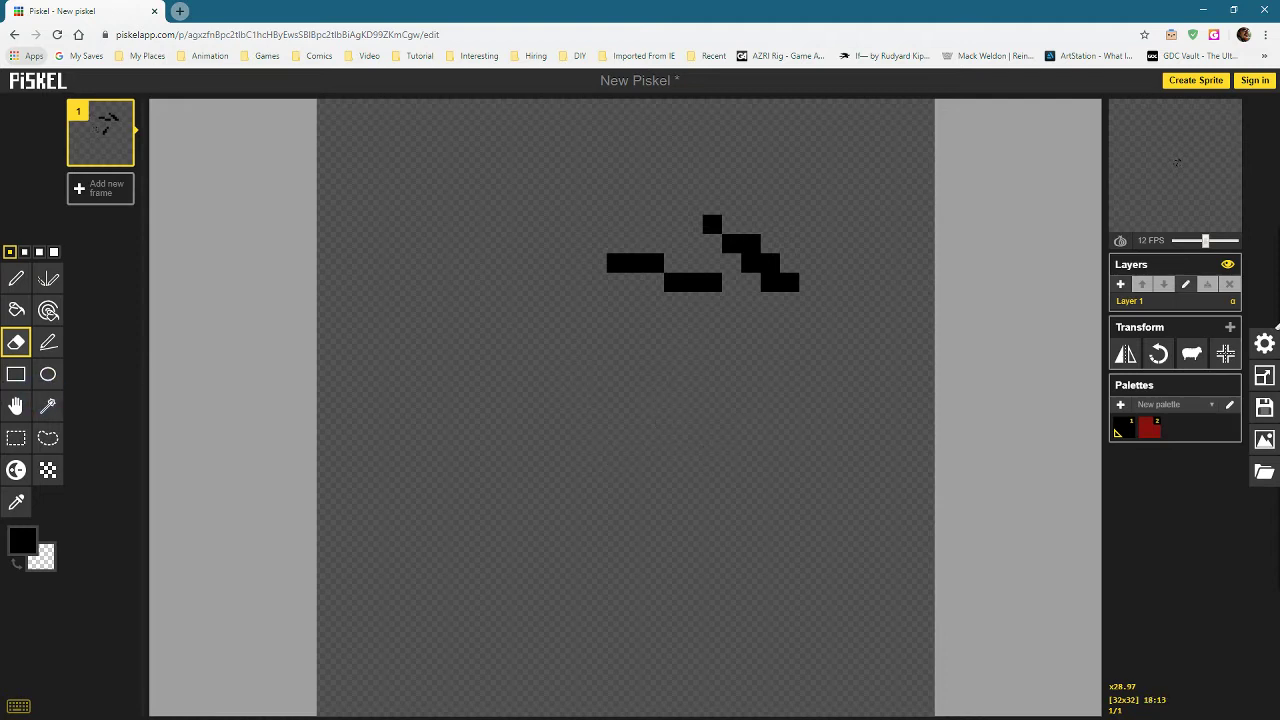
left_click_drag(693, 282, 655, 263)
left_click(616, 262)
left_click_drag(712, 224, 789, 282)
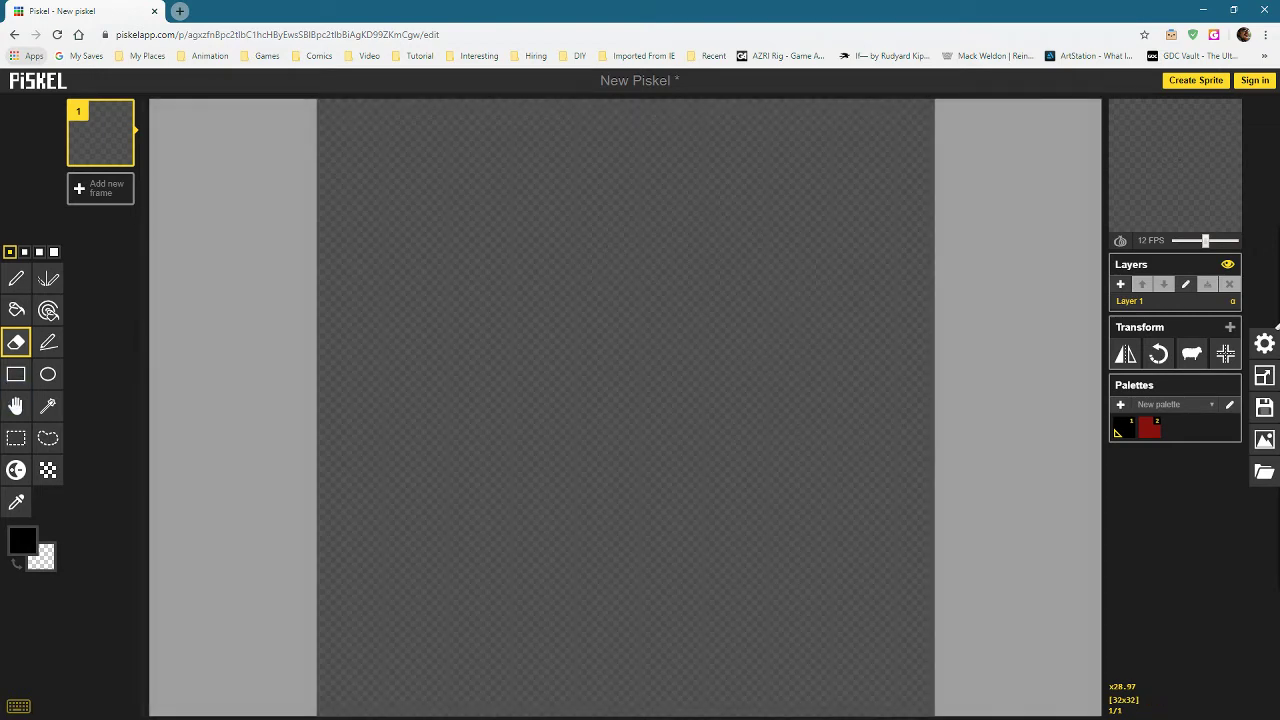
- With the Vertical Mirror pen, draw black brackets, limbs and bars, mirroring top-bottom and across both axes
key("p")
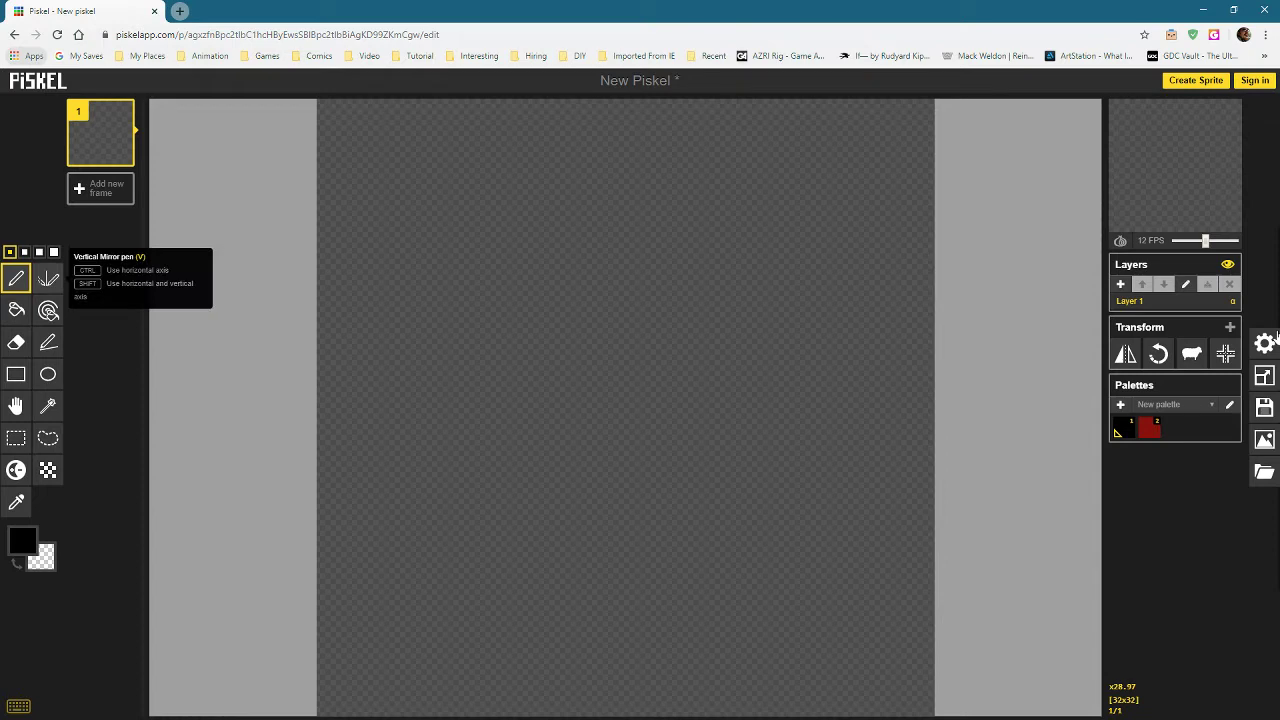
left_click(48, 279)
mouse_move(578, 243)
left_mouse_down()
mouse_move(539, 243)
mouse_move(519, 301)
mouse_move(558, 378)
mouse_move(539, 416)
mouse_move(443, 435)
mouse_move(558, 474)
mouse_move(539, 531)
mouse_move(539, 629)
mouse_move(423, 570)
mouse_move(385, 445)
left_mouse_up()
left_click(538, 629)
left_click_drag(461, 378, 461, 397)
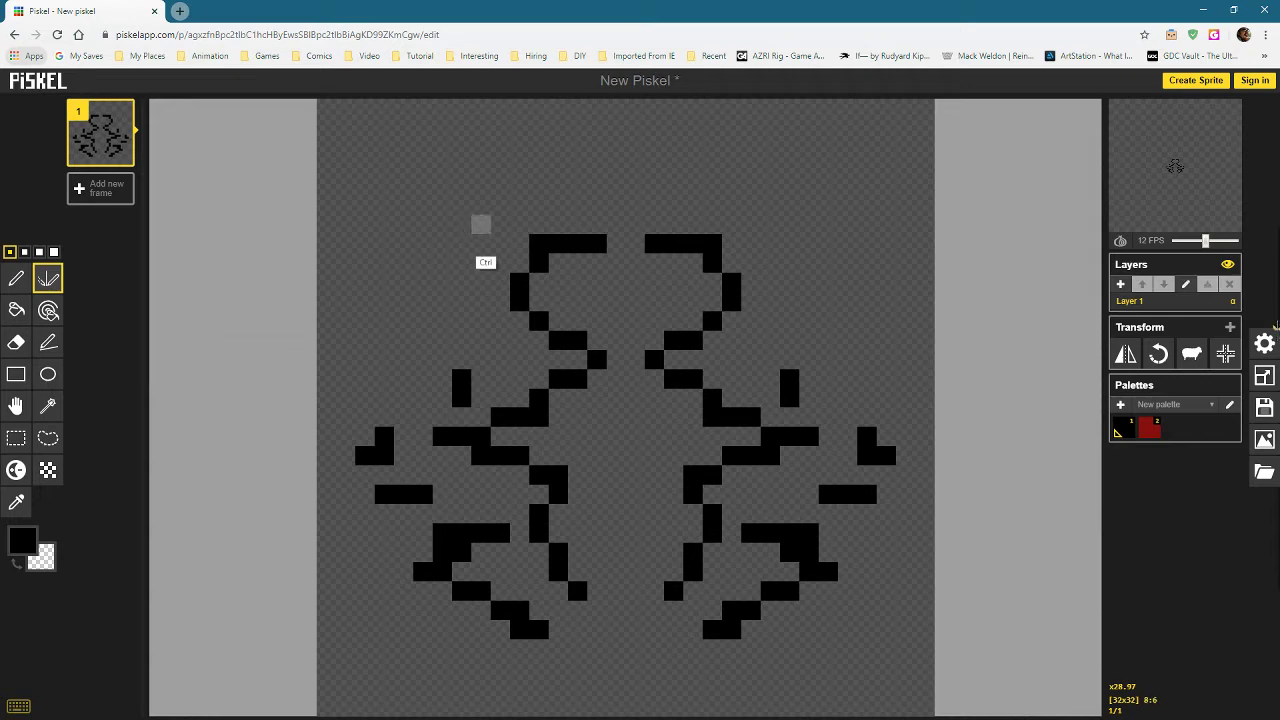
mouse_move(480, 224)
left_mouse_down()
mouse_move(442, 226)
mouse_move(447, 162)
mouse_move(517, 143)
mouse_move(595, 166)
mouse_move(640, 152)
mouse_move(847, 198)
mouse_move(628, 190)
mouse_move(812, 224)
mouse_move(805, 233)
mouse_move(518, 197)
mouse_move(786, 215)
mouse_move(474, 215)
mouse_move(433, 280)
mouse_move(407, 368)
mouse_move(335, 378)
mouse_move(384, 302)
left_mouse_up()
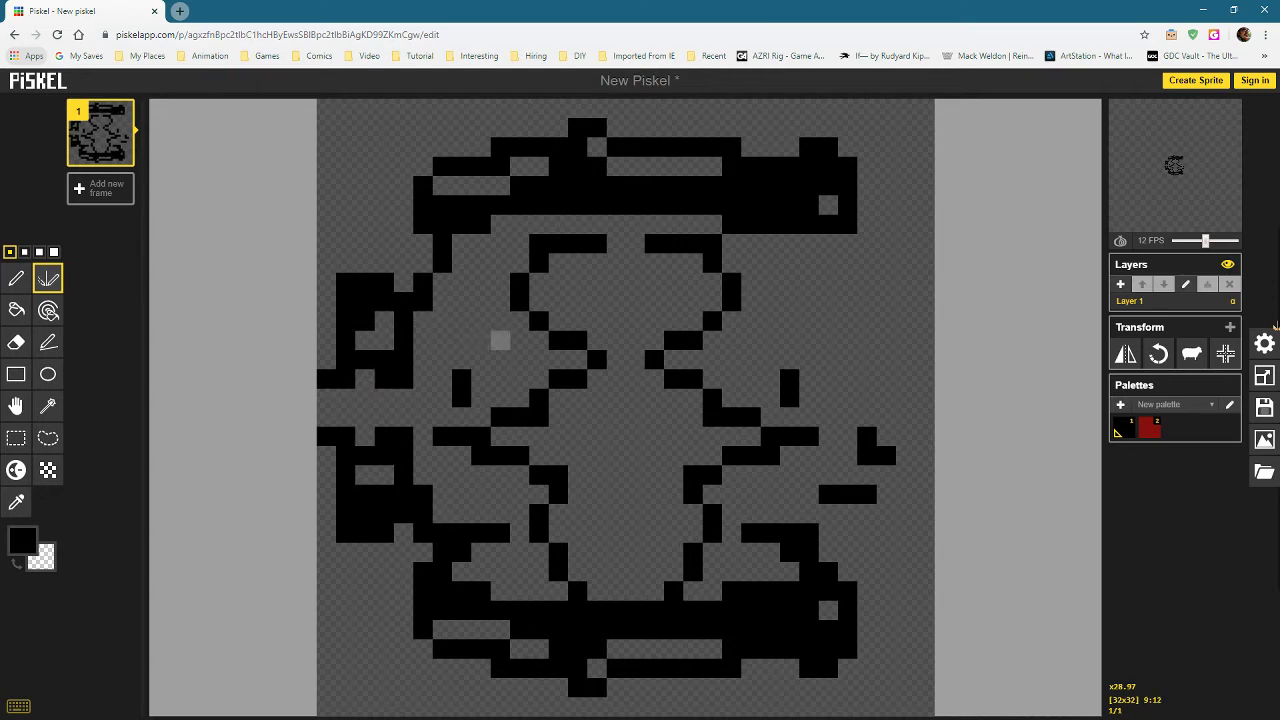
mouse_move(886, 302)
left_mouse_down()
mouse_move(833, 324)
mouse_move(850, 407)
mouse_move(685, 421)
mouse_move(823, 274)
mouse_move(845, 229)
left_mouse_up()
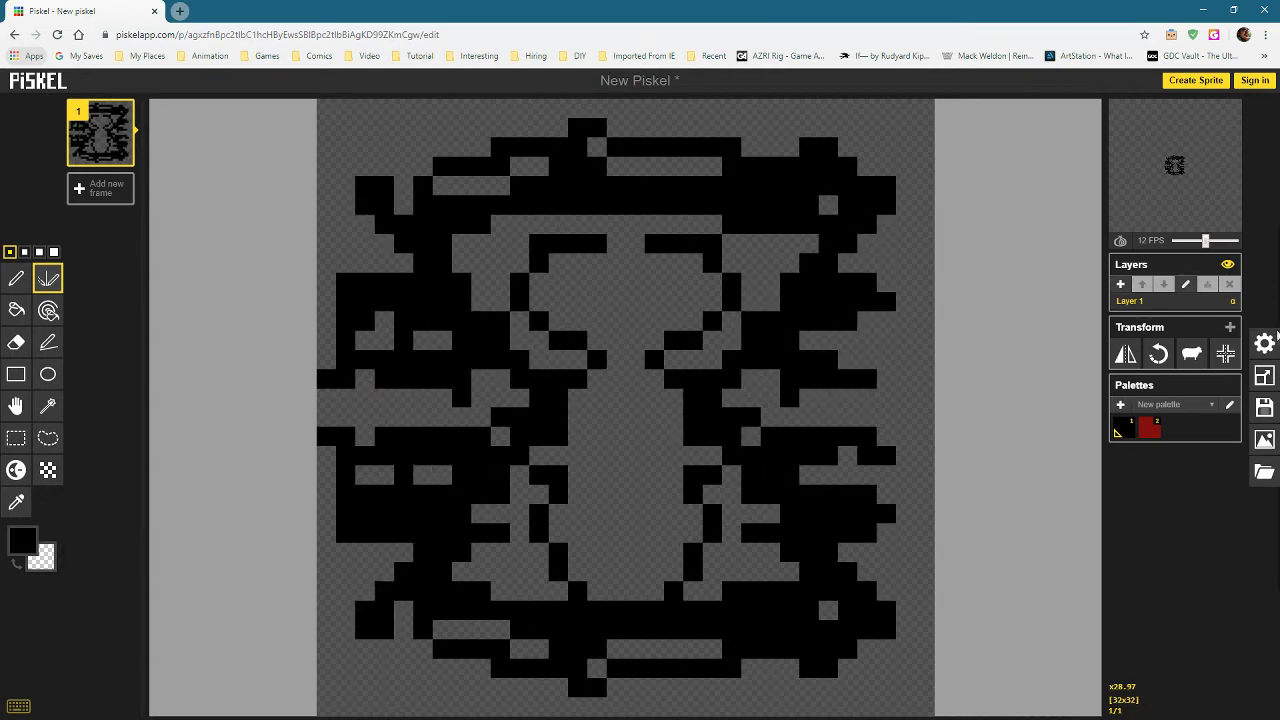
- Set the primary drawing colour to red #db2020
left_click(22, 540)
key("2")
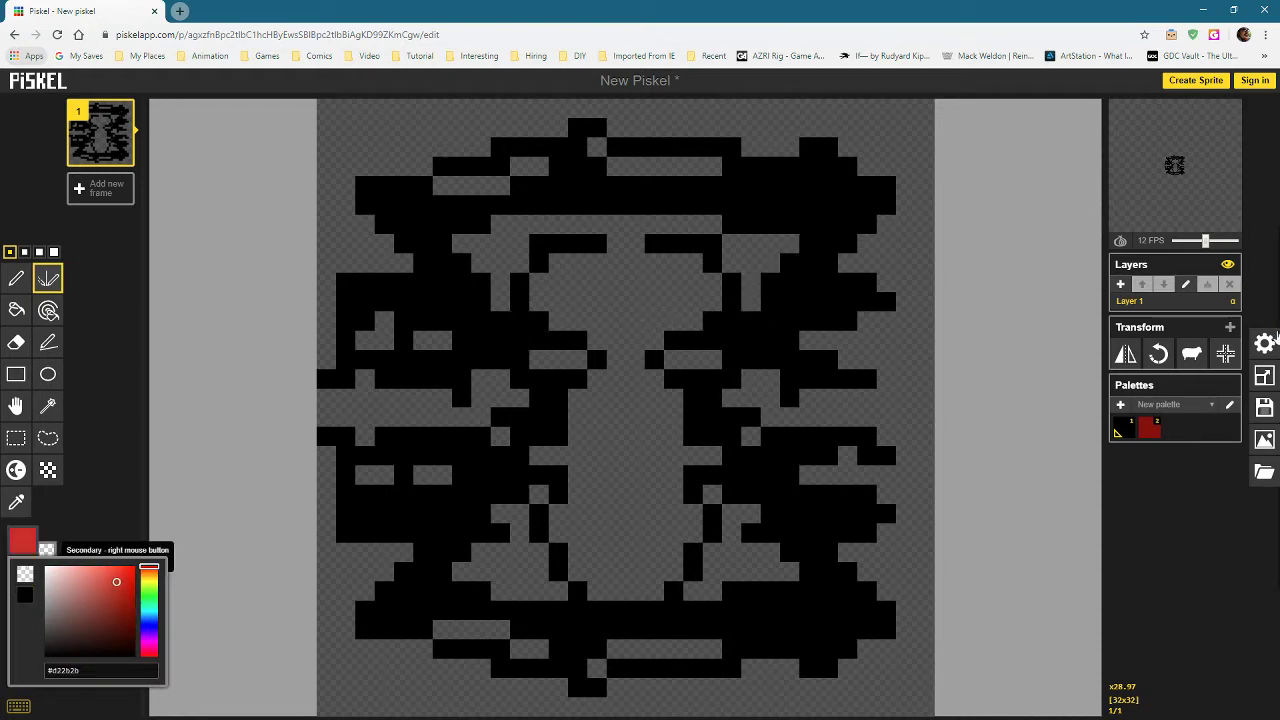
left_click_drag(750, 282, 750, 302)
left_click_drag(674, 321, 655, 302)
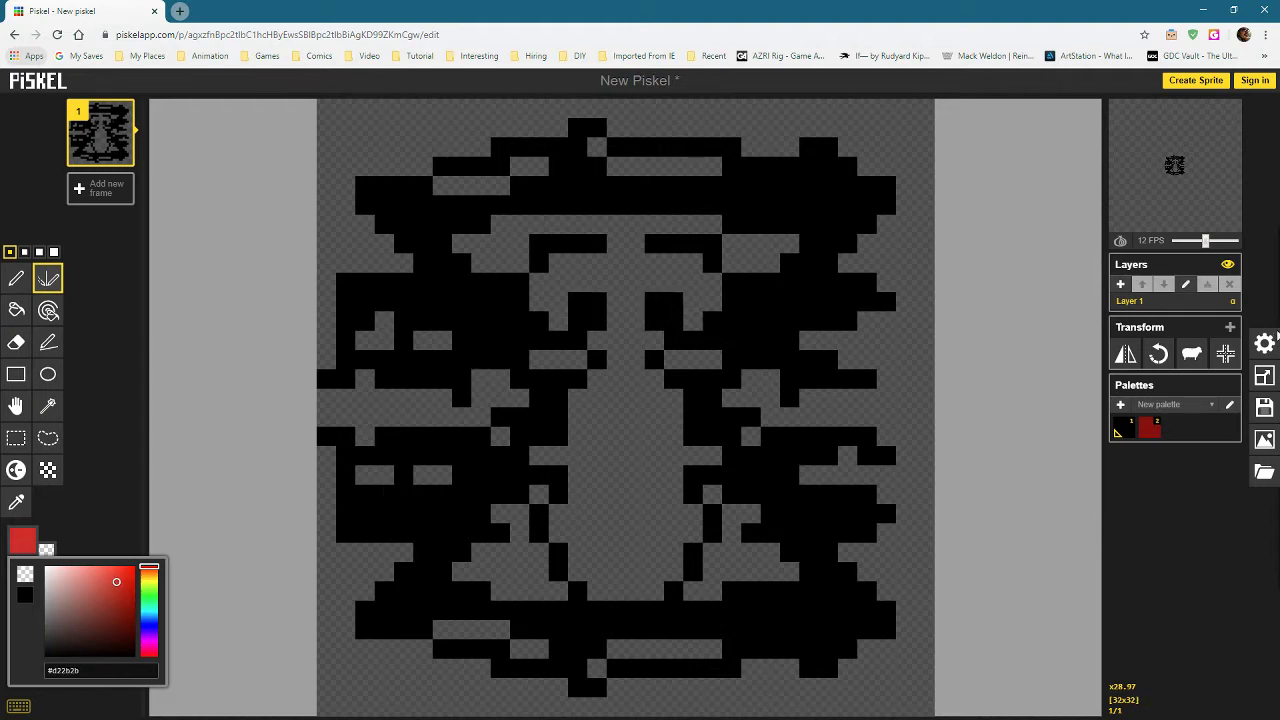
left_click_drag(116, 581, 121, 578)
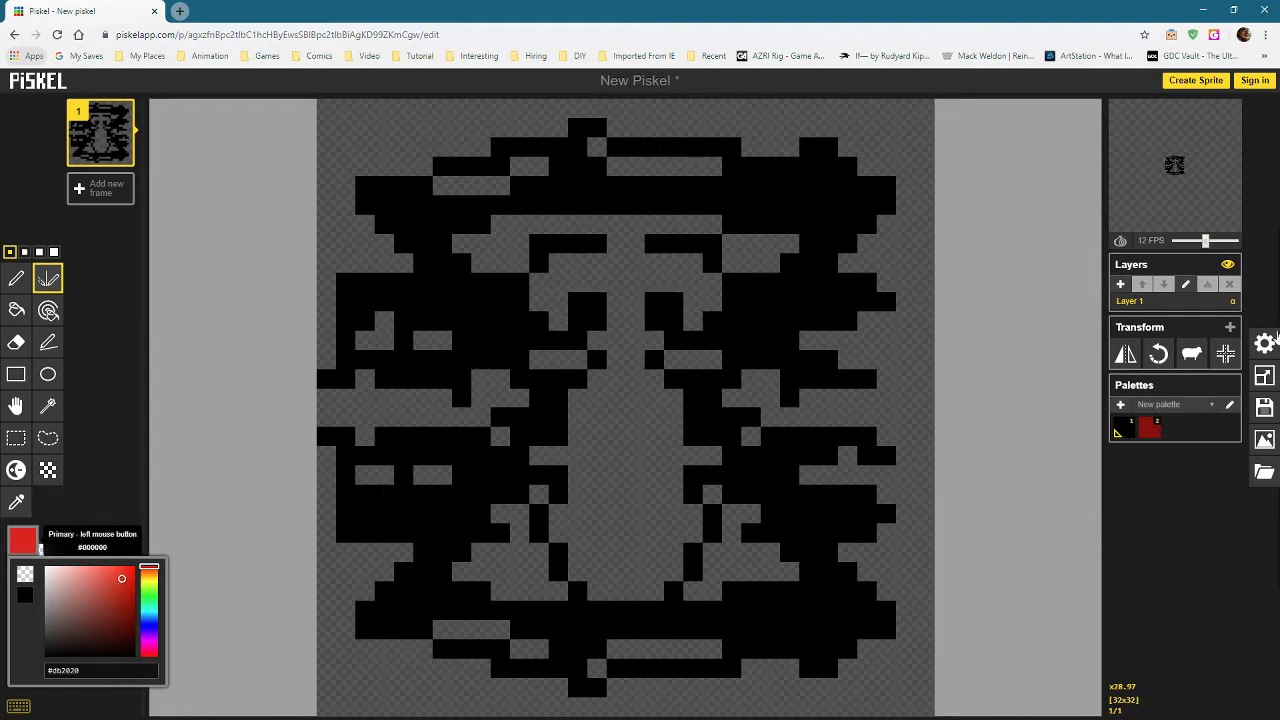
left_click(22, 540)
- Draw mirrored red diagonals, branches, lower strokes and side columns over the pattern
left_click_drag(731, 341, 866, 166)
left_click_drag(790, 252, 682, 390)
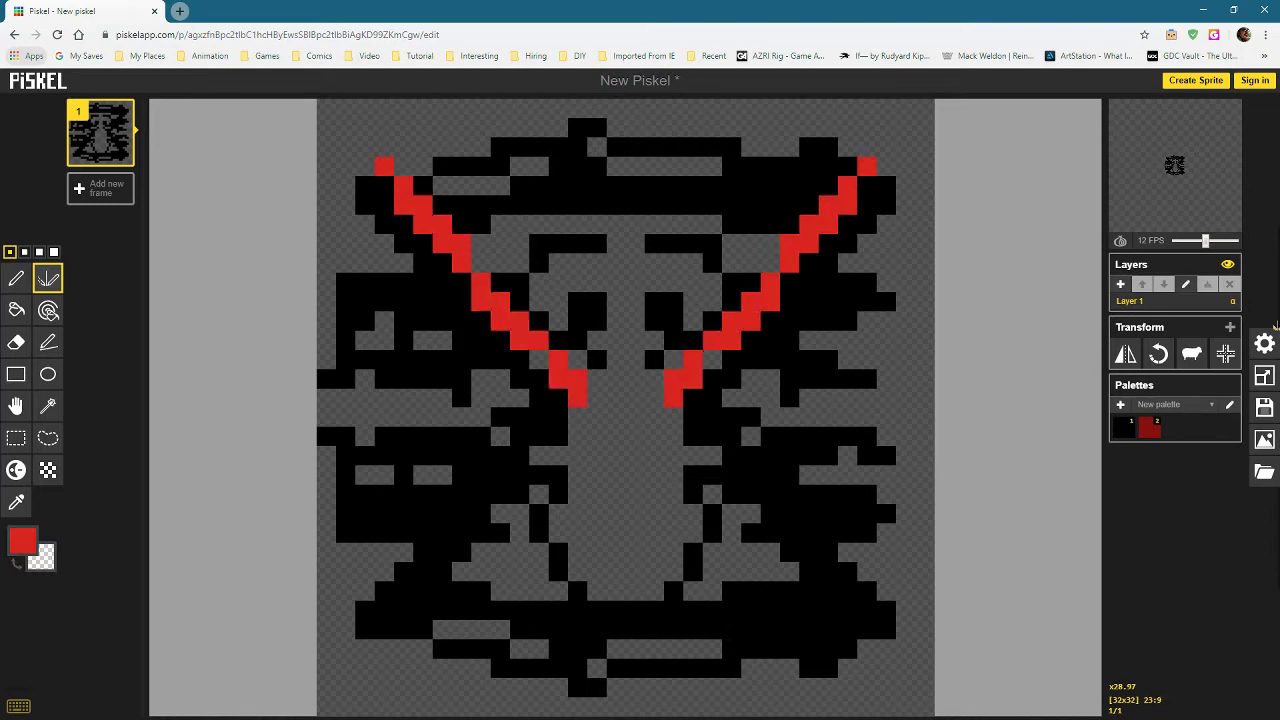
left_click_drag(770, 292, 712, 380)
left_click_drag(692, 436, 858, 512)
mouse_move(868, 395)
left_mouse_down()
mouse_move(862, 268)
mouse_move(812, 204)
mouse_move(846, 201)
mouse_move(694, 197)
mouse_move(700, 250)
mouse_move(685, 238)
mouse_move(744, 231)
mouse_move(739, 247)
mouse_move(752, 217)
left_mouse_up()
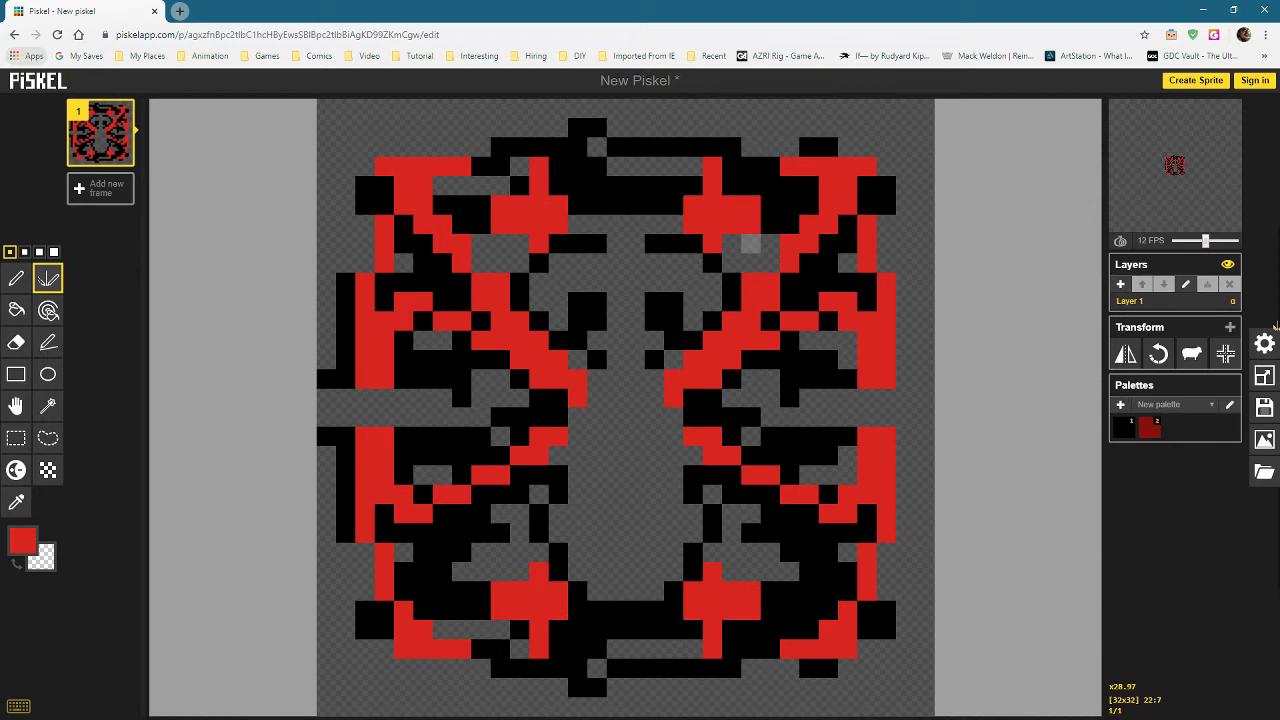
- Erase the pattern's centre with a size-4 Eraser, enlarged and then shrunk back
left_click(16, 342)
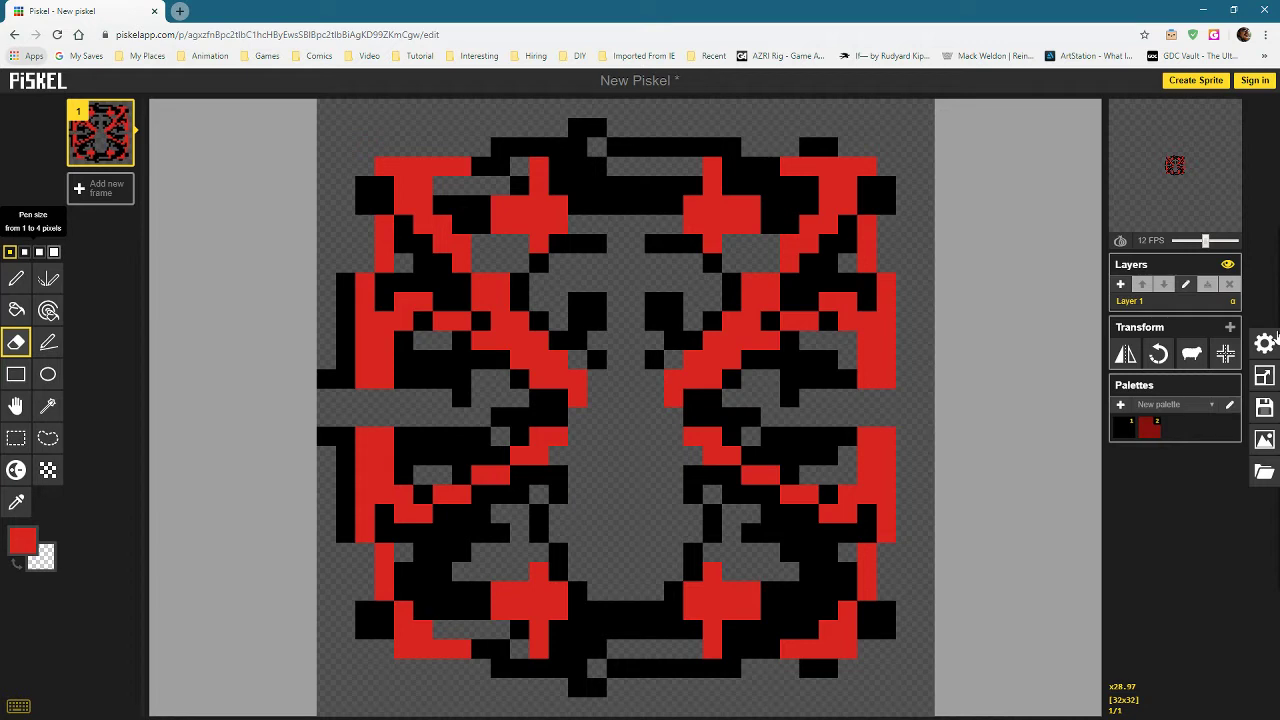
left_click(54, 252)
mouse_move(425, 305)
left_mouse_down()
mouse_move(530, 365)
mouse_move(625, 365)
mouse_move(505, 435)
mouse_move(785, 365)
mouse_move(705, 345)
mouse_move(730, 465)
left_mouse_up()
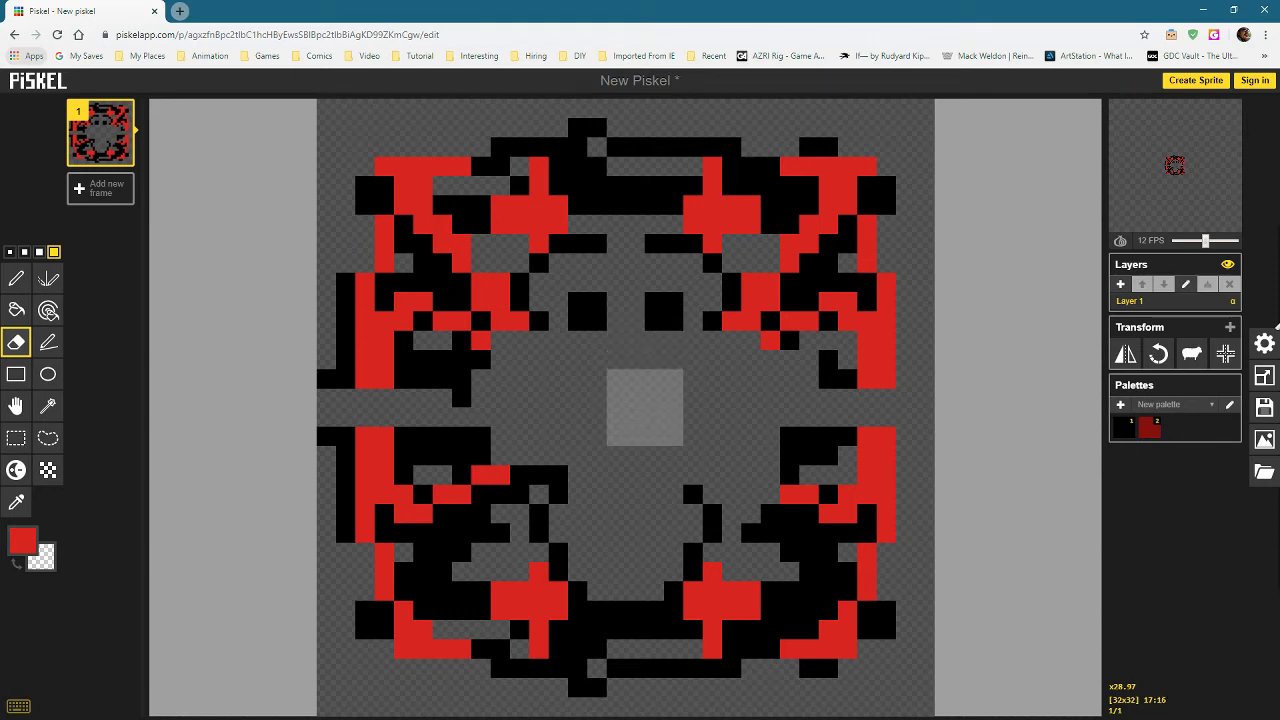
key("bracketright")
key("bracketright")
key("bracketright")
key("bracketright")
key("bracketright")
key("bracketright")
key("bracketright")
key("bracketright")
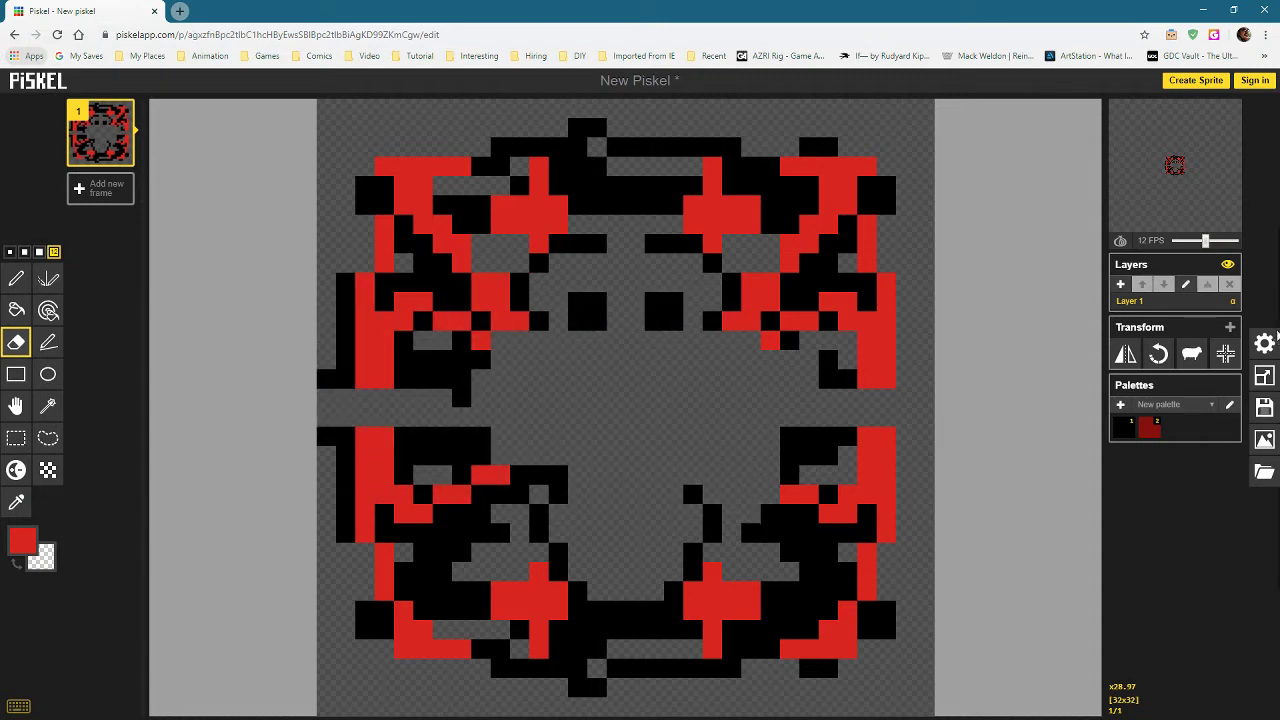
mouse_move(572, 300)
left_mouse_down()
mouse_move(576, 368)
mouse_move(440, 560)
mouse_move(780, 560)
mouse_move(780, 260)
left_mouse_up()
key("bracketleft")
key("bracketleft")
key("bracketleft")
key("bracketleft")
key("bracketleft")
key("bracketleft")
key("bracketleft")
key("bracketleft")
key("bracketleft")
key("bracketleft")
key("bracketleft")
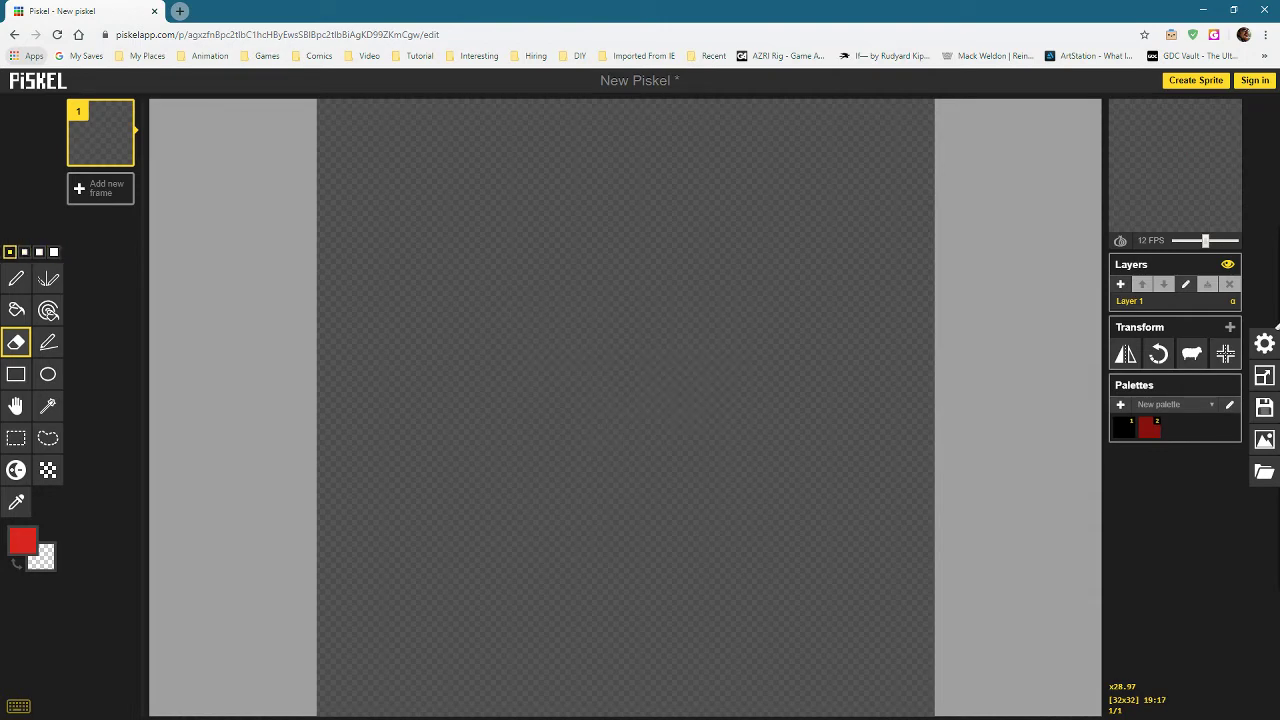
- Place a single red pixel, then paint a large red blob at the largest pen size
key("p")
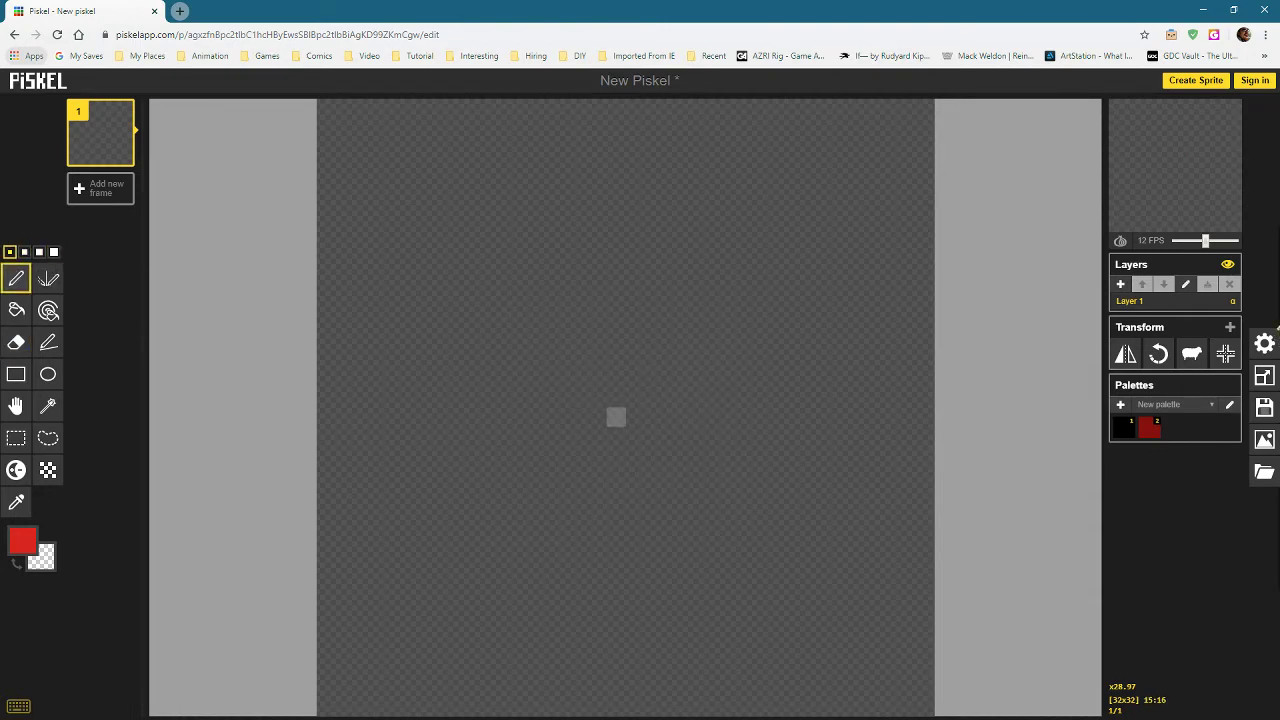
left_click(577, 417)
key("bracketright")
key("bracketright")
key("bracketright")
key("bracketright")
mouse_move(706, 416)
left_mouse_down()
mouse_move(732, 398)
mouse_move(751, 417)
mouse_move(751, 360)
mouse_move(712, 495)
left_mouse_up()
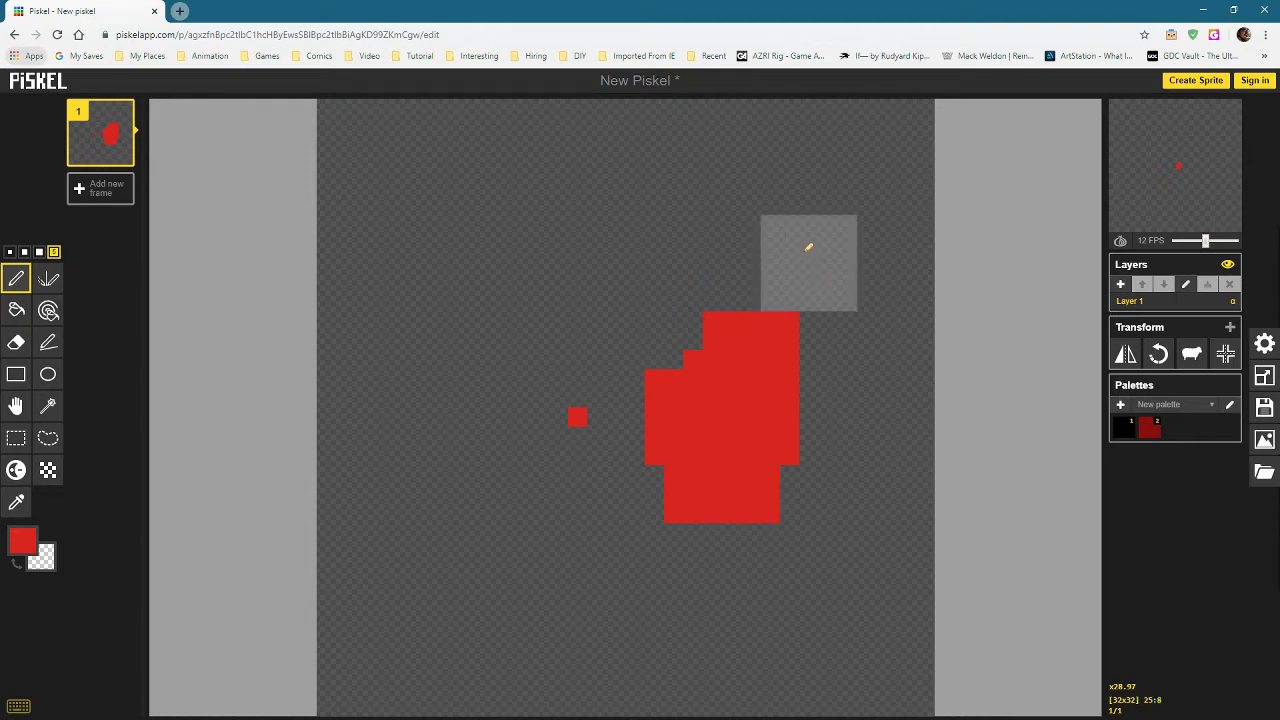
key("bracketleft")
key("bracketleft")
key("bracketleft")
key("bracketleft")
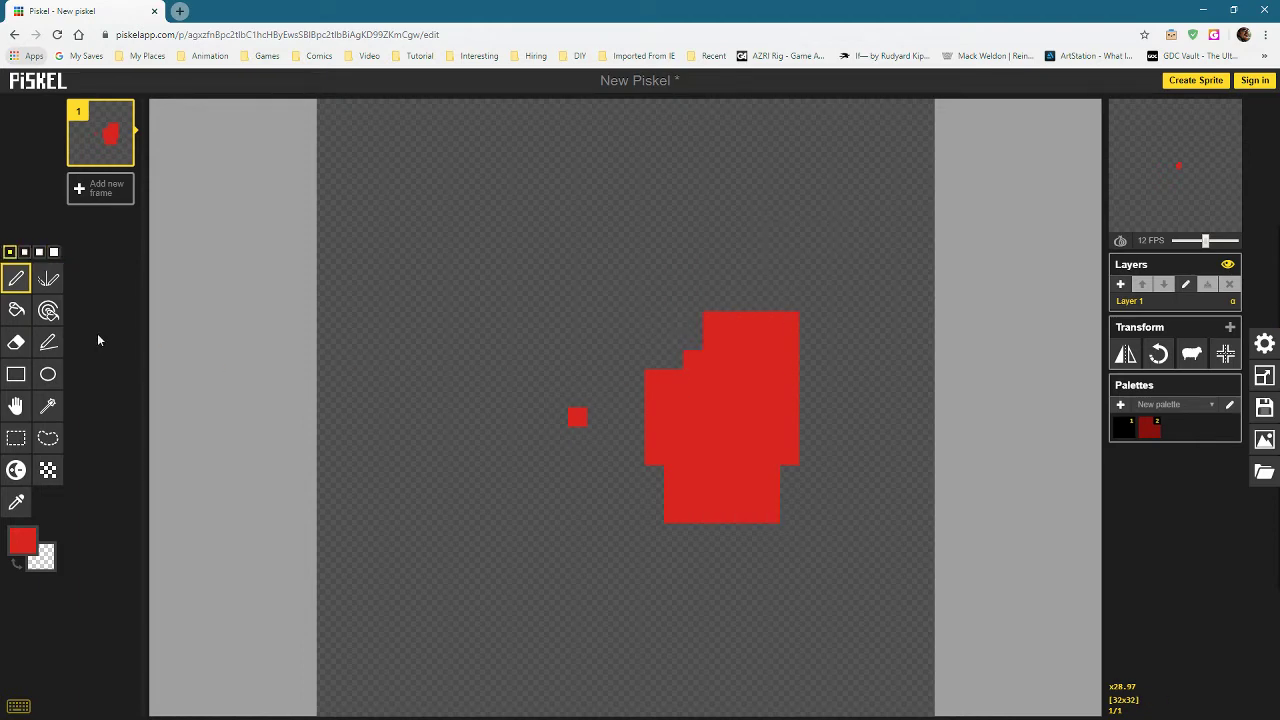
- Erase the red pixel and blob with a 2-pixel Eraser
left_click(16, 342)
key("bracketright")
key("bracketright")
key("bracketright")
mouse_move(660, 385)
left_mouse_down()
mouse_move(648, 340)
mouse_move(777, 488)
mouse_move(747, 455)
left_mouse_up()
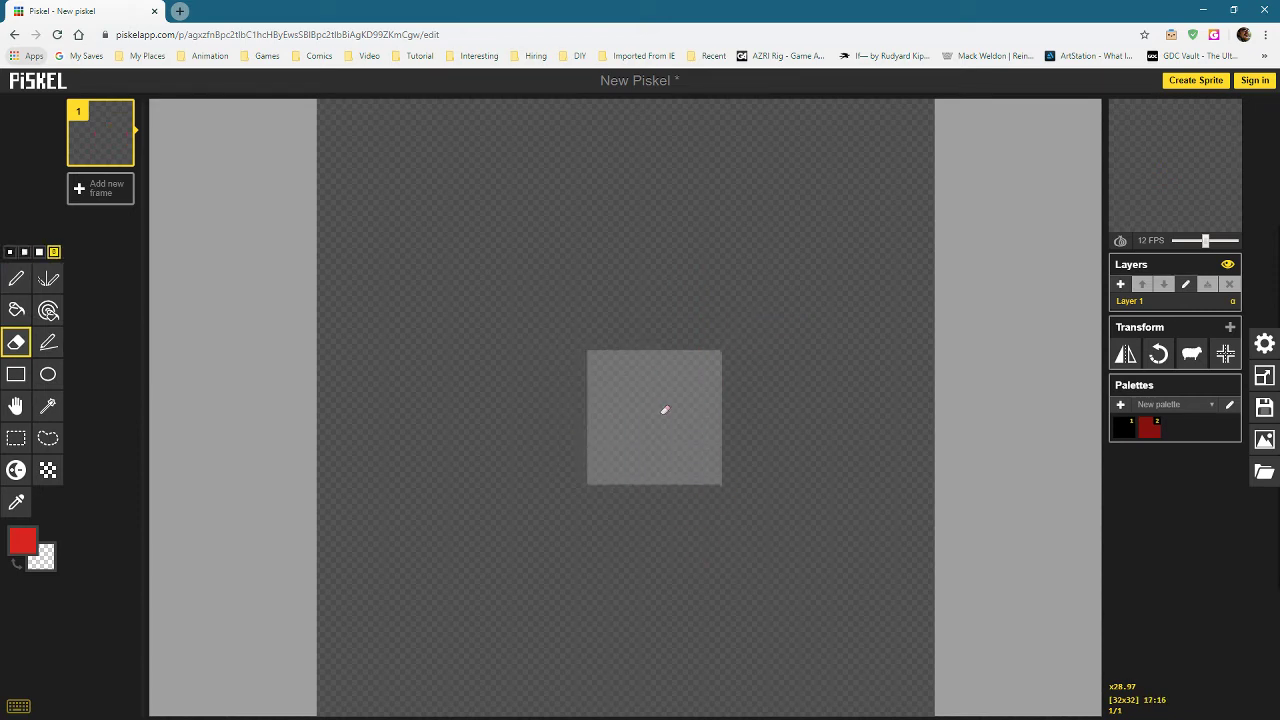
key("bracketleft")
key("bracketleft")
key("bracketleft")
left_click(16, 279)
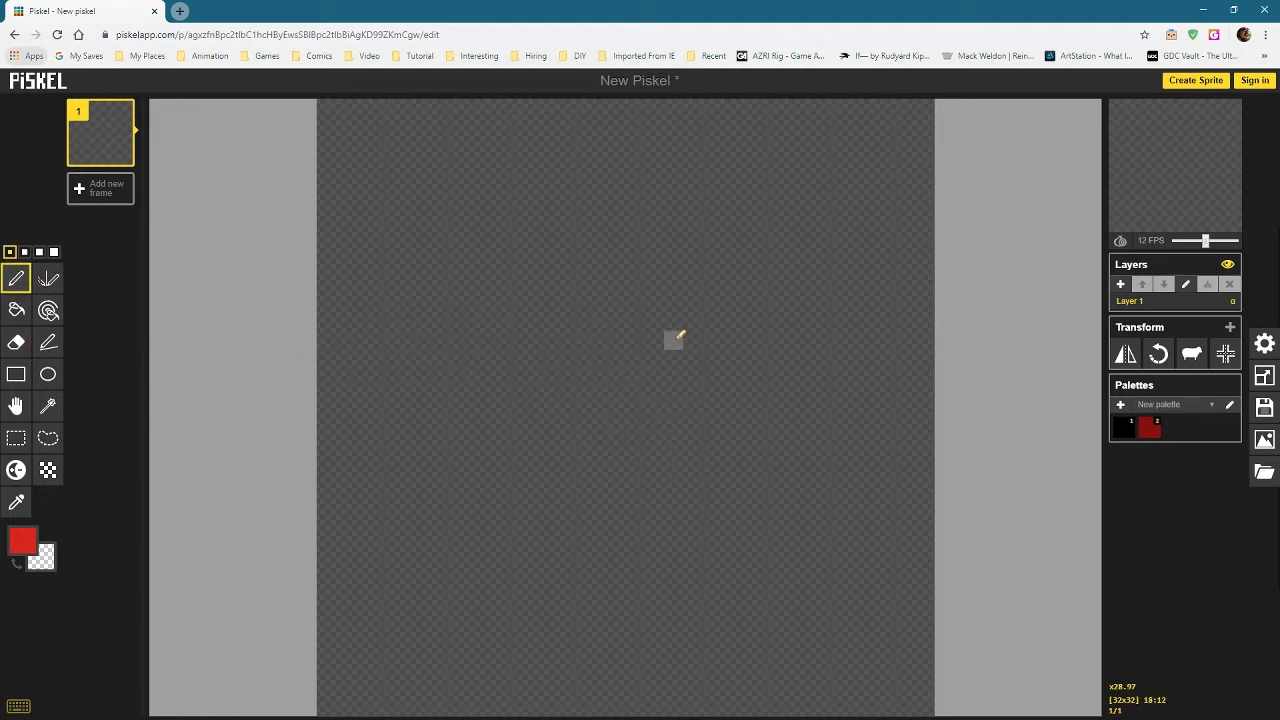
mouse_move(590, 260)
left_mouse_down()
mouse_move(436, 379)
mouse_move(543, 486)
mouse_move(719, 411)
mouse_move(687, 305)
mouse_move(590, 262)
left_mouse_up()
left_click(30, 545)
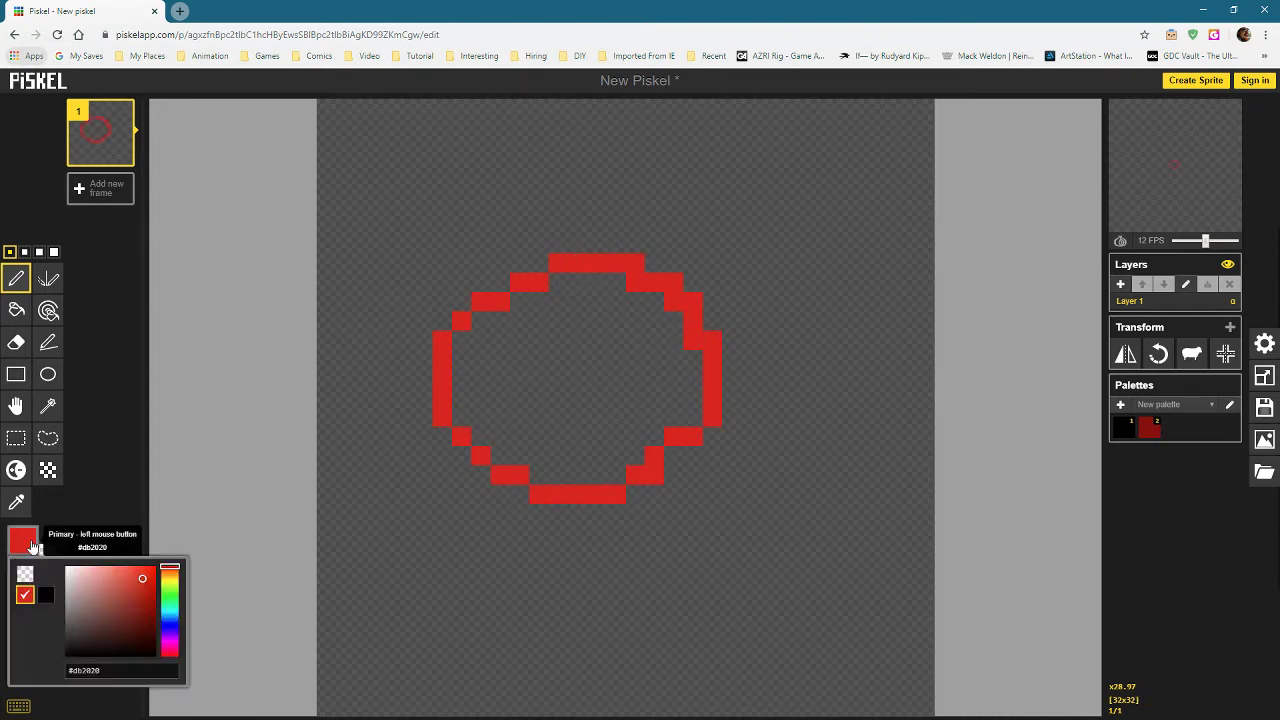
left_click(127, 604)
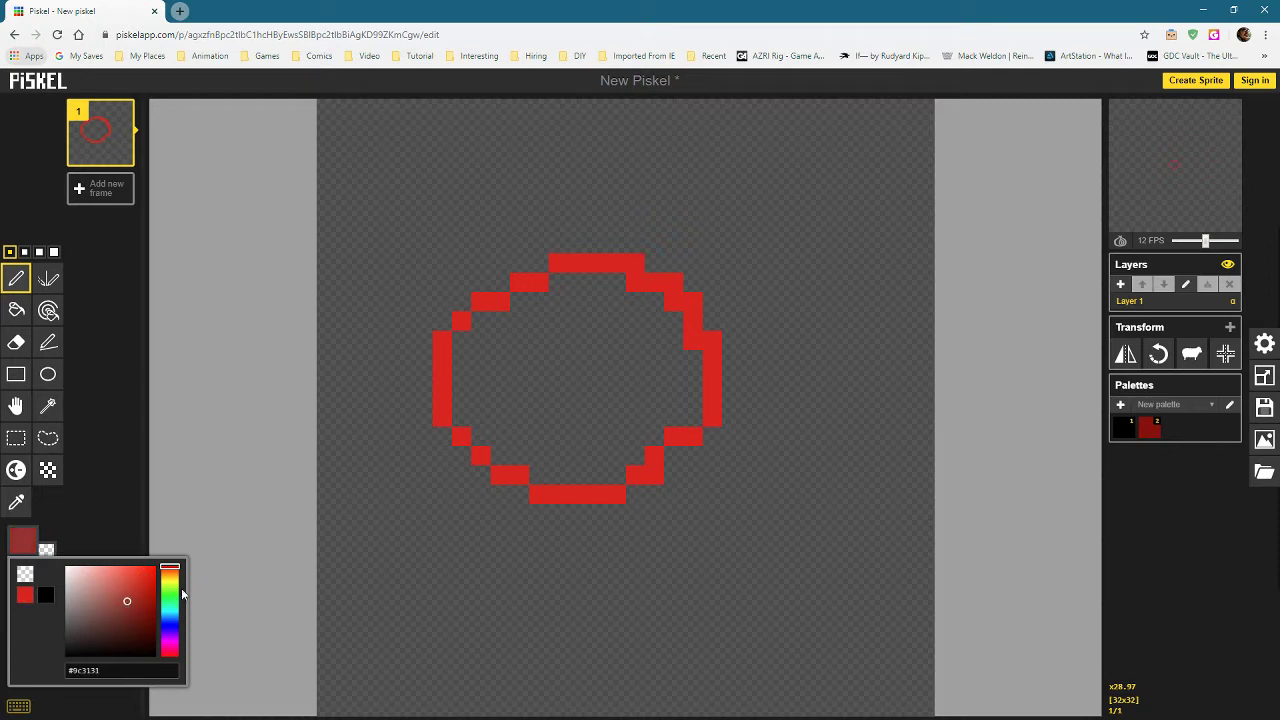
left_click(170, 596)
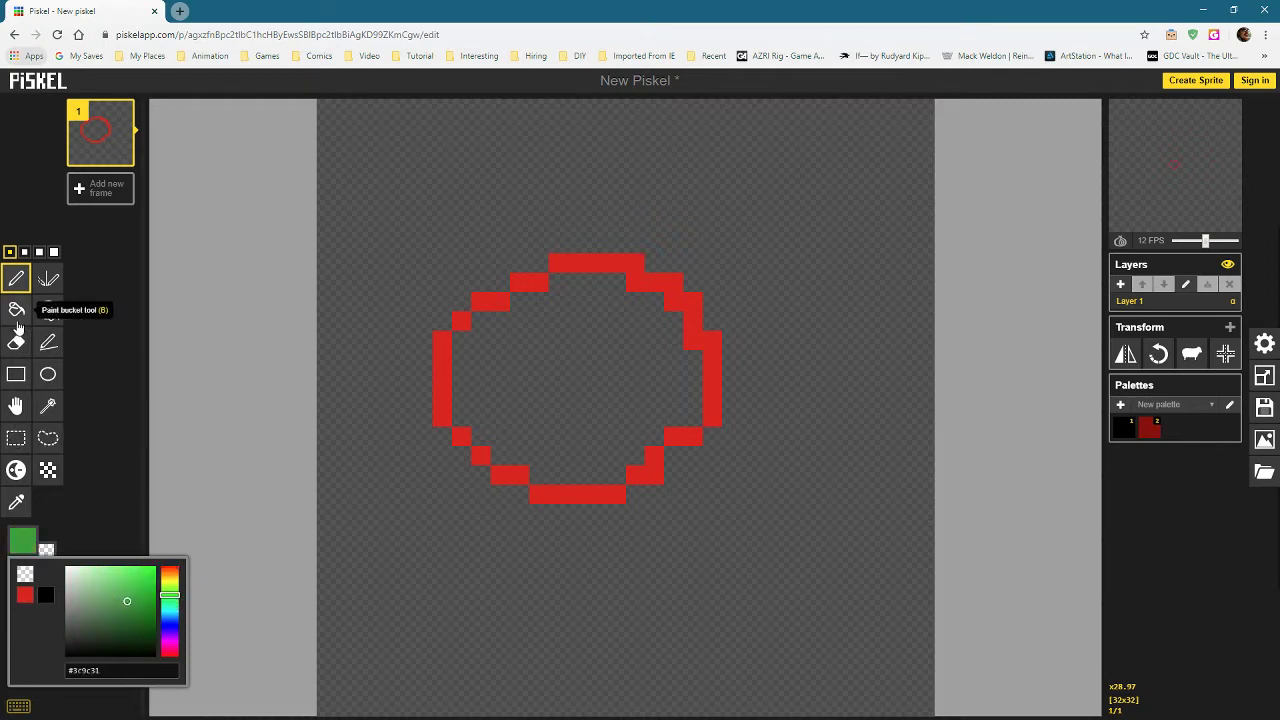
left_click(18, 312)
left_click(636, 402)
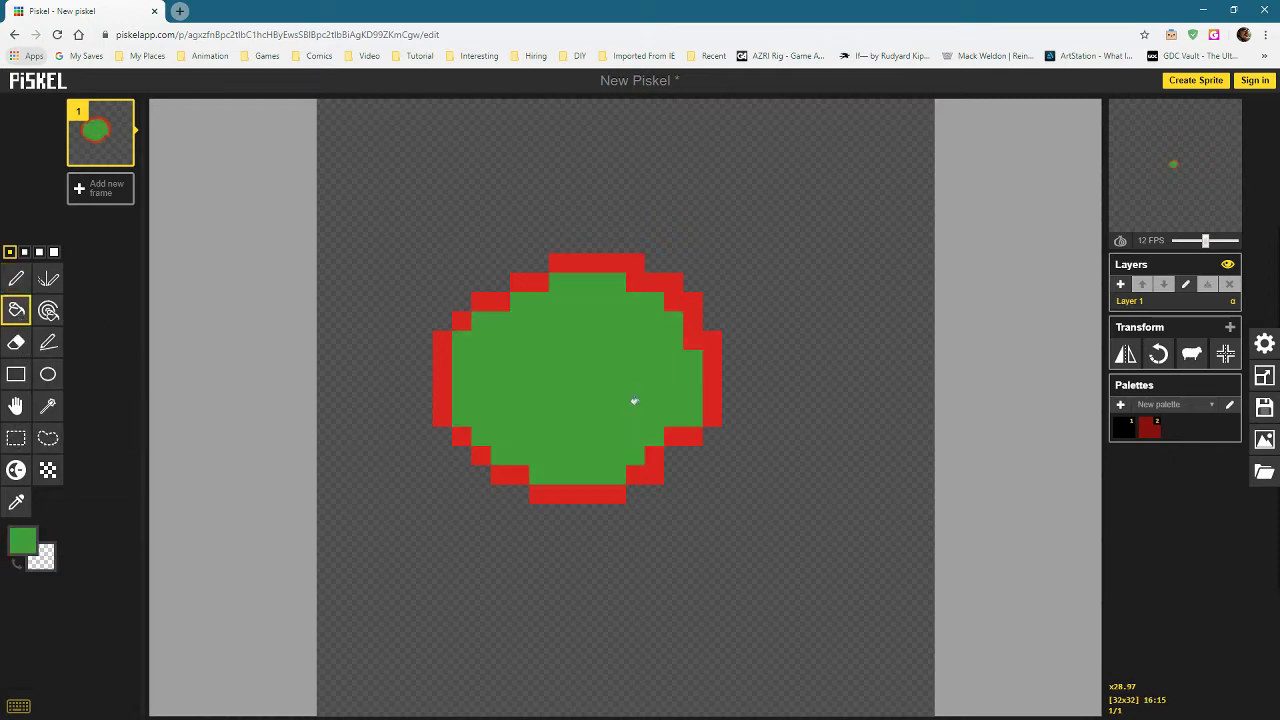
left_click(808, 392)
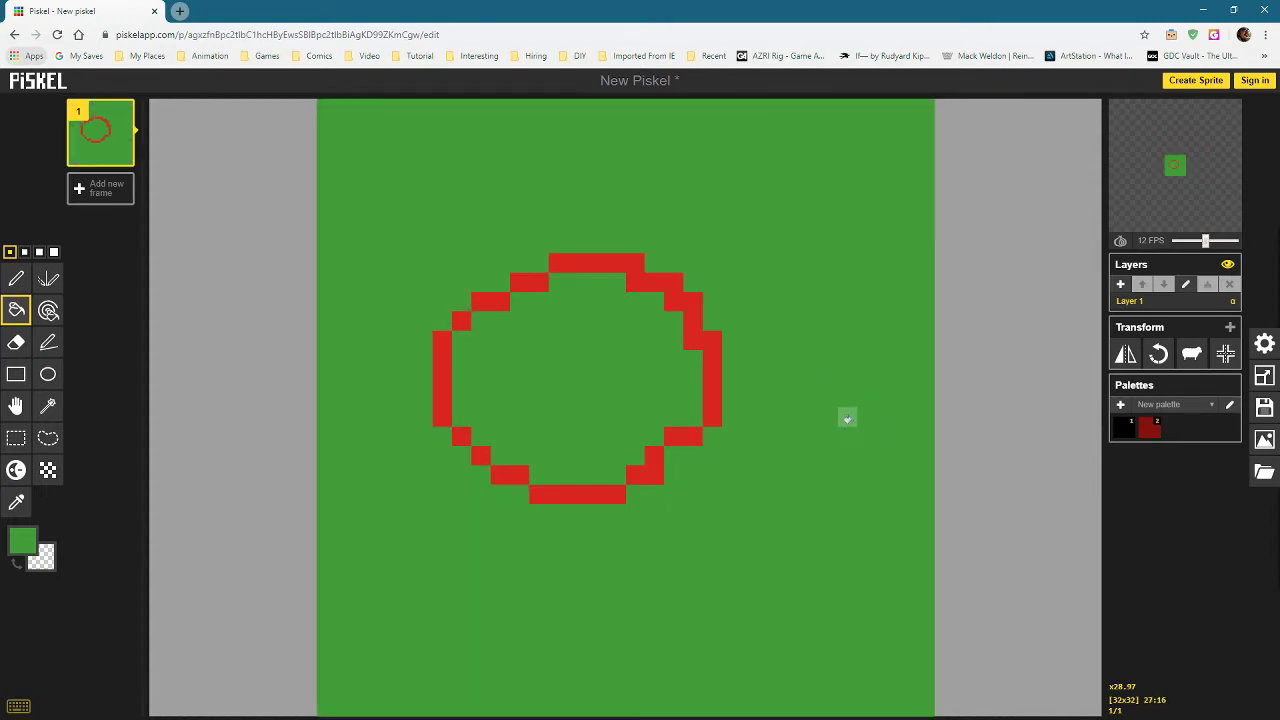
key("o")
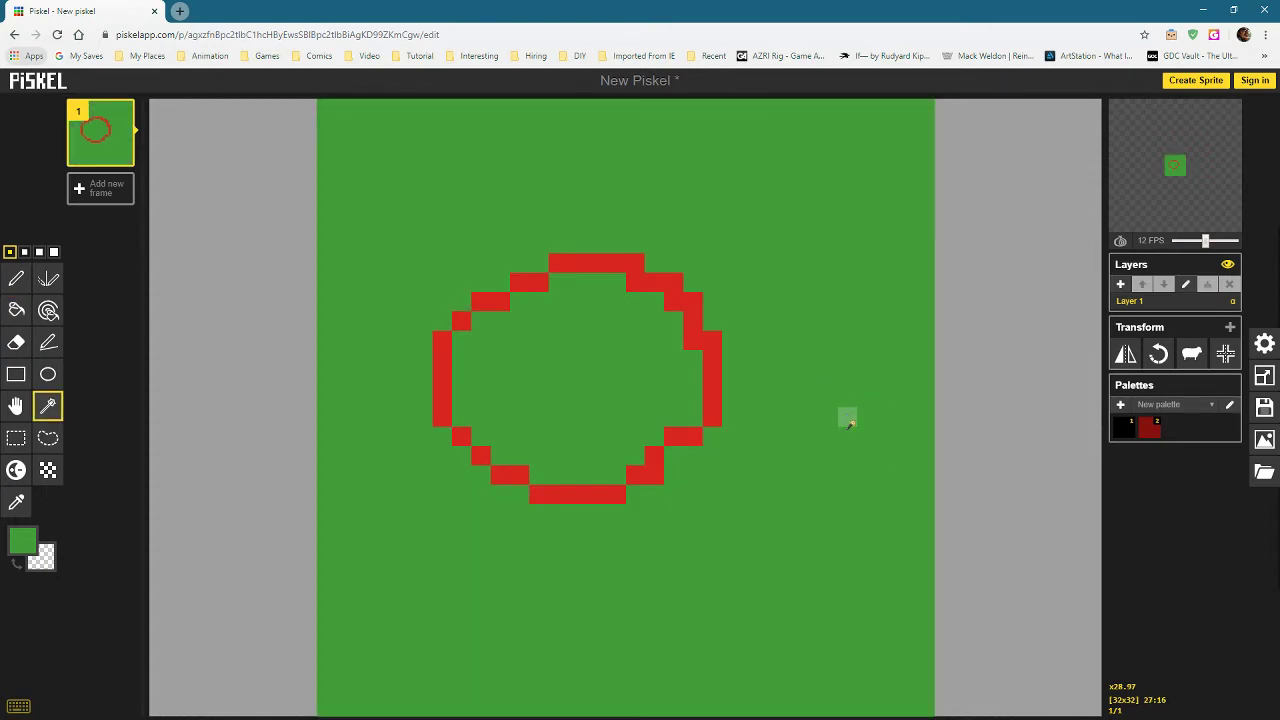
key("ctrl+z")
key("ctrl+z")
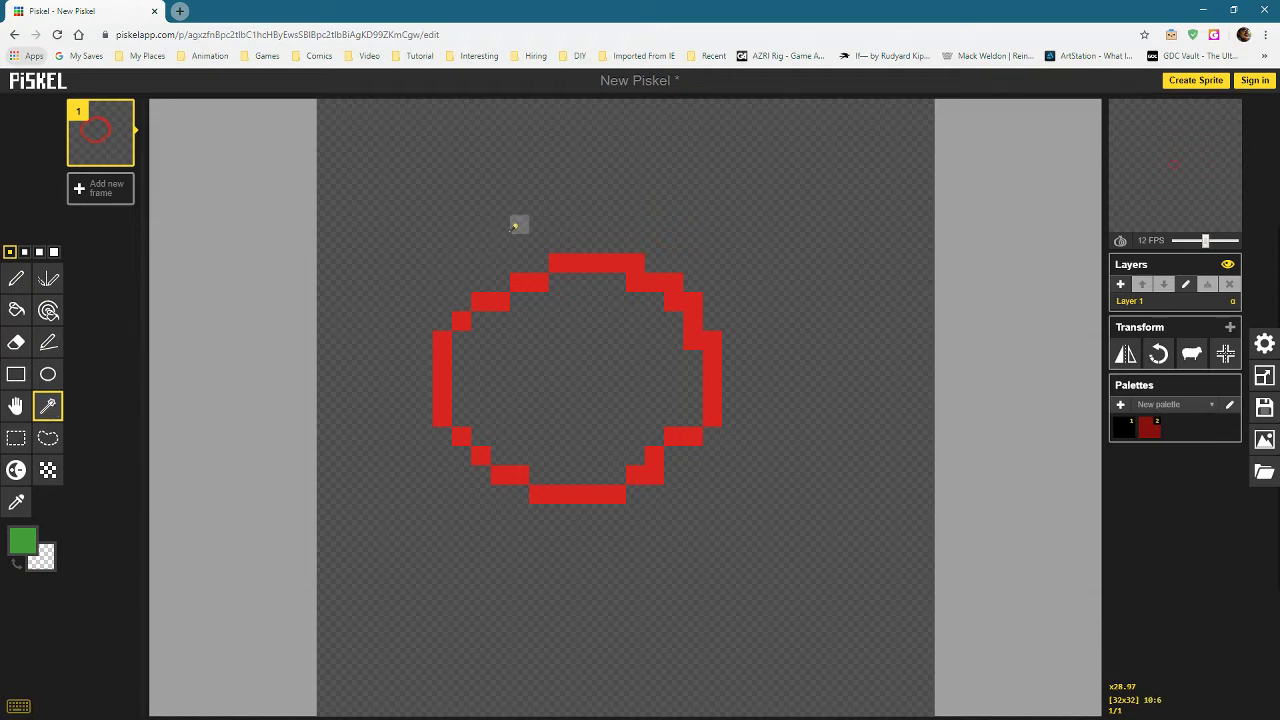
- Try Shape Selection on the outside area, the circle's interior and its top-right arc
left_click(510, 234)
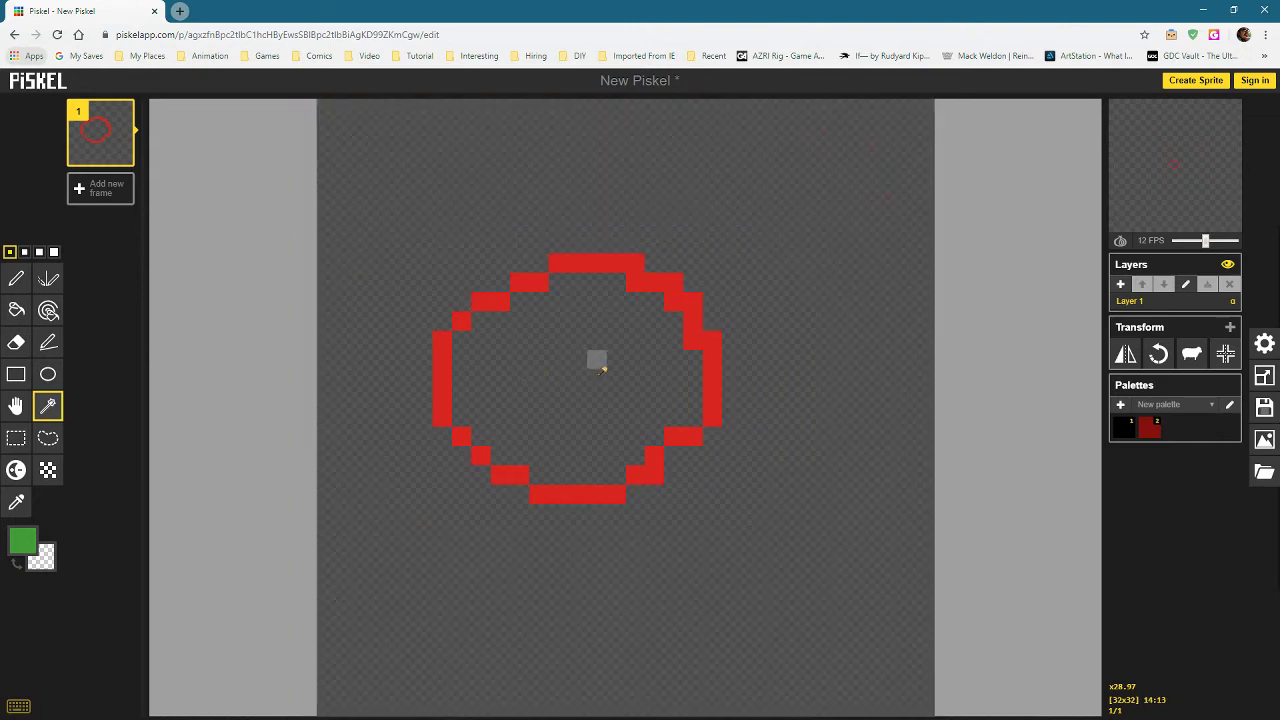
left_click(598, 368)
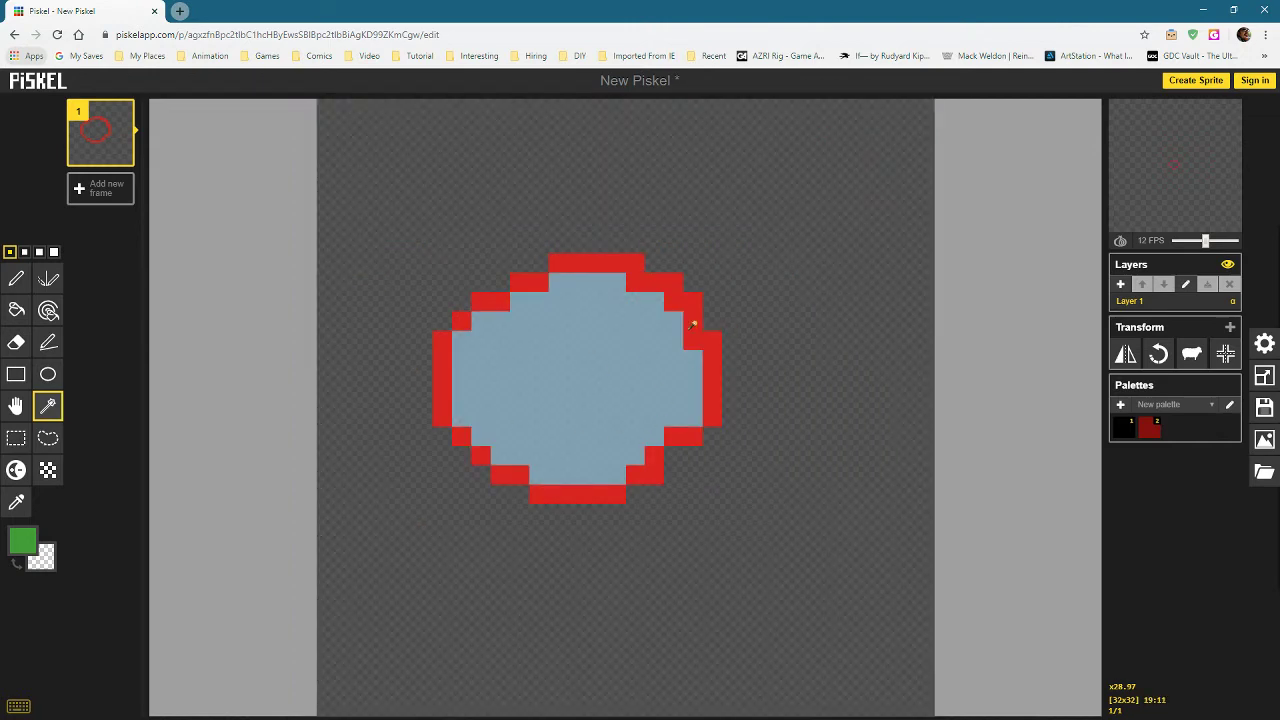
left_click(689, 322)
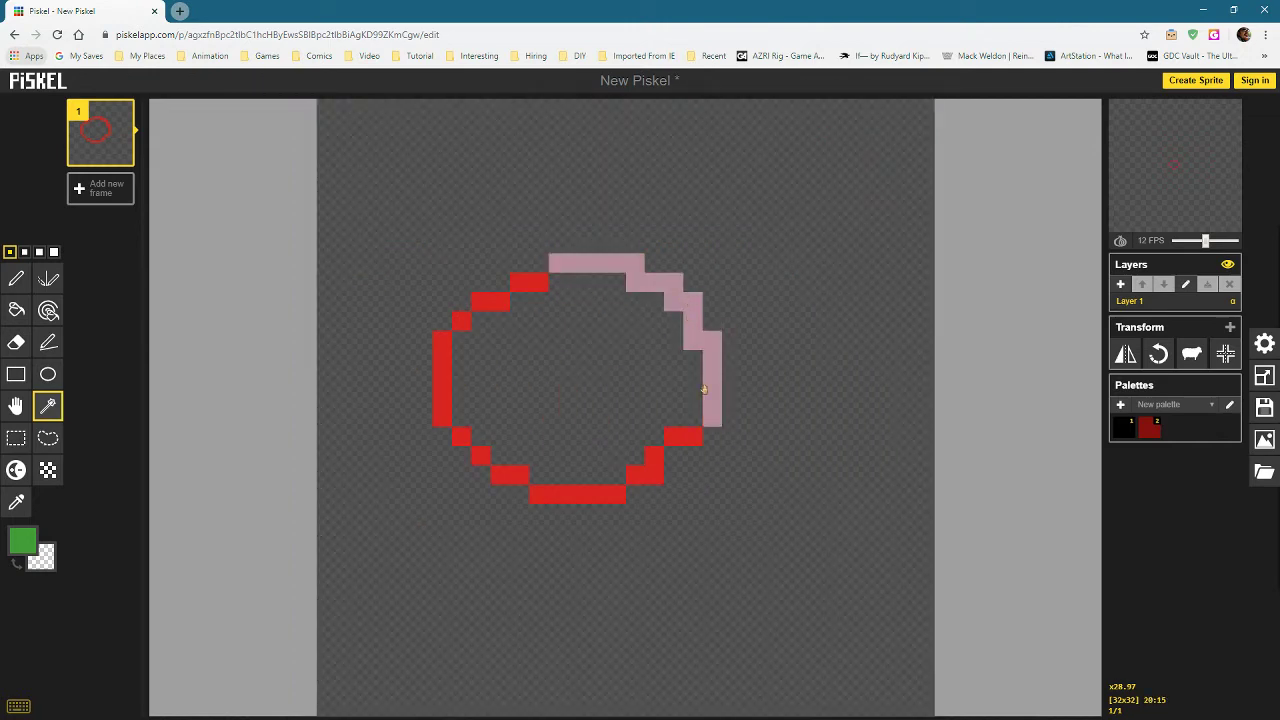
left_click(551, 385)
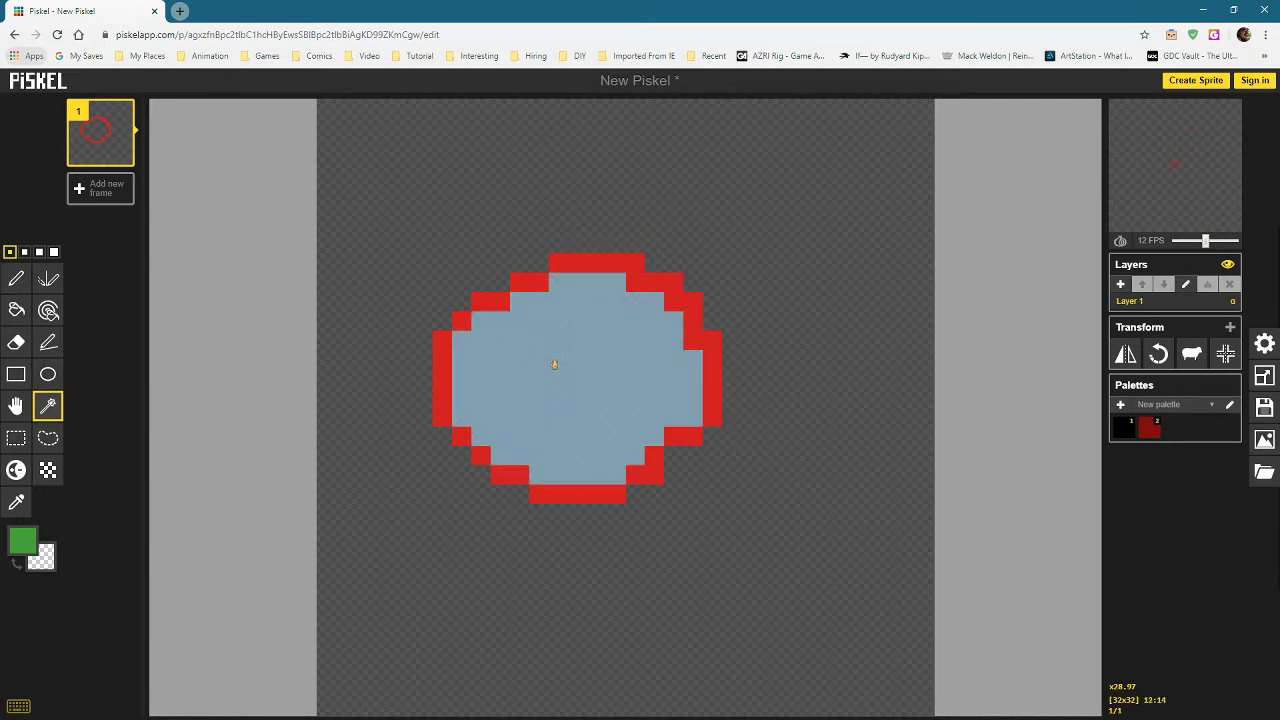
- Clear the selection and pick the circle's red as the drawing colour
left_click(15, 437)
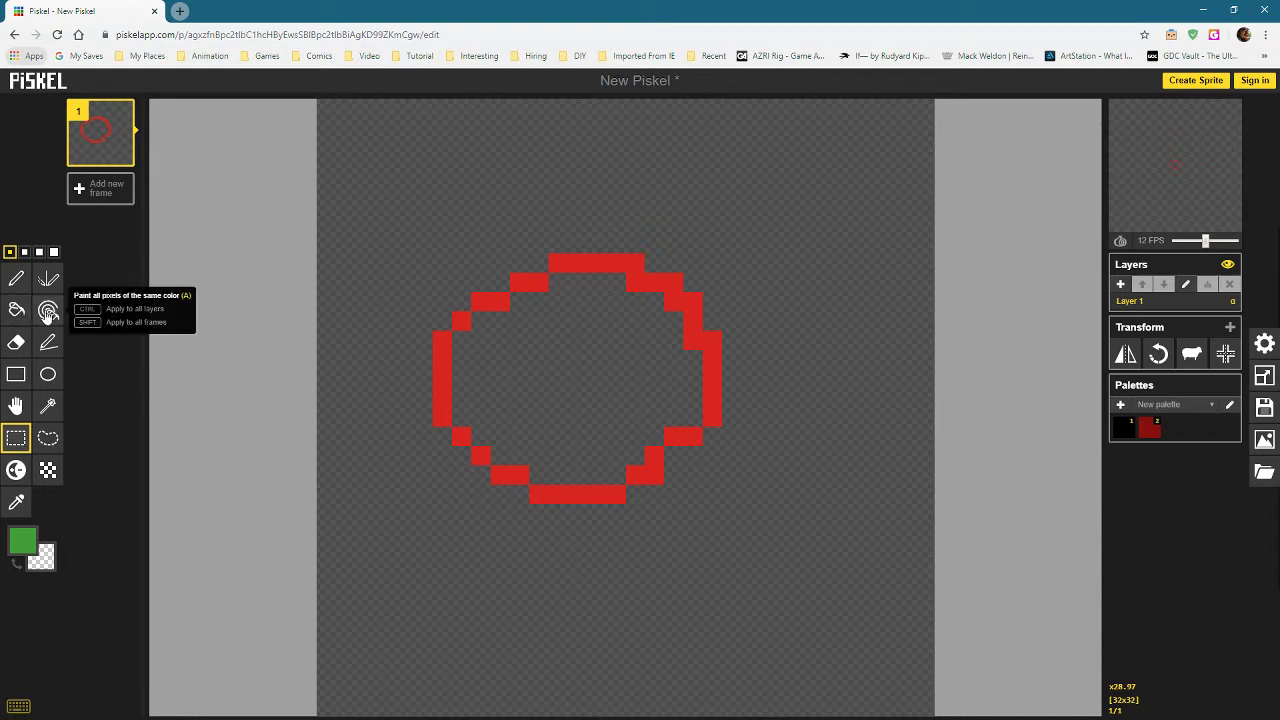
left_click(16, 279)
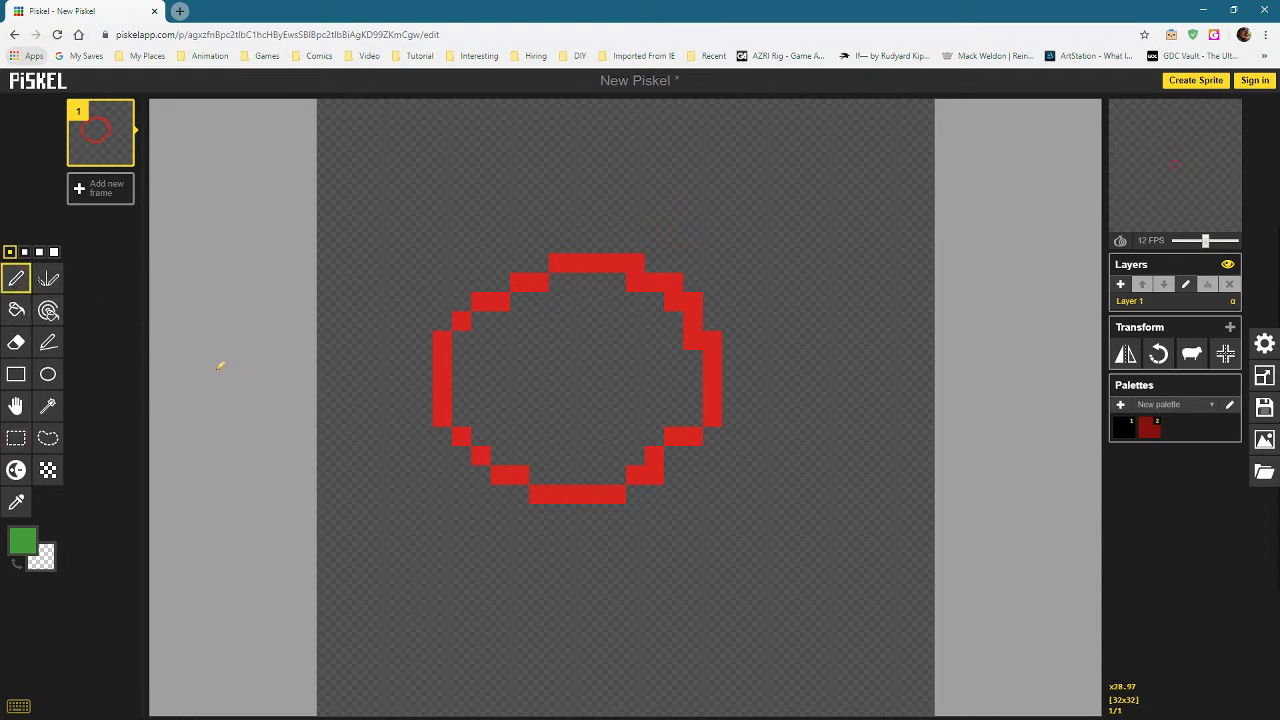
left_click(594, 486, "alt")
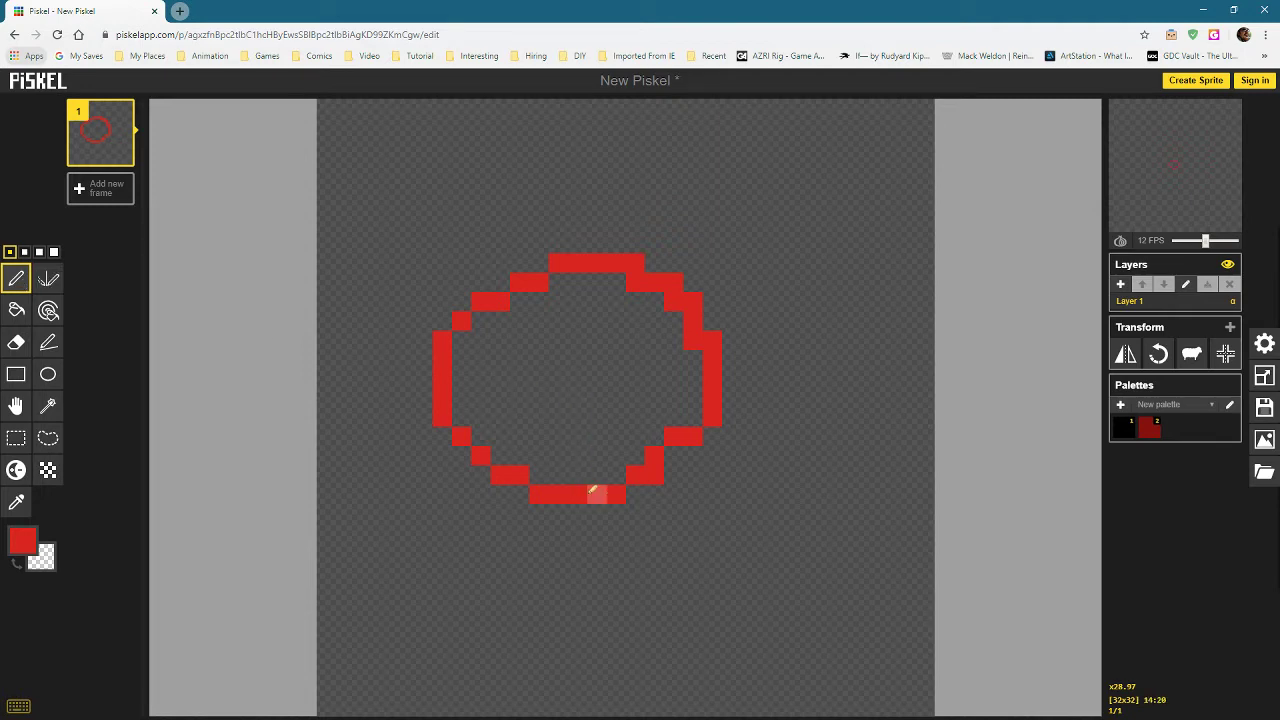
- Draw two red eyes inside the circle and red bar and L-shaped marks at lower right
left_click_drag(558, 340, 558, 398)
left_click_drag(618, 337, 616, 398)
left_click_drag(808, 490, 810, 575)
left_click(862, 405, "alt")
mouse_move(842, 480)
left_mouse_down()
mouse_move(820, 530)
mouse_move(790, 532)
mouse_move(790, 552)
left_mouse_up()
left_click(712, 393, "alt")
left_click_drag(848, 512, 848, 572)
left_click_drag(830, 424, 848, 455)
- Switch to green and draw green blocks, lines and L shapes across the top
left_click(22, 540)
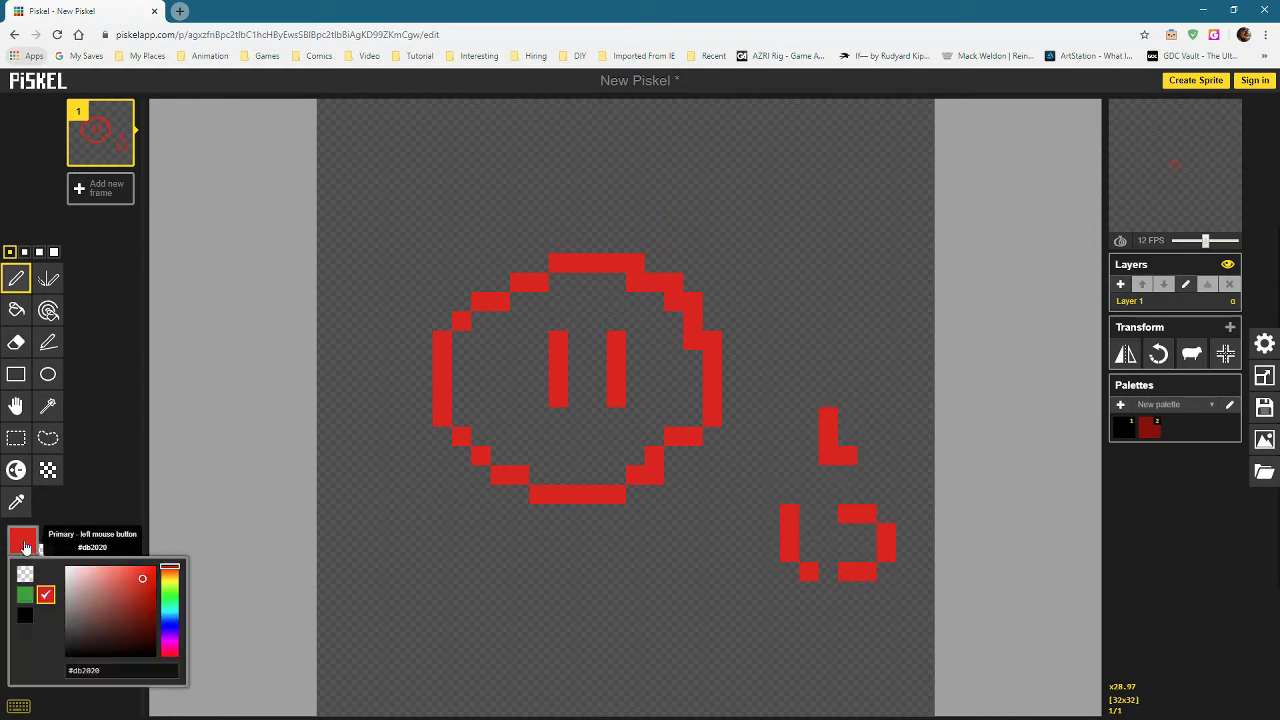
left_click(25, 595)
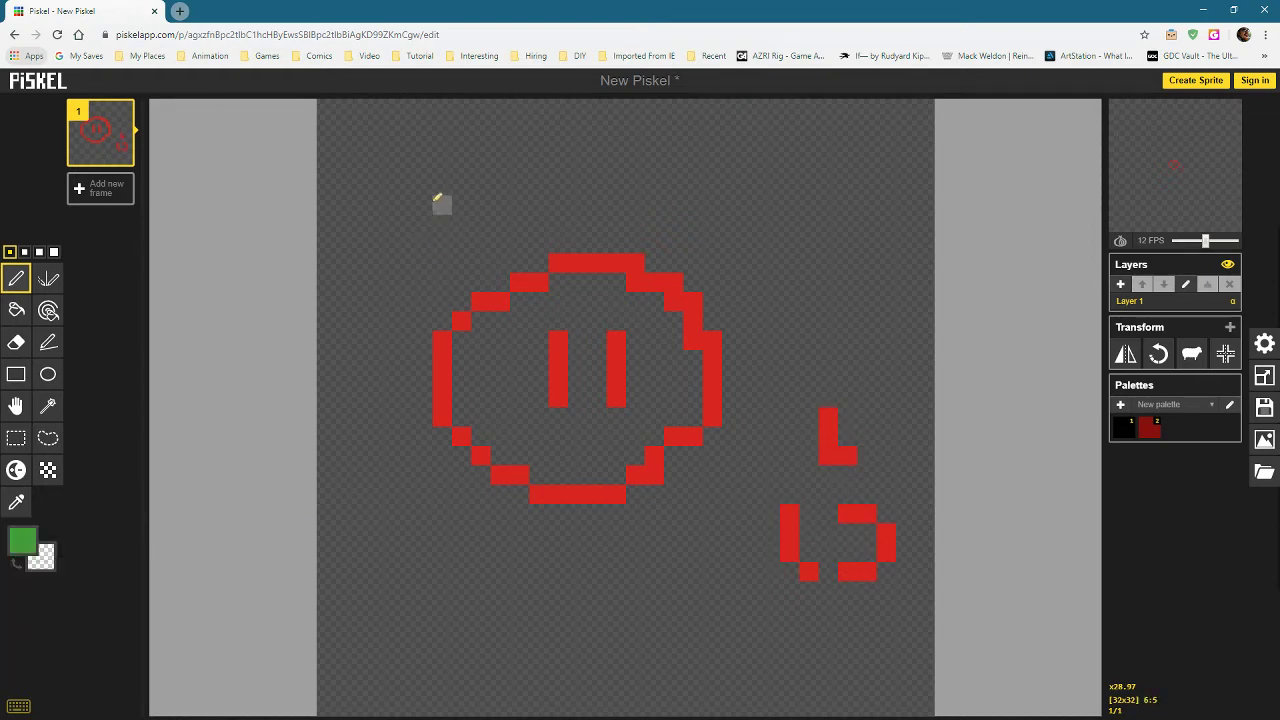
mouse_move(422, 186)
left_mouse_down()
mouse_move(441, 219)
mouse_move(458, 185)
left_mouse_up()
left_click_drag(750, 166, 890, 186)
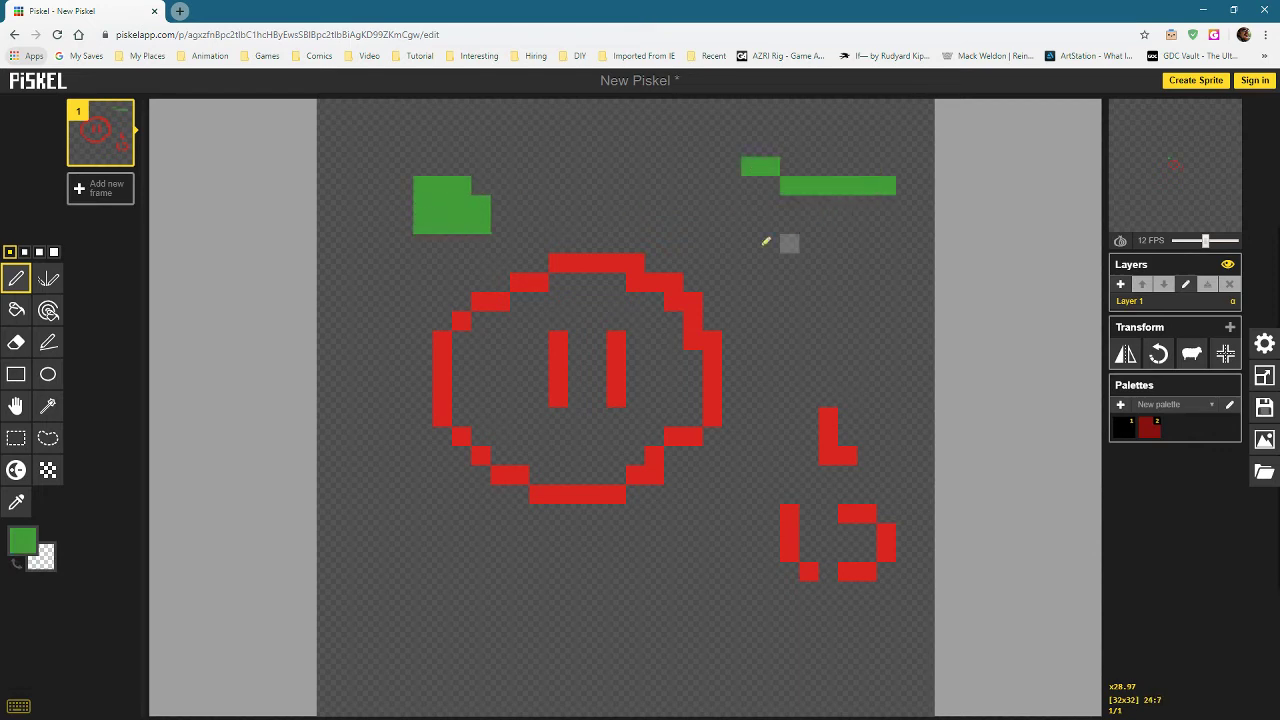
left_click_drag(754, 244, 910, 244)
left_click_drag(808, 300, 930, 320)
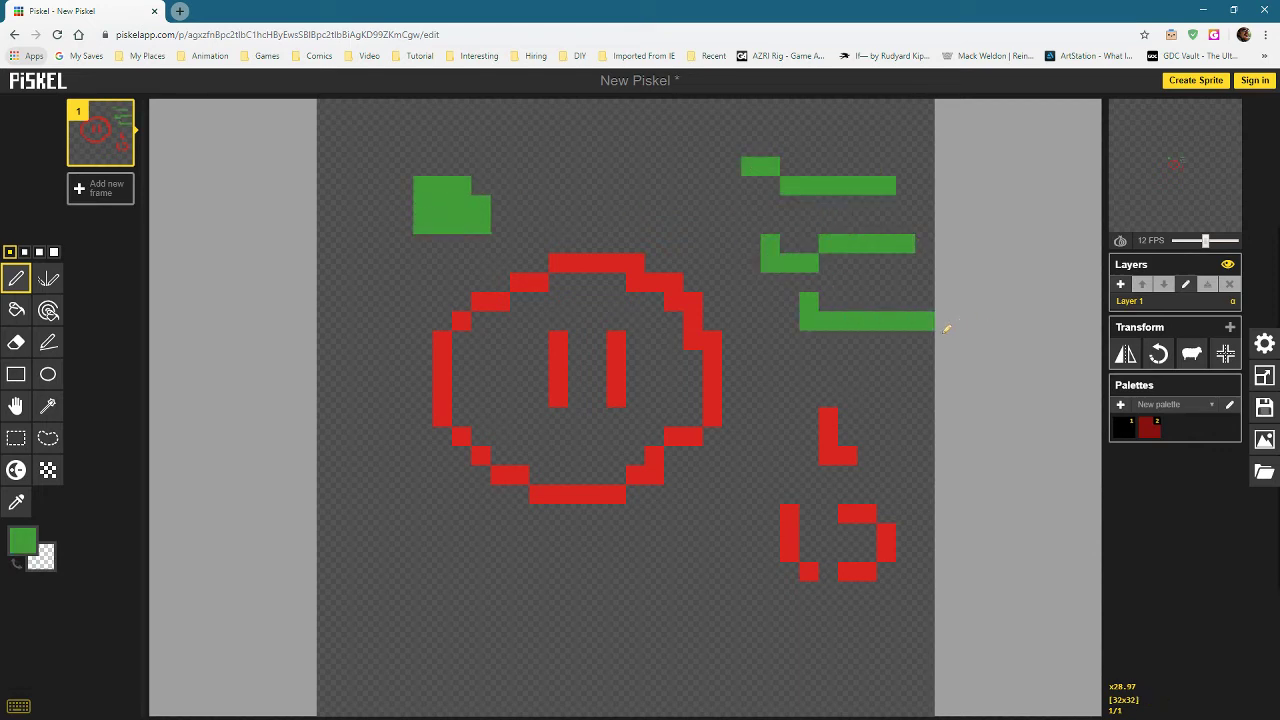
- Recolour all green pixels and then all red pixels to yellow #e7da3d
left_click(52, 316)
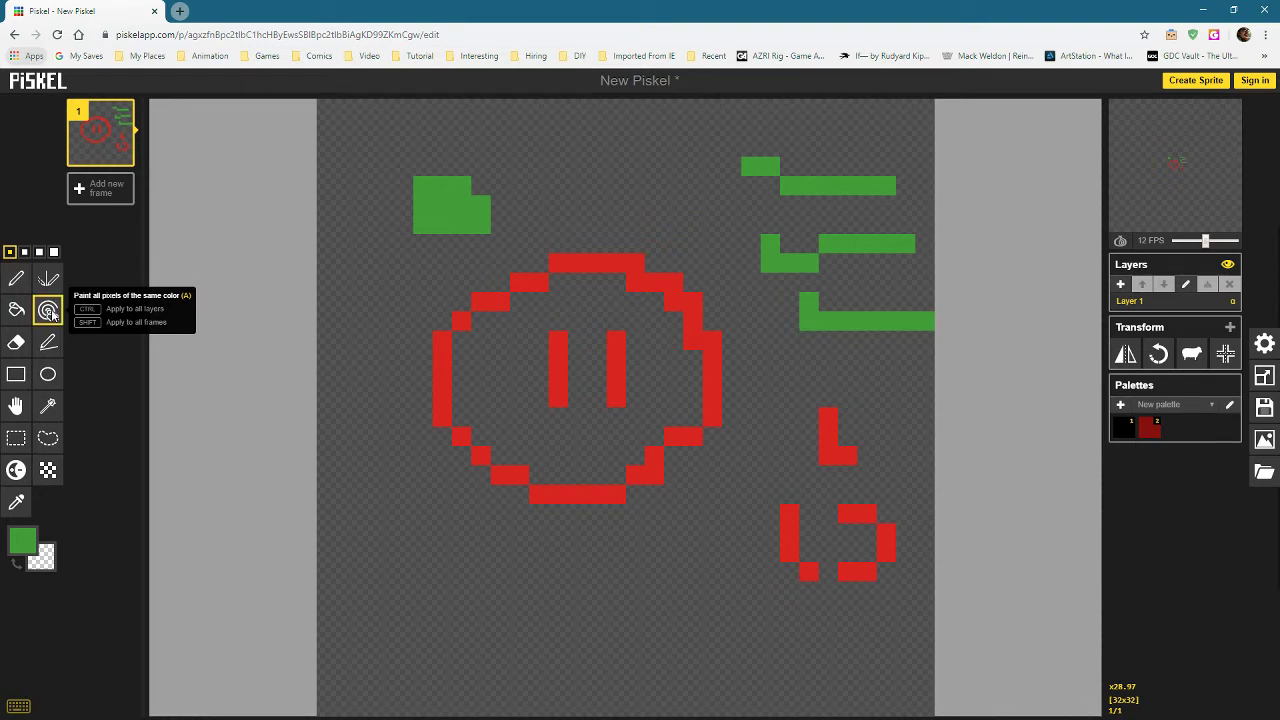
left_click(22, 540)
left_click_drag(170, 595, 170, 586)
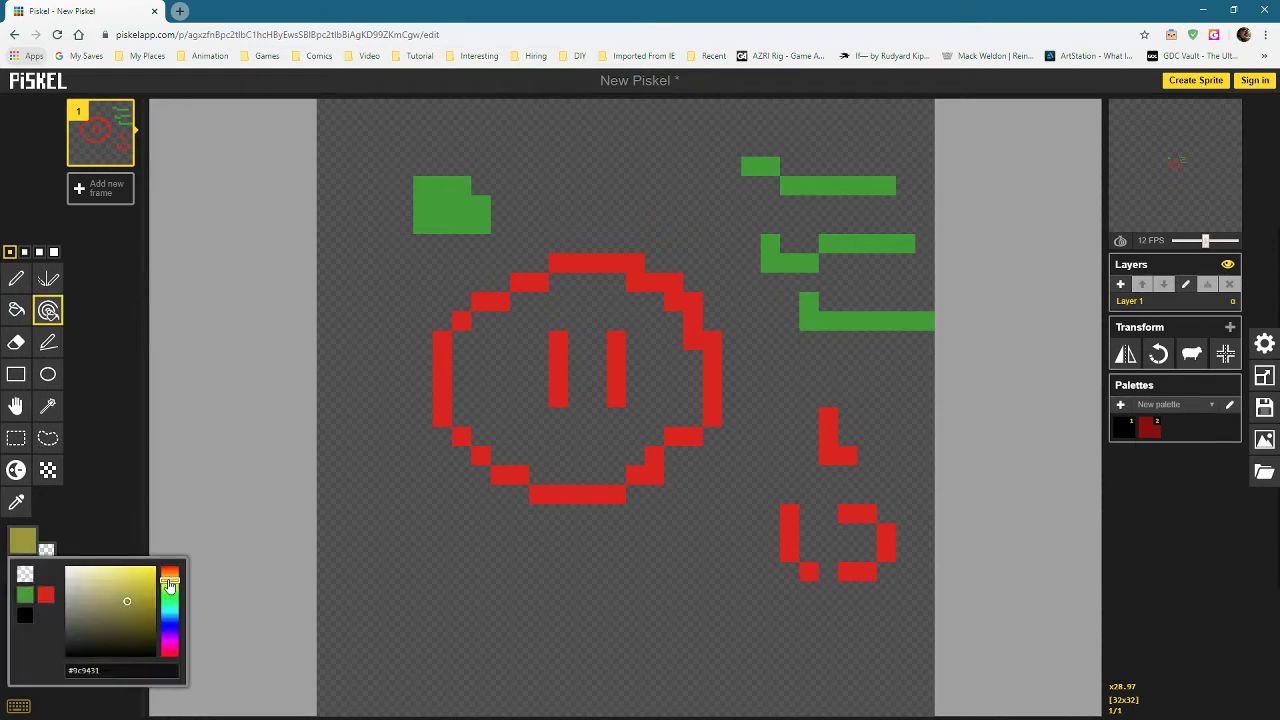
left_click(131, 579)
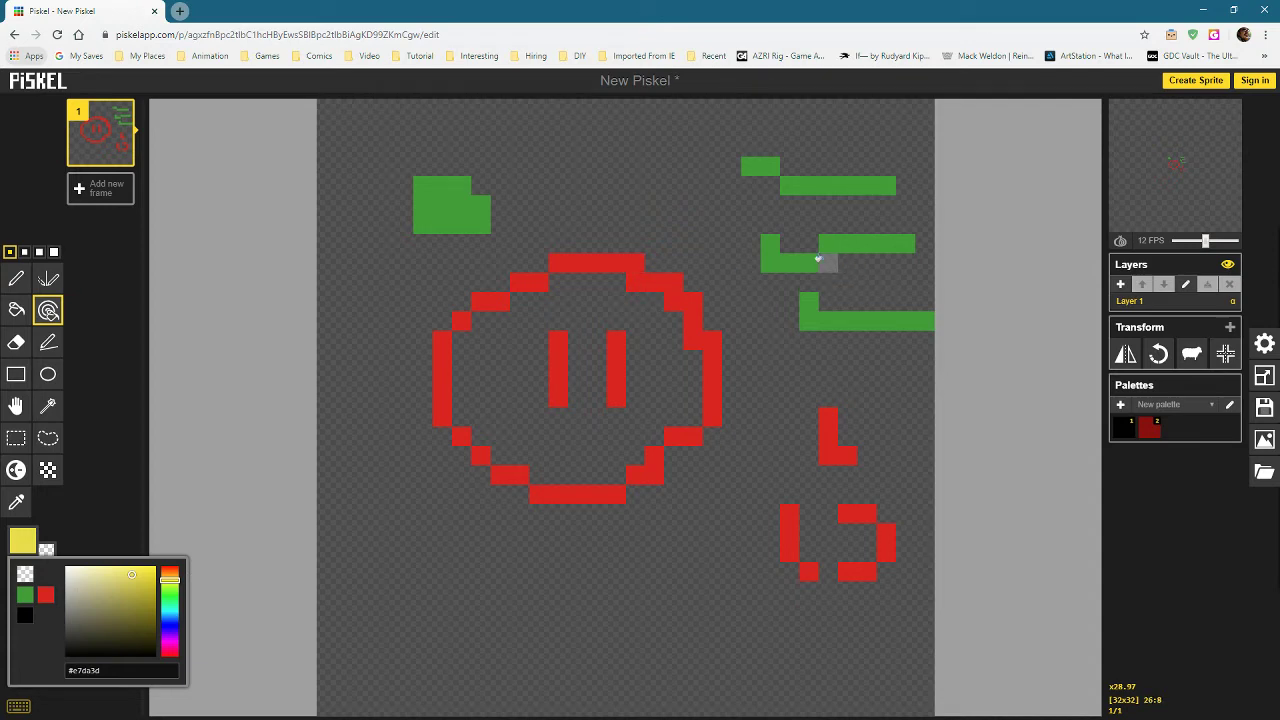
left_click(788, 260)
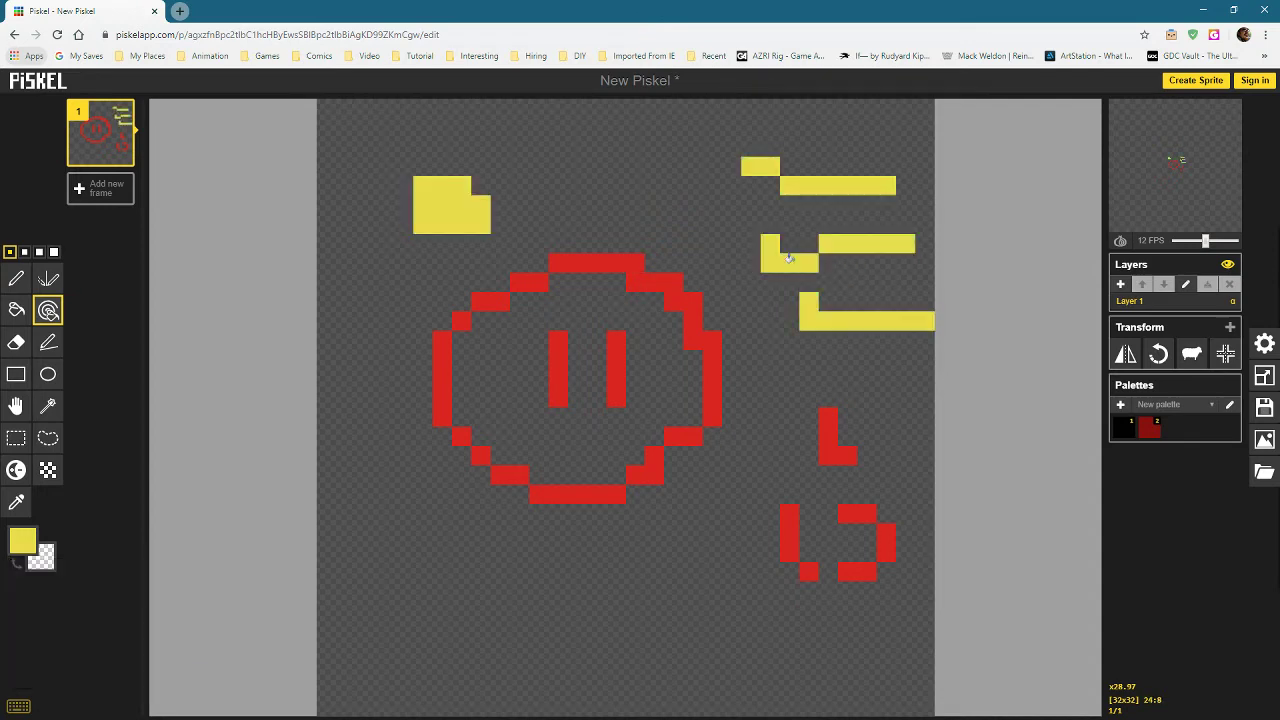
left_click(659, 286)
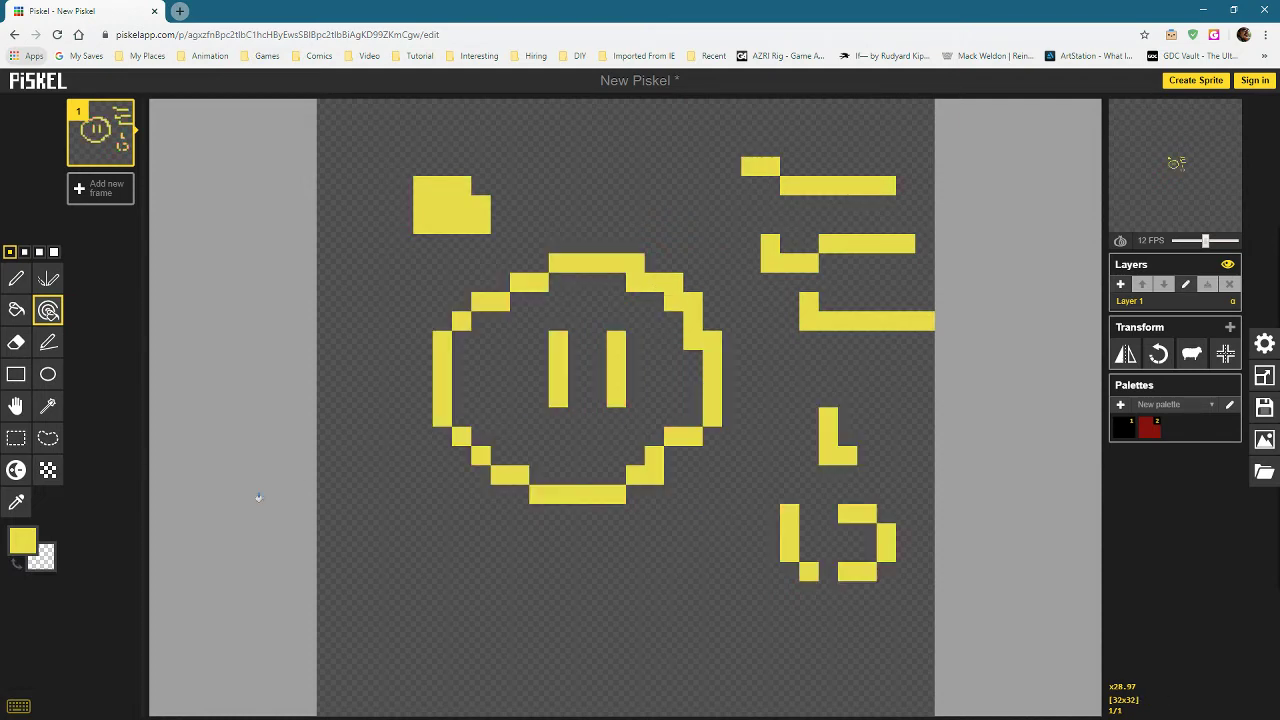
- Choose red and recolour every yellow pixel back to red
left_click(22, 541)
left_click(26, 616)
left_click(576, 262)
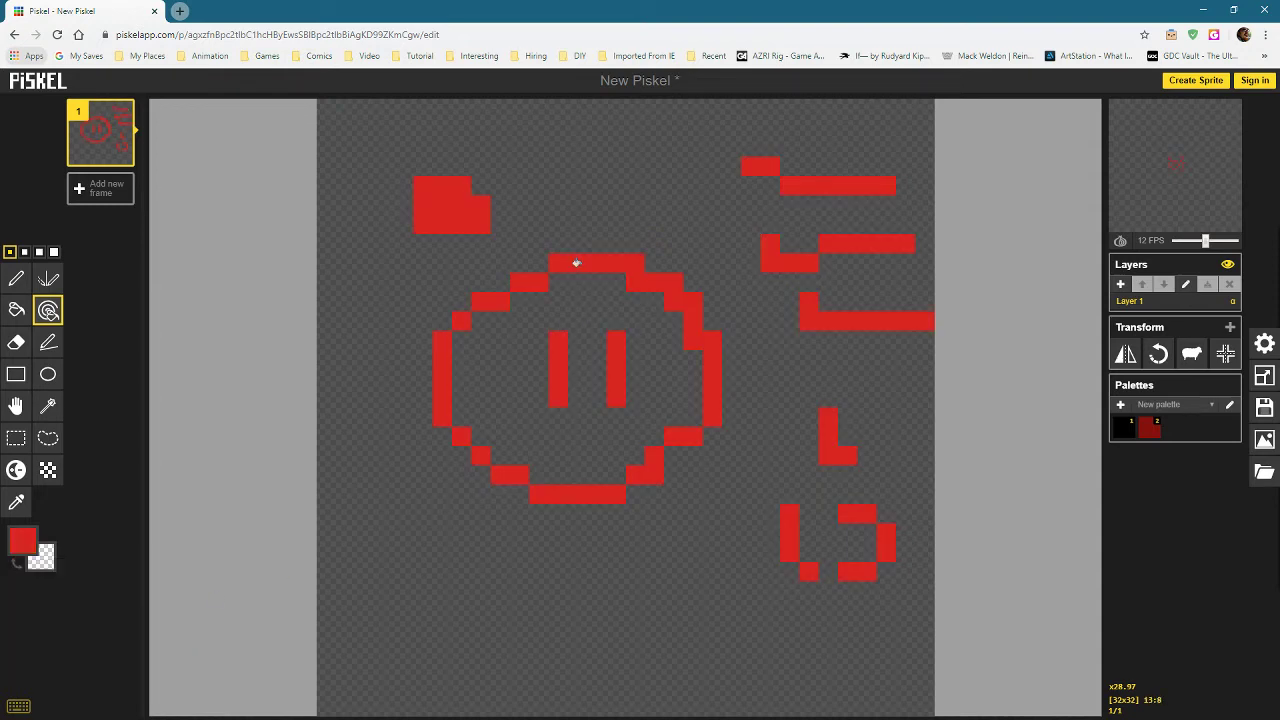
- Draw a straight yellow diagonal down the circle's left side with the Stroke tool
left_click(48, 343)
left_click(25, 547)
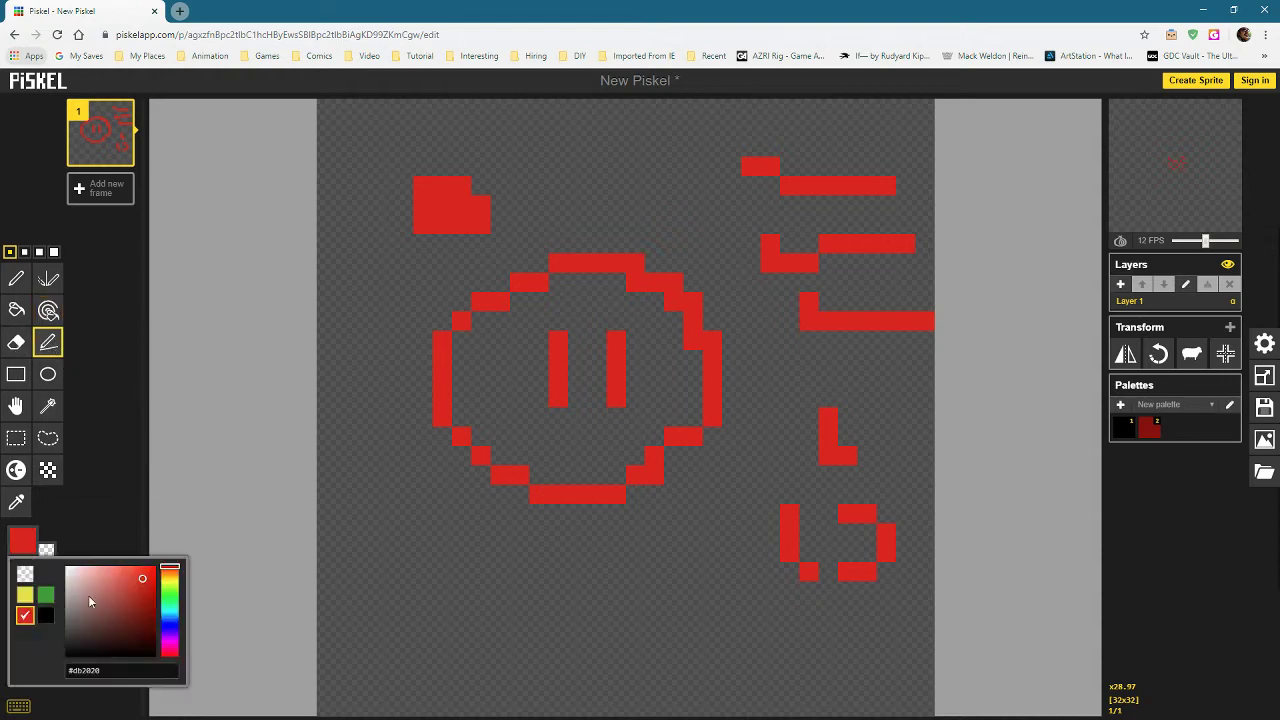
left_click(30, 598)
mouse_move(384, 298)
left_mouse_down()
mouse_move(430, 650)
mouse_move(898, 451)
mouse_move(796, 104)
mouse_move(835, 525)
mouse_move(463, 679)
mouse_move(374, 663)
mouse_move(578, 648)
left_mouse_up()
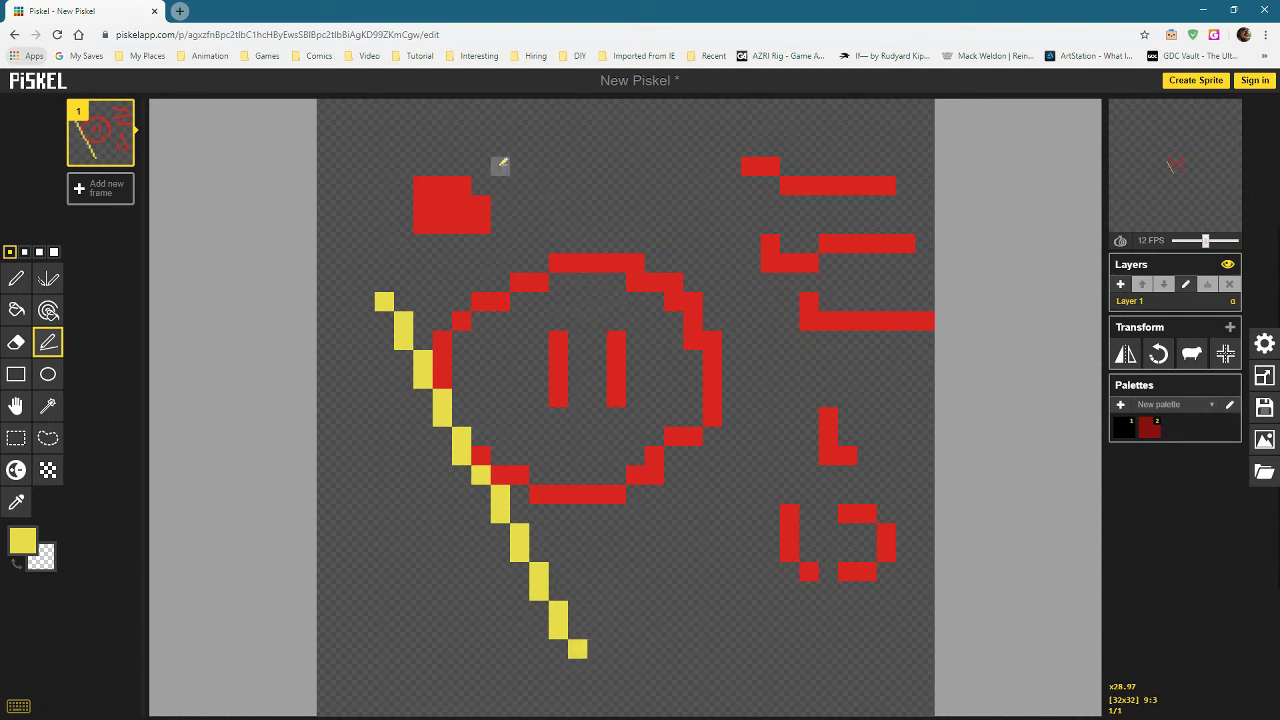
- Draw a straight yellow line out from the top left, adjusting its end point
mouse_move(500, 165)
left_mouse_down()
mouse_move(734, 311)
mouse_move(843, 229)
mouse_move(835, 222)
mouse_move(828, 318)
mouse_move(838, 282)
mouse_move(826, 262)
mouse_move(848, 244)
mouse_move(888, 244)
mouse_move(832, 372)
mouse_move(840, 386)
mouse_move(848, 333)
left_mouse_up()
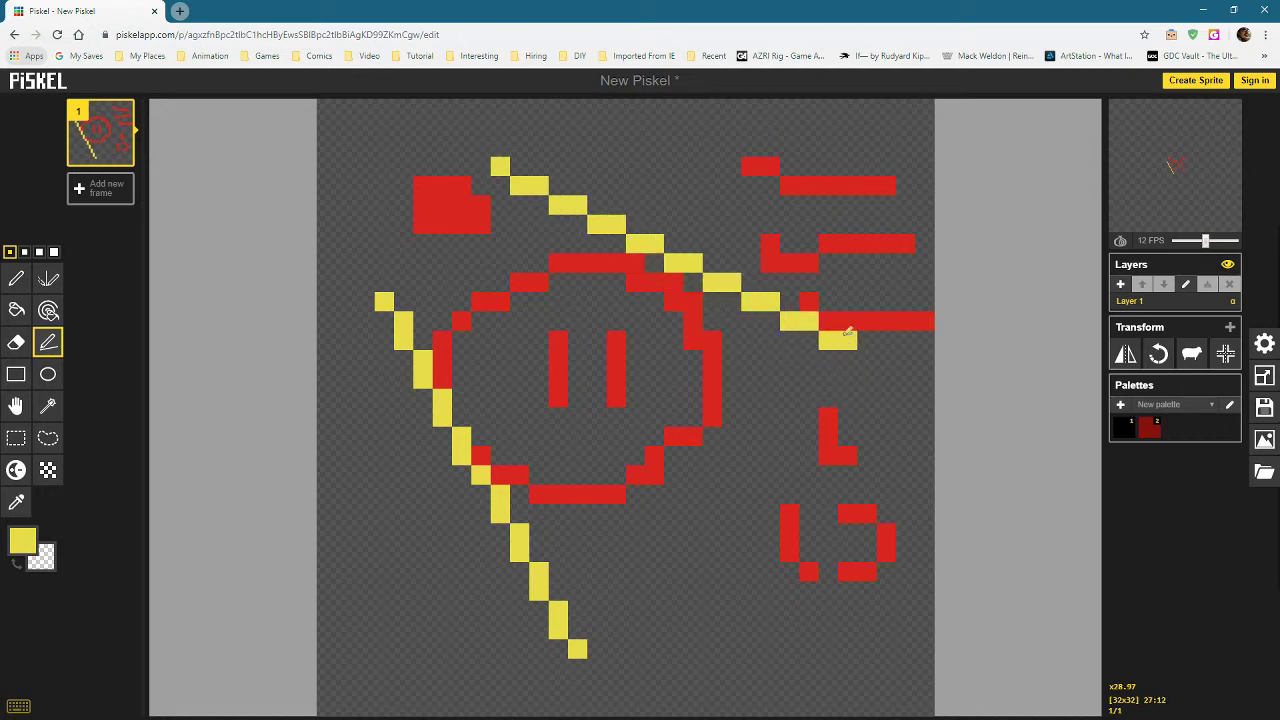
mouse_move(848, 333)
left_mouse_down()
mouse_move(718, 465)
mouse_move(752, 418)
mouse_move(788, 398)
left_mouse_up()
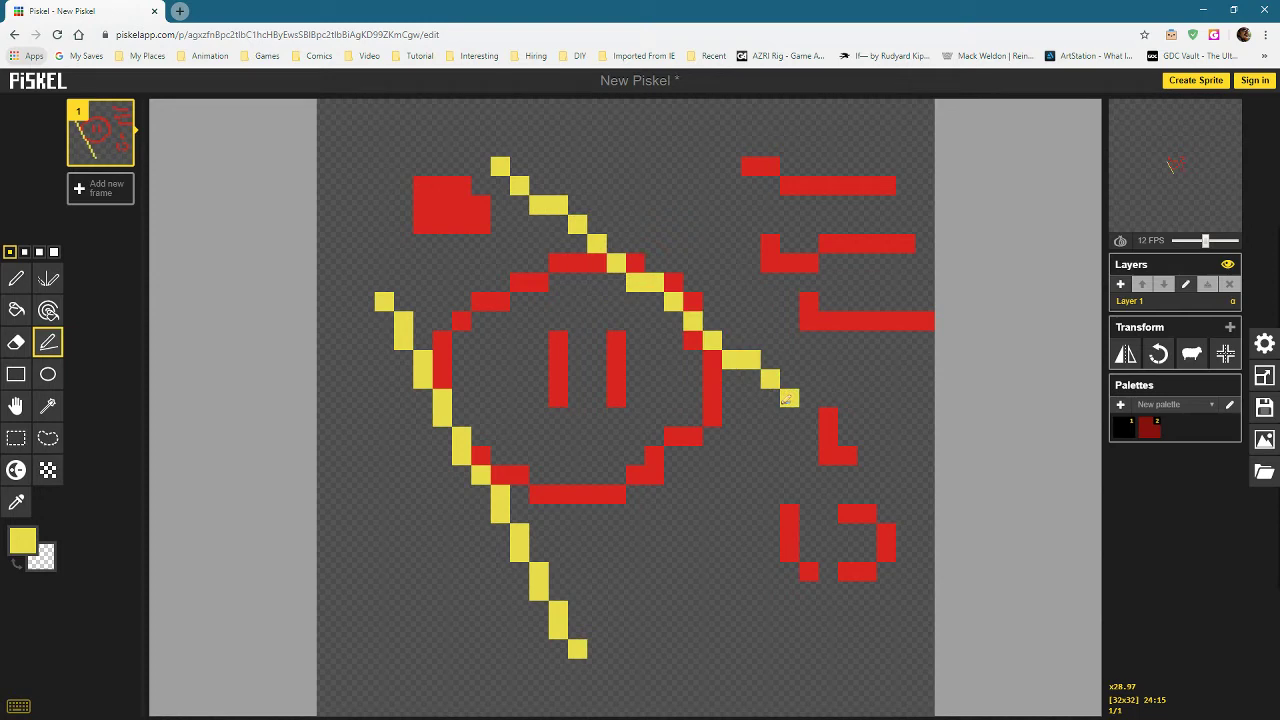
mouse_move(789, 398)
left_mouse_down()
mouse_move(808, 360)
mouse_move(790, 400)
mouse_move(530, 495)
mouse_move(914, 222)
mouse_move(662, 509)
mouse_move(863, 157)
mouse_move(634, 551)
mouse_move(820, 371)
mouse_move(836, 390)
mouse_move(866, 204)
left_mouse_up()
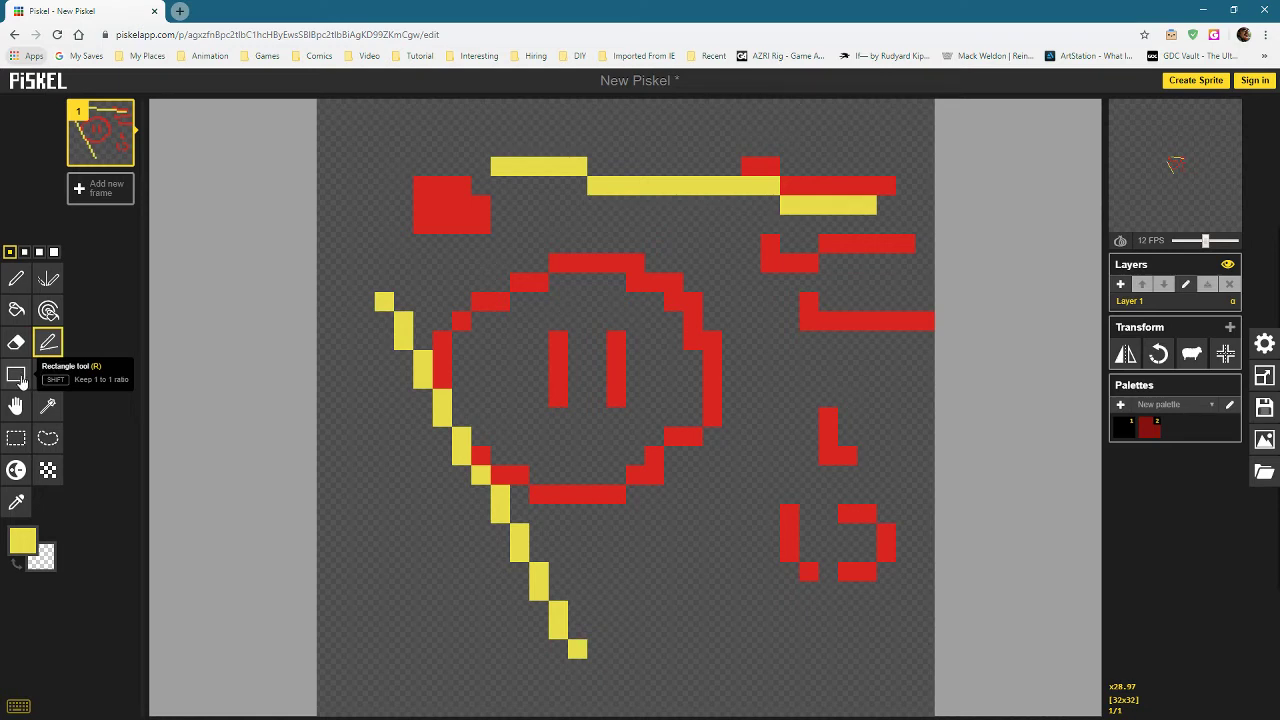
- Draw a yellow rectangle around the right eye and a yellow circle around the top-left block
left_click(16, 375)
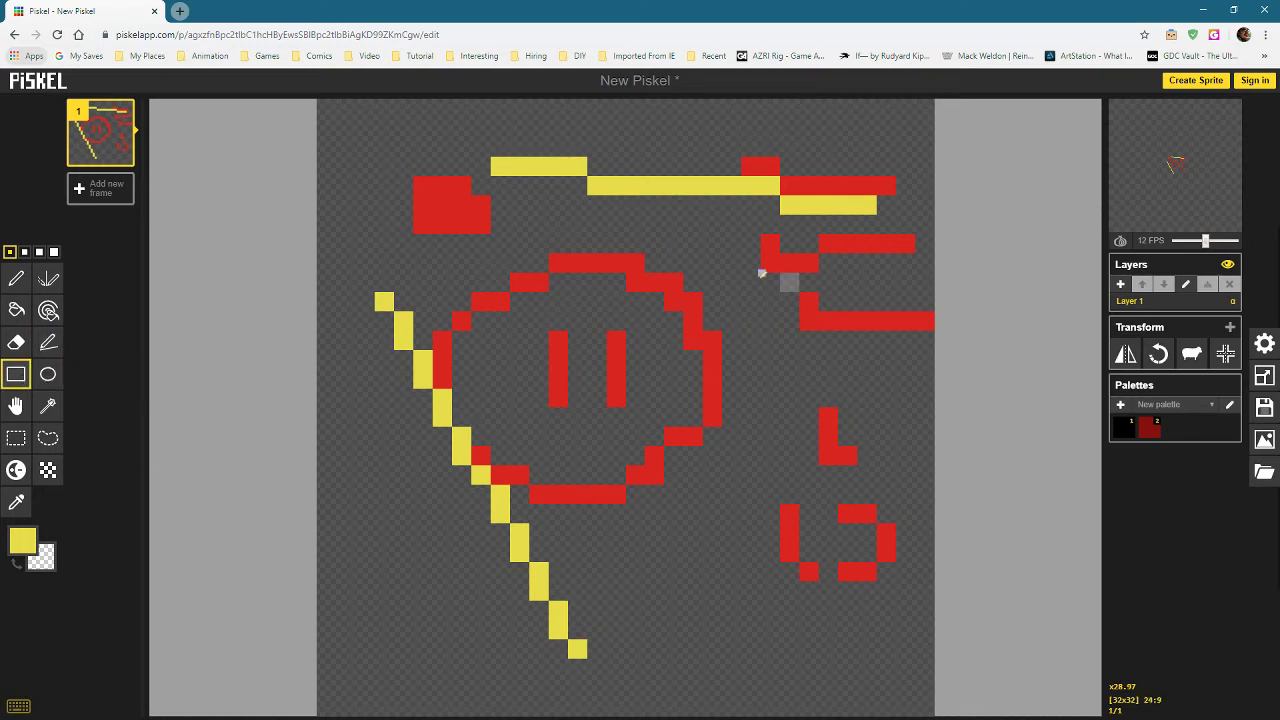
left_click_drag(597, 281, 720, 418)
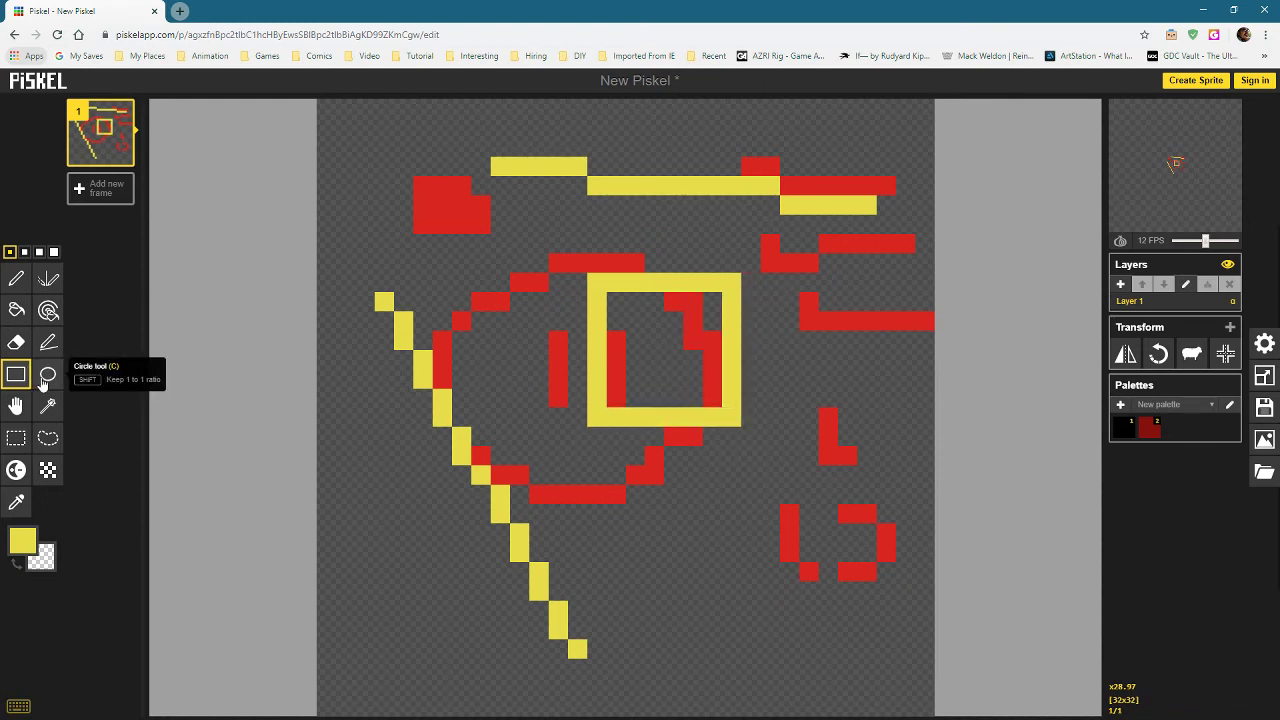
left_click(47, 373)
left_click_drag(436, 203, 483, 240)
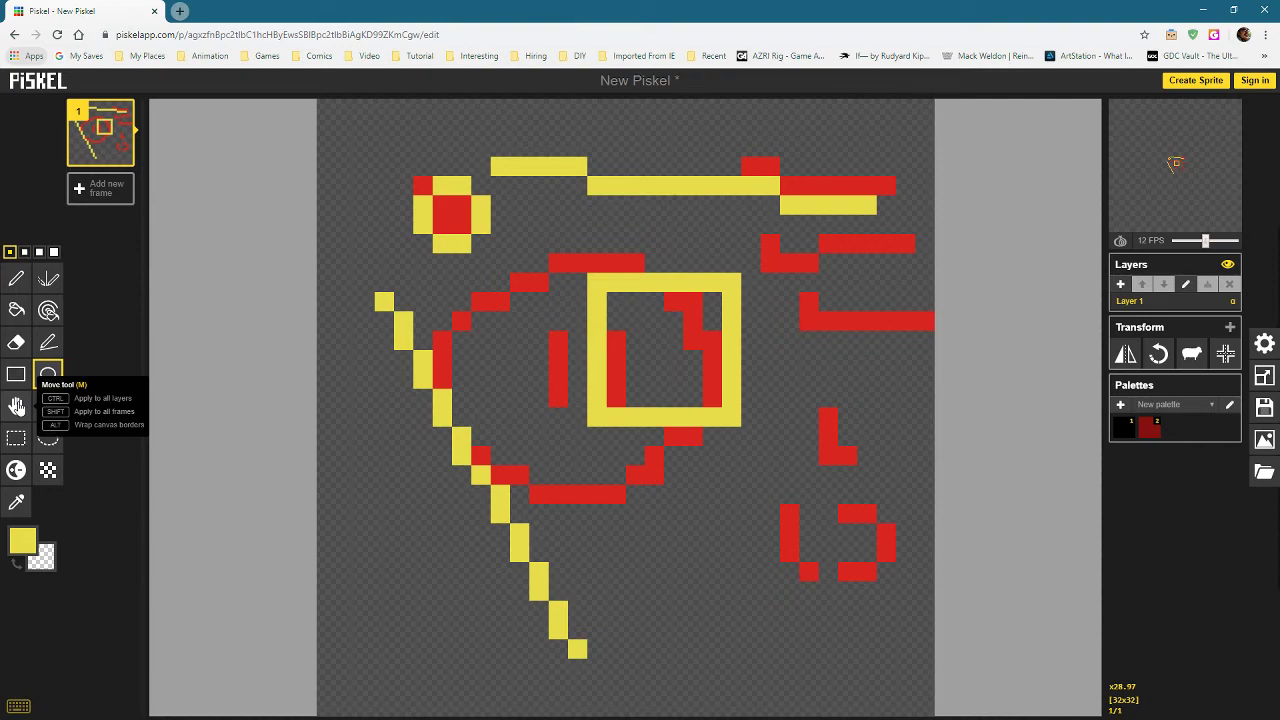
- Shift the whole drawing slightly right and up, then left so it wraps past the edges
left_click(16, 405)
mouse_move(577, 380)
left_mouse_down()
mouse_move(563, 420)
mouse_move(486, 400)
mouse_move(757, 380)
mouse_move(400, 486)
mouse_move(737, 345)
mouse_move(349, 277)
mouse_move(593, 325)
mouse_move(535, 372)
mouse_move(244, 373)
mouse_move(945, 400)
mouse_move(557, 369)
mouse_move(557, 384)
left_mouse_up()
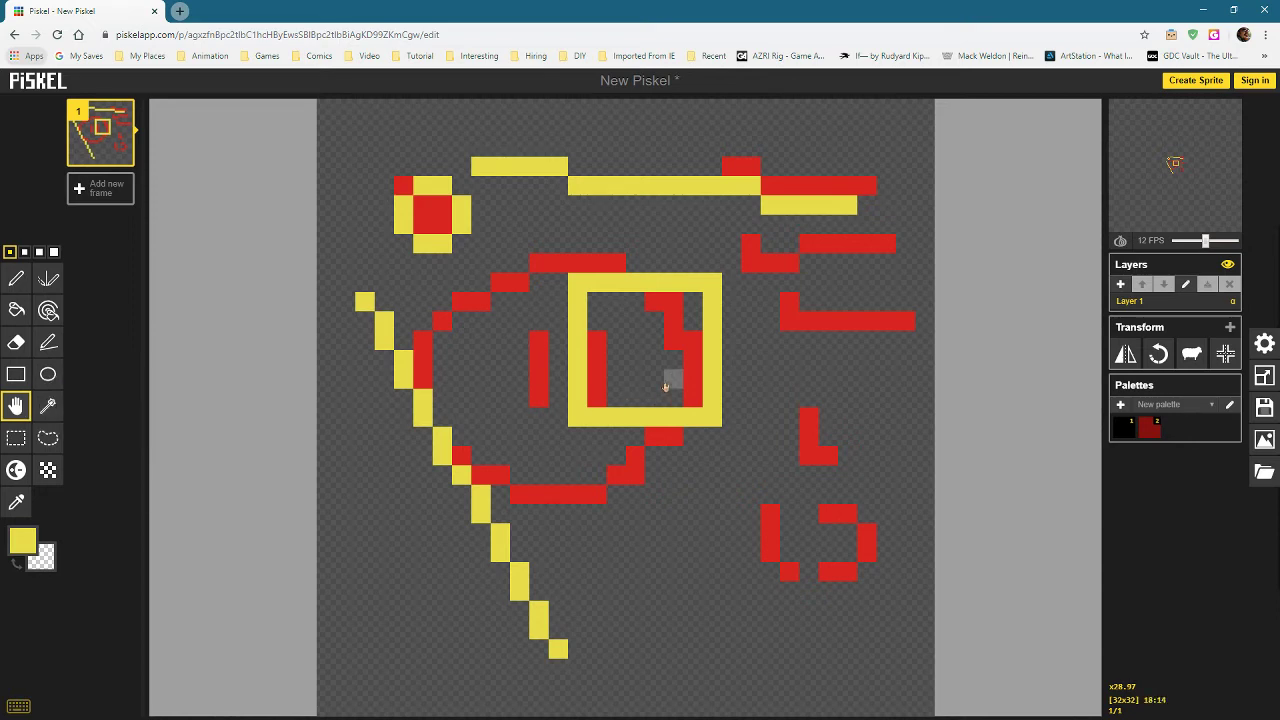
mouse_move(711, 415)
left_mouse_down()
mouse_move(190, 418)
mouse_move(790, 410)
mouse_move(718, 441)
mouse_move(167, 423)
mouse_move(860, 420)
mouse_move(627, 413)
mouse_move(725, 406)
mouse_move(705, 410)
left_mouse_up()
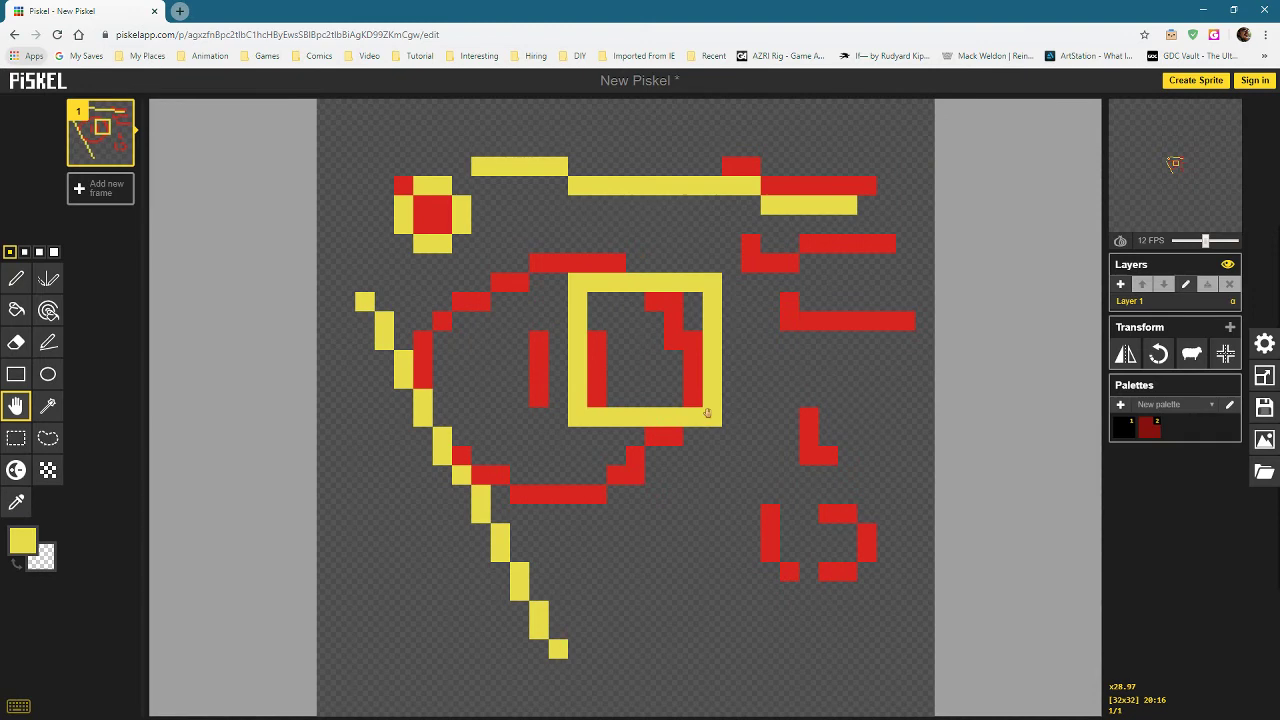
- With the Shape selection, select the empty area inside the face and shift it left
left_click(52, 410)
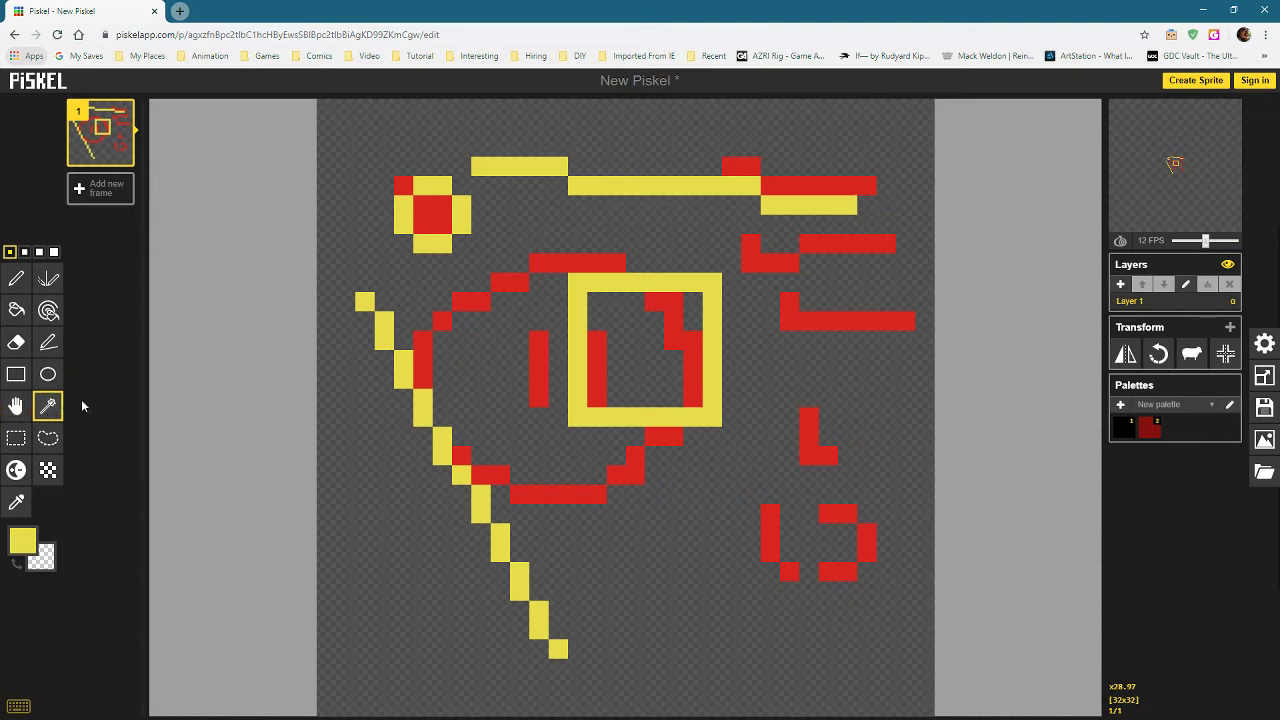
left_click(621, 320)
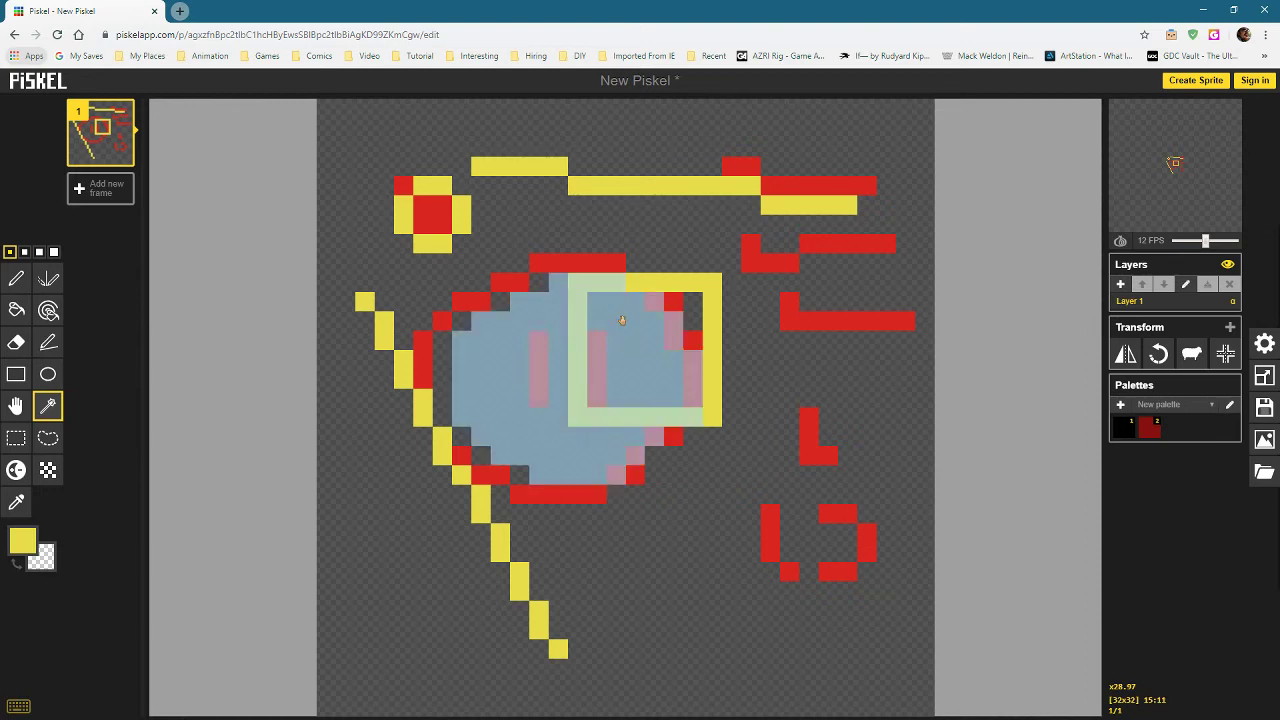
key("Escape")
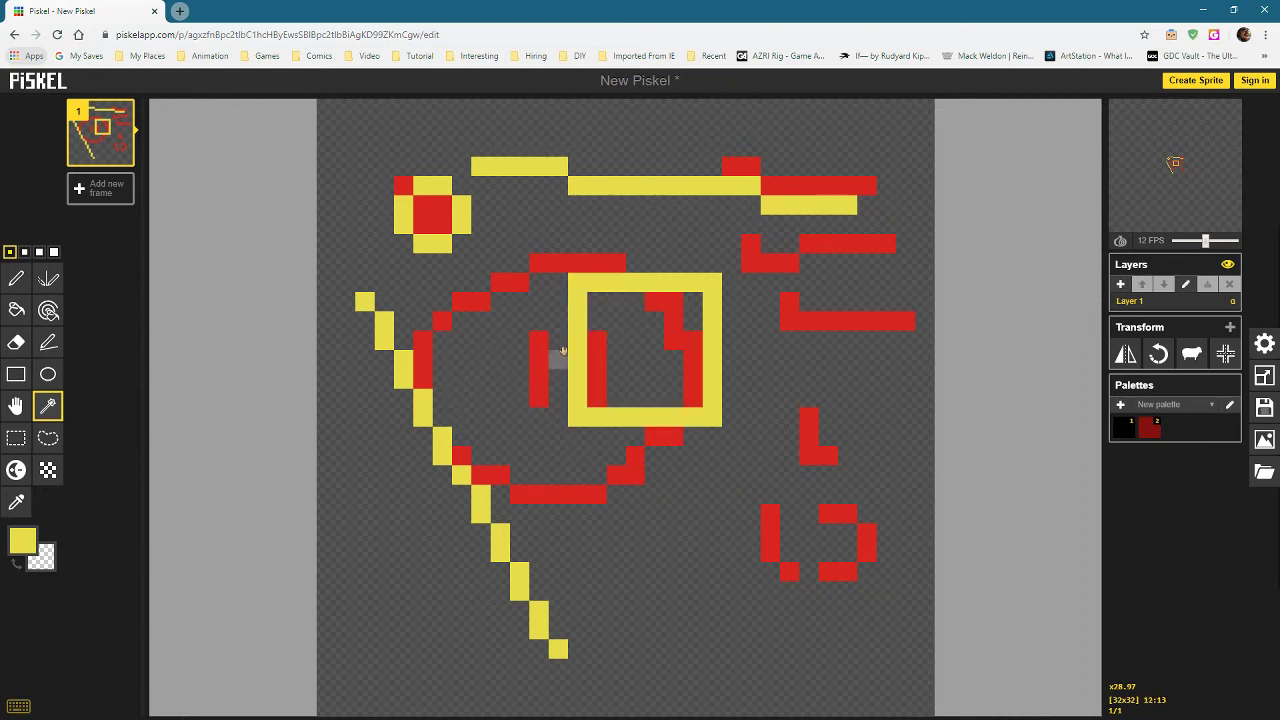
left_click(555, 351)
key("Escape")
left_click(612, 352)
mouse_move(612, 352)
left_mouse_down()
mouse_move(511, 347)
mouse_move(603, 345)
left_mouse_up()
key("Escape")
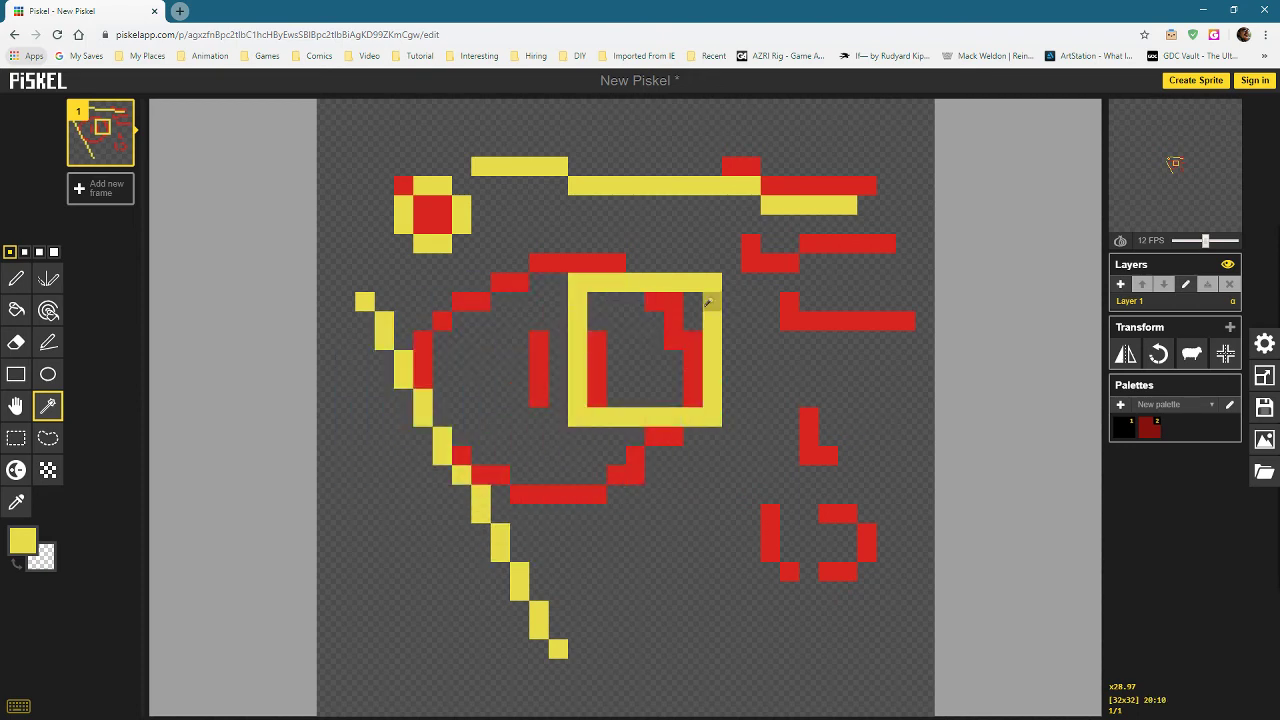
- Select the red block inside the yellow ring and paste it below the face
left_click(627, 343)
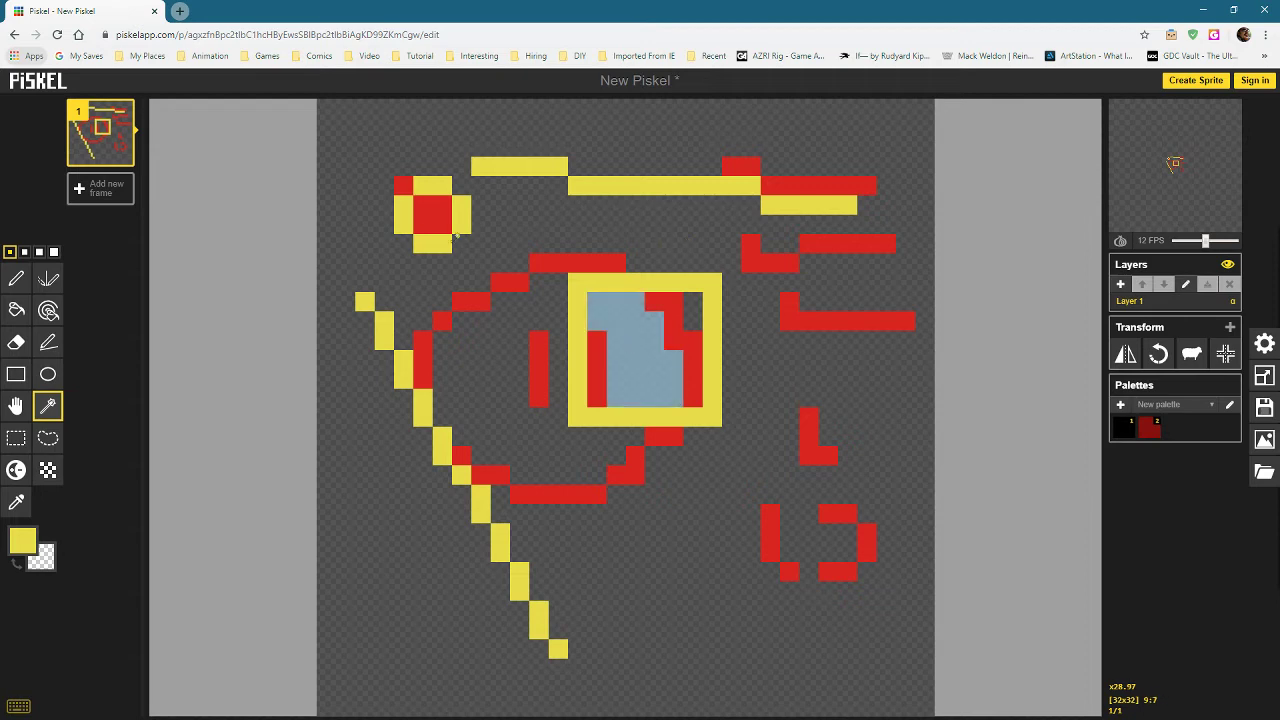
left_click(432, 214)
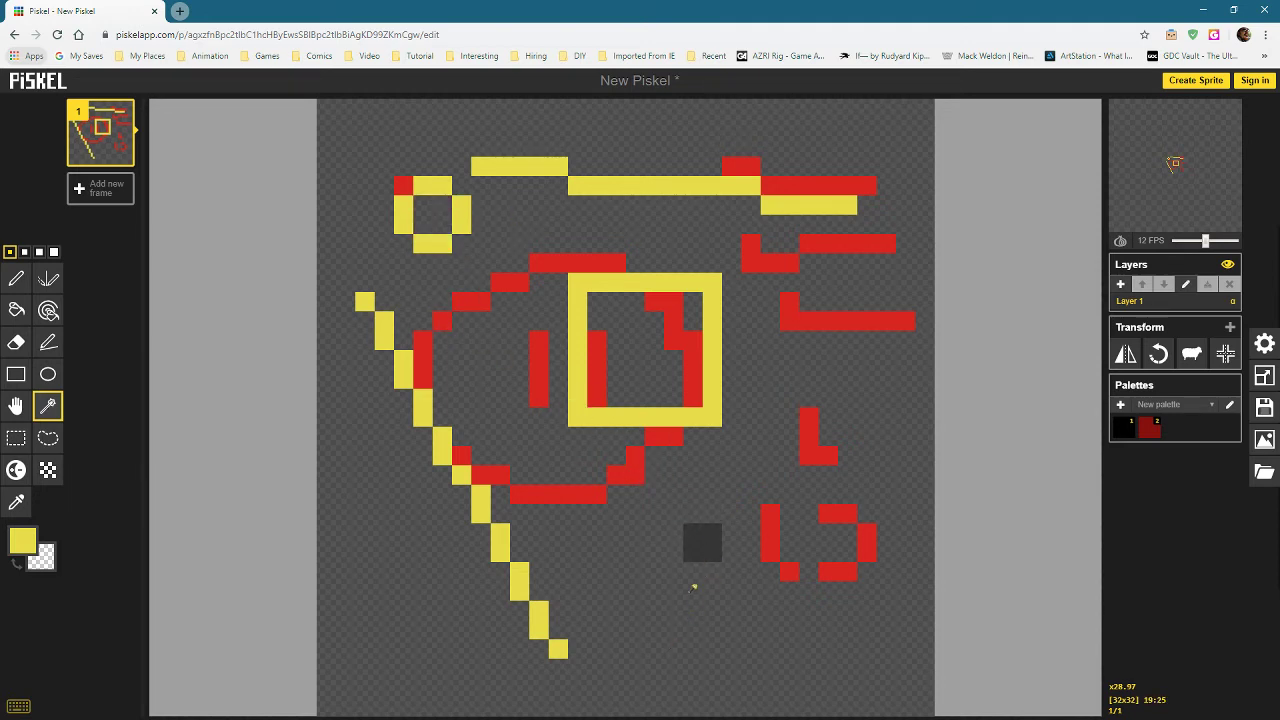
key("ctrl+z")
- Reselect the face interior a few times, then move the yellow square outline to the bottom-left corner
left_click(474, 349)
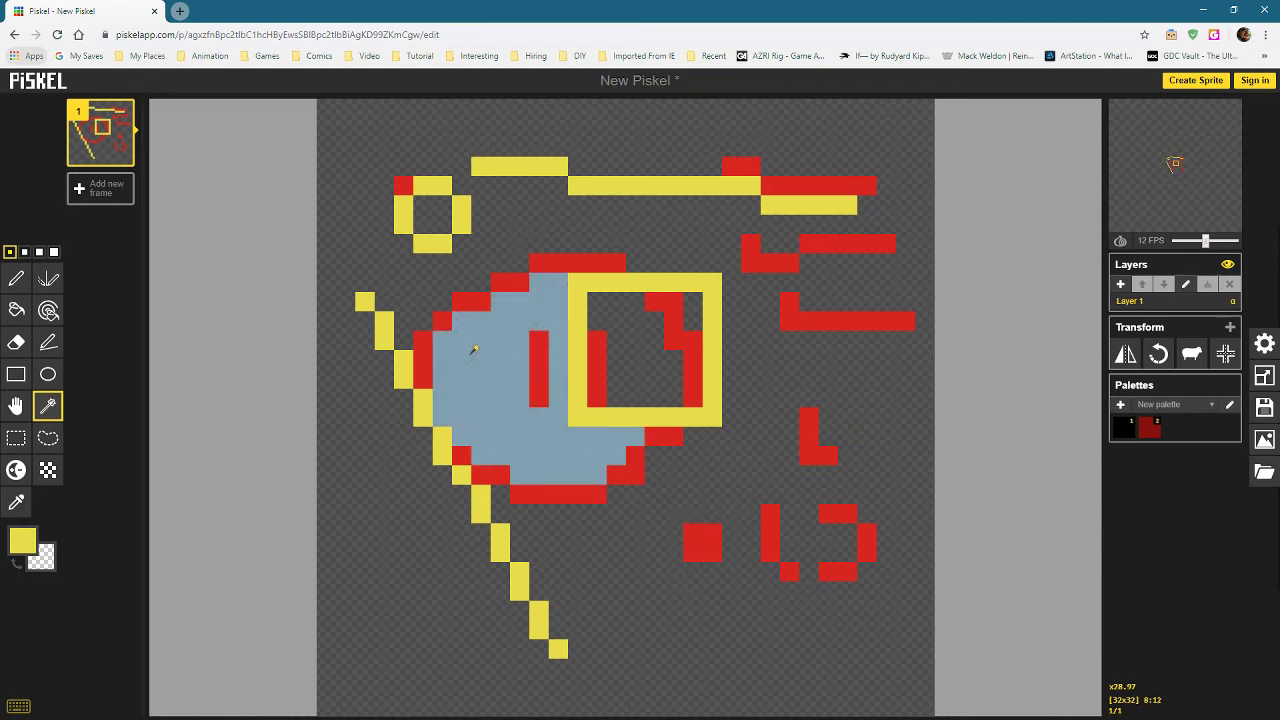
key("Escape")
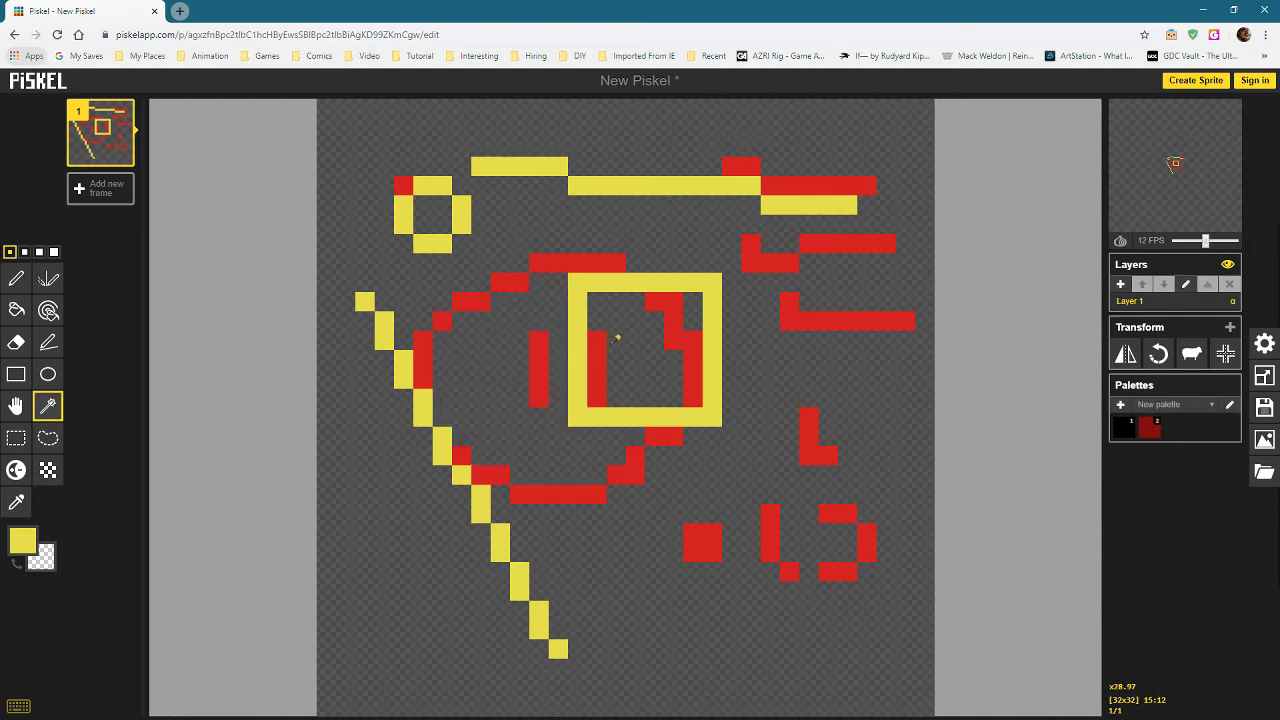
left_click(515, 360)
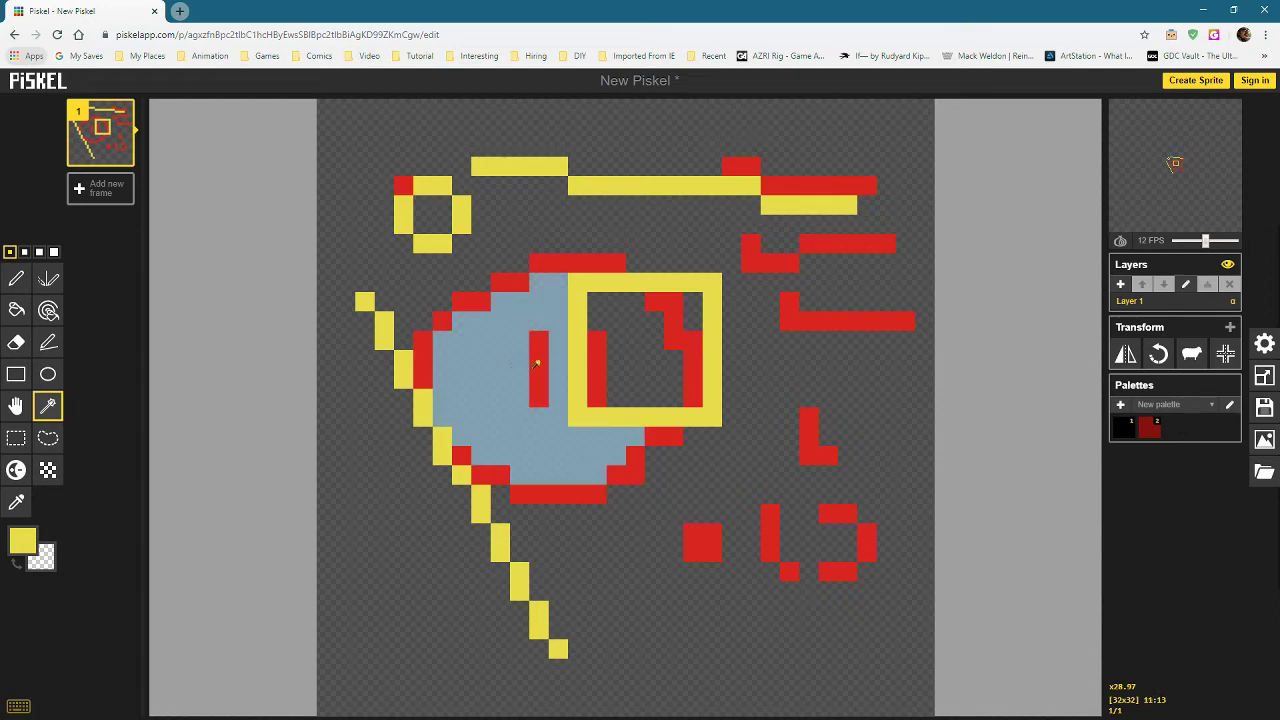
key("Escape")
left_click(512, 362)
key("Escape")
left_click(472, 360)
key("Escape")
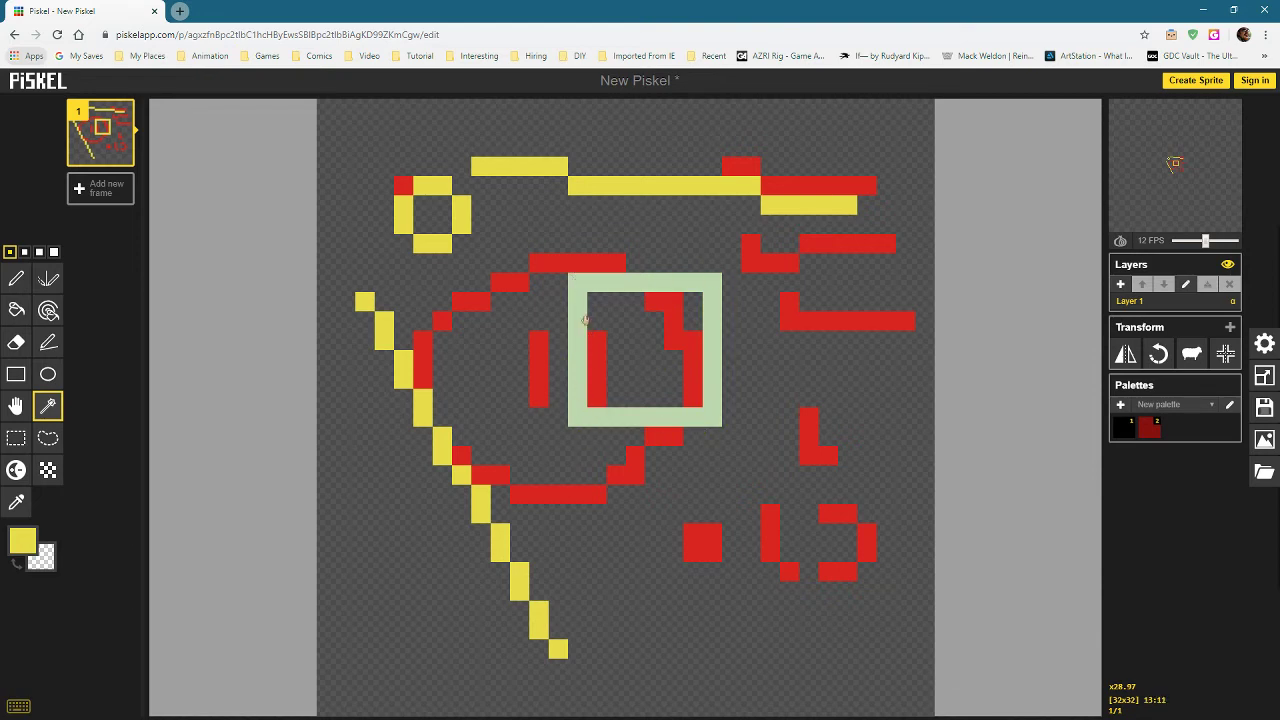
left_click_drag(577, 322, 340, 580)
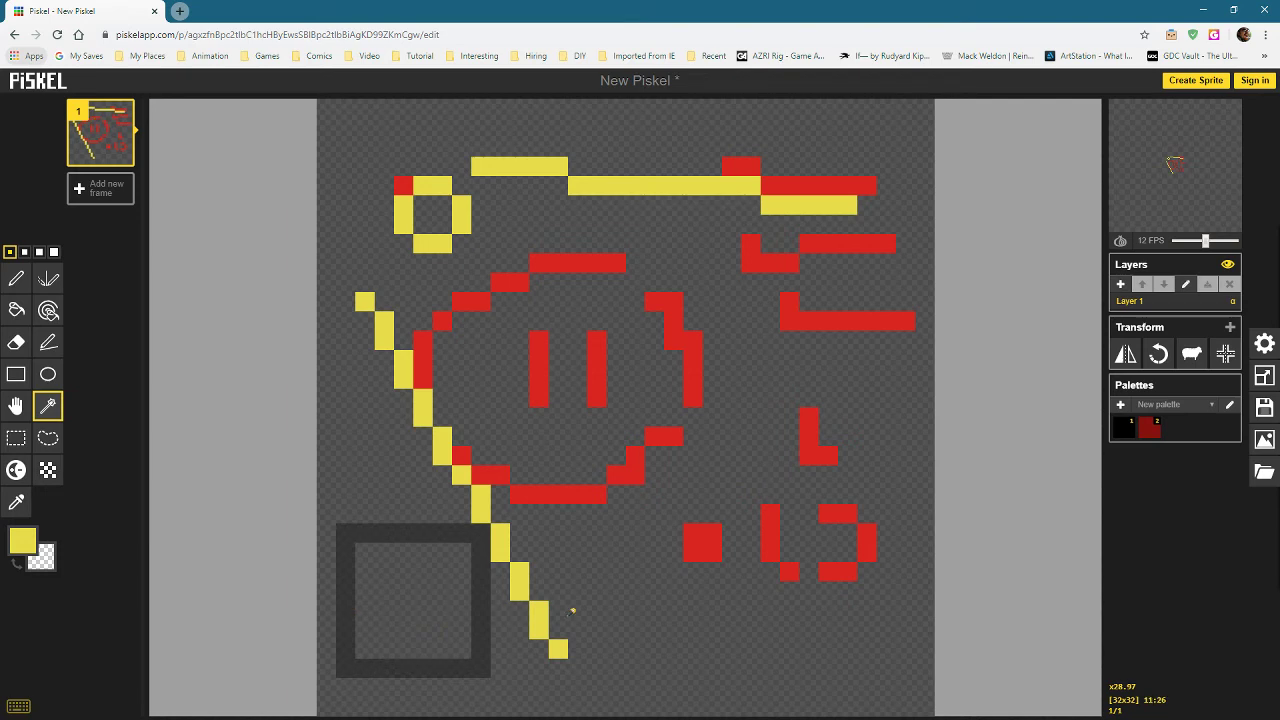
left_click(521, 609)
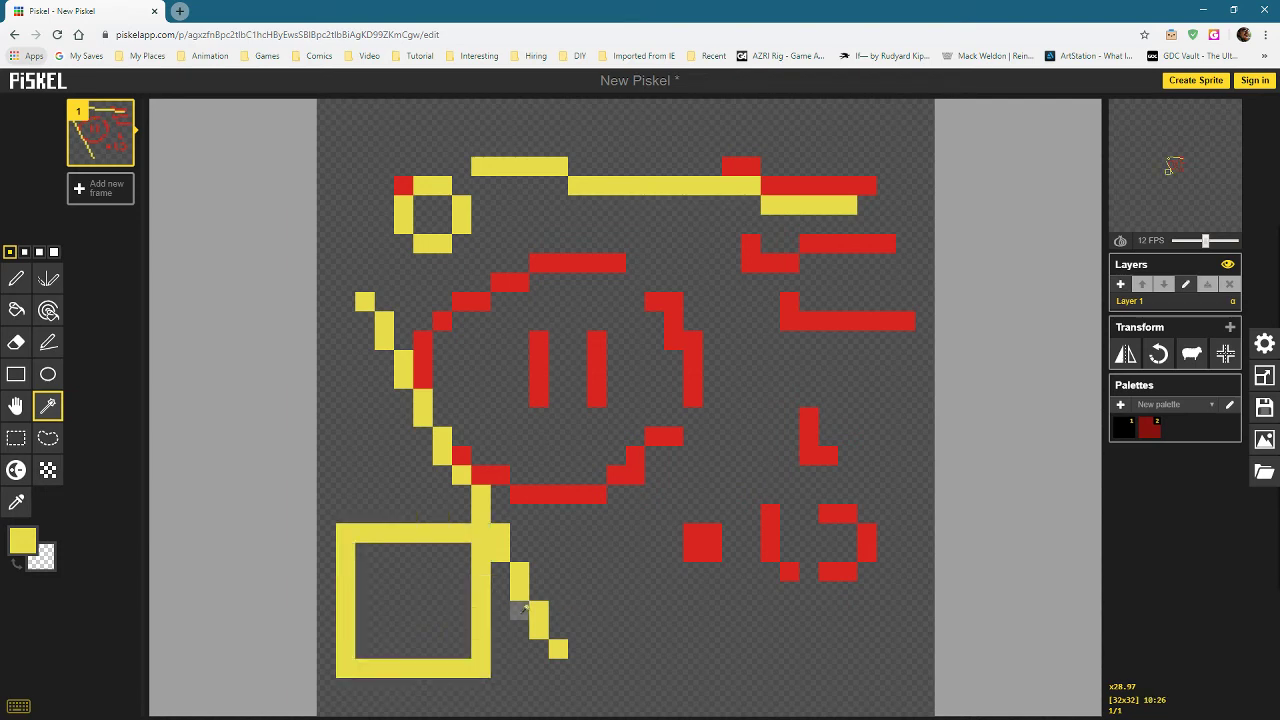
left_click(17, 441)
left_click_drag(462, 224, 867, 572)
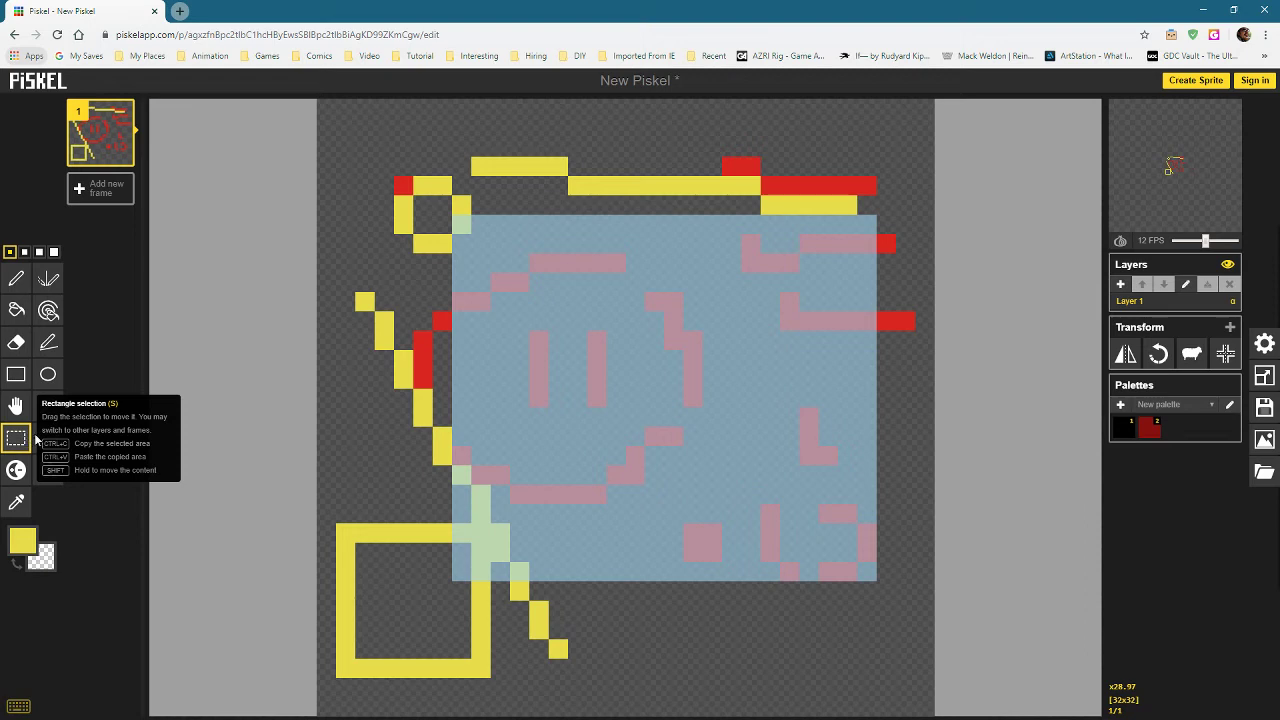
mouse_move(741, 420)
left_mouse_down()
mouse_move(502, 434)
mouse_move(813, 445)
mouse_move(589, 479)
mouse_move(771, 453)
mouse_move(717, 415)
mouse_move(739, 420)
left_mouse_up()
left_click(792, 458)
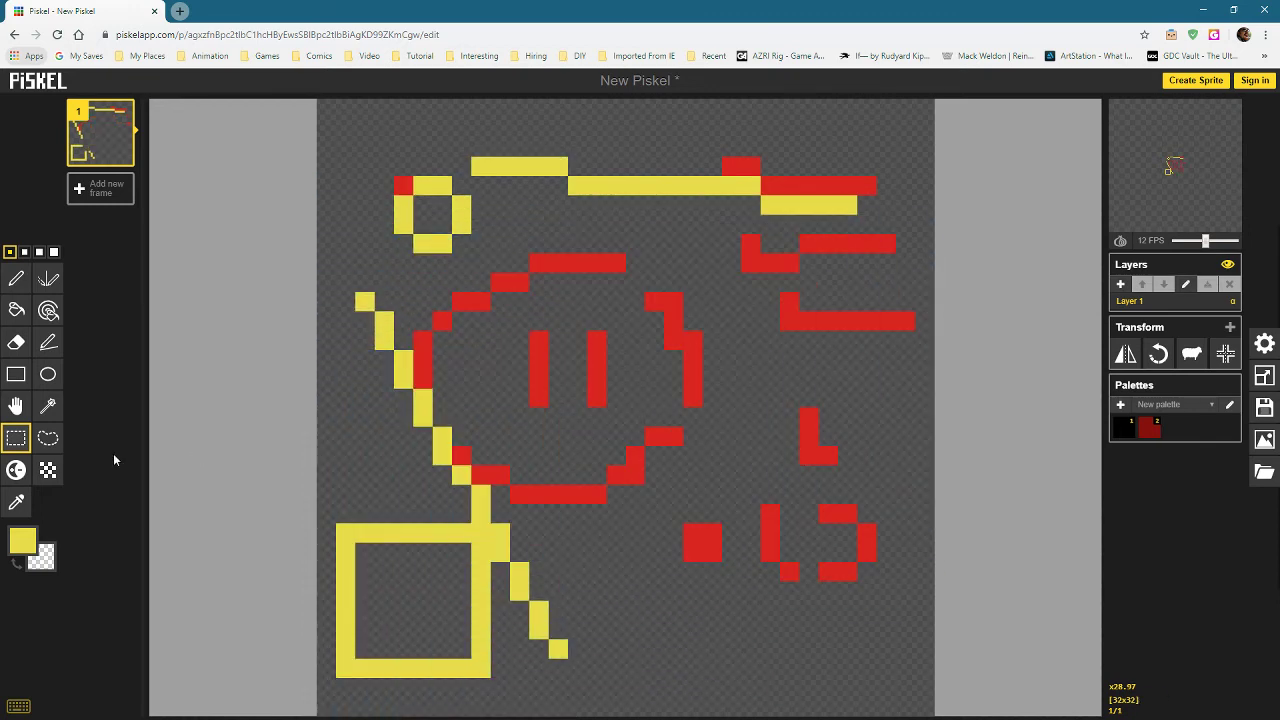
- Lasso-select the red face, move it up and right, then cancel the floating copy
left_click(48, 440)
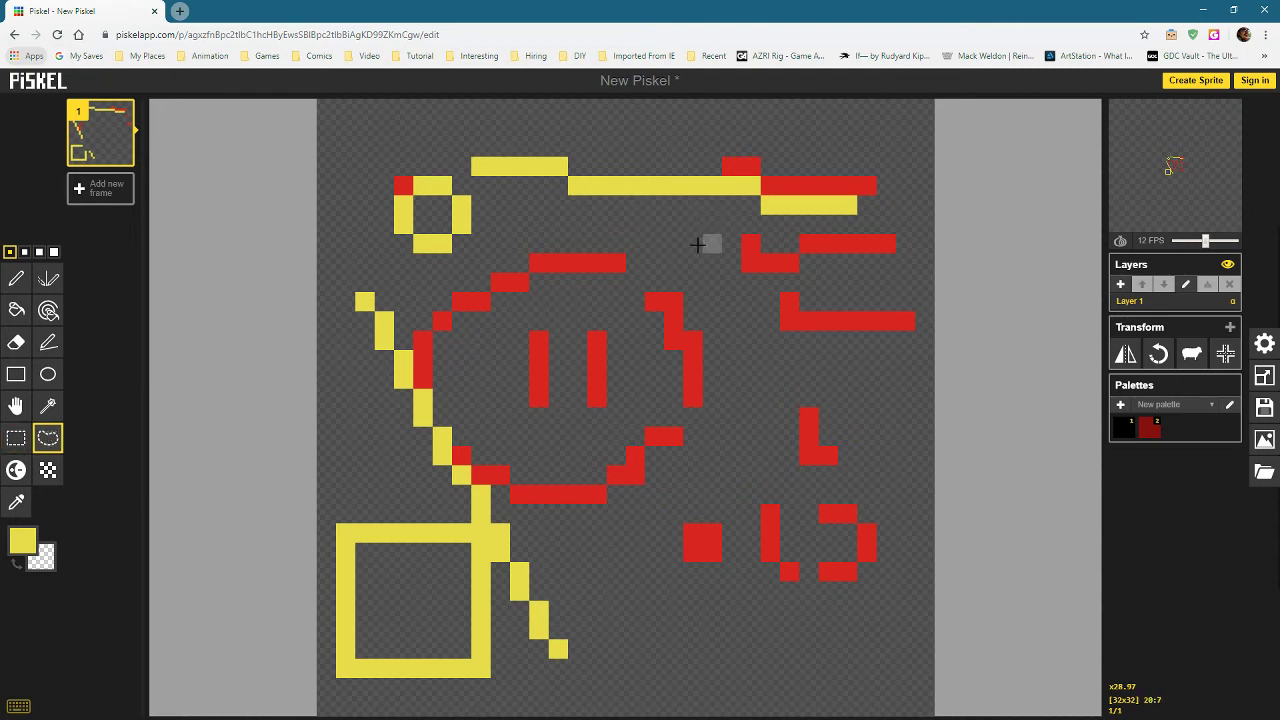
mouse_move(689, 243)
left_mouse_down()
mouse_move(456, 243)
mouse_move(407, 350)
mouse_move(451, 474)
mouse_move(528, 515)
mouse_move(619, 522)
mouse_move(715, 474)
mouse_move(732, 439)
mouse_move(725, 371)
left_mouse_up()
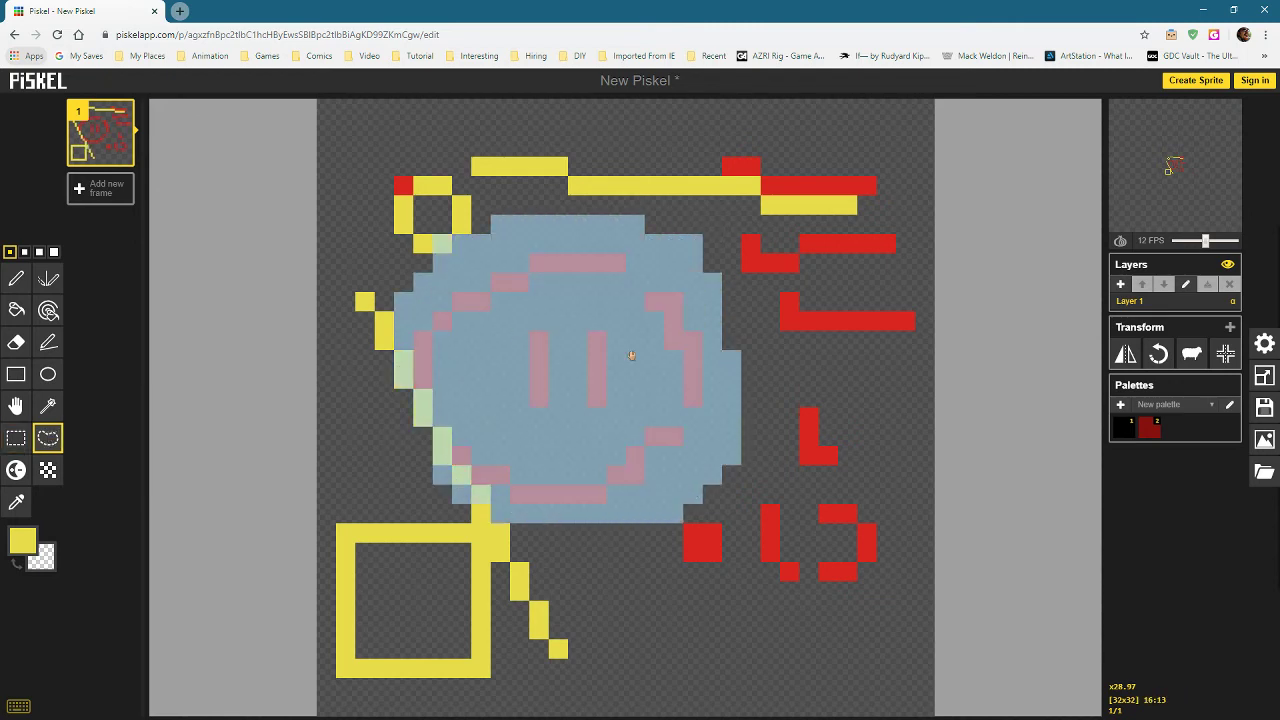
mouse_move(605, 338)
left_mouse_down()
mouse_move(620, 449)
mouse_move(651, 266)
mouse_move(607, 370)
left_mouse_up()
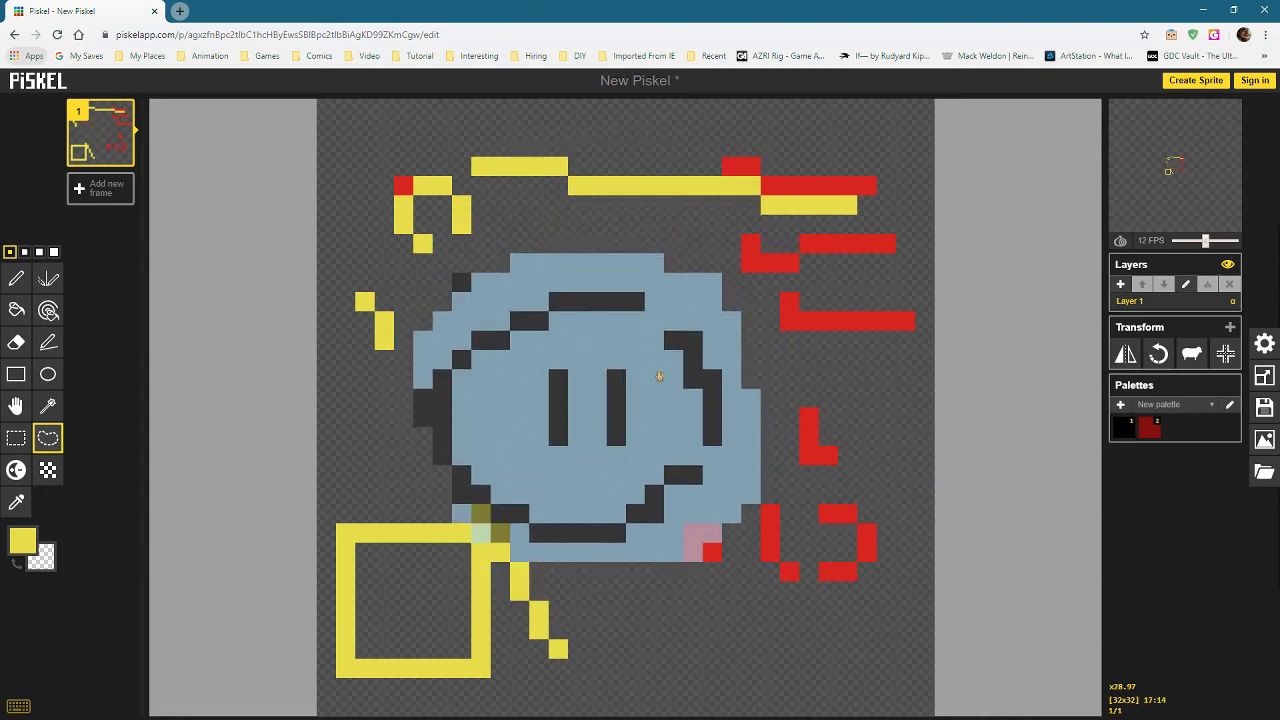
left_click(659, 376)
mouse_move(655, 263)
left_mouse_down()
mouse_move(493, 287)
mouse_move(446, 333)
mouse_move(413, 402)
mouse_move(435, 472)
mouse_move(519, 547)
mouse_move(593, 564)
mouse_move(672, 541)
mouse_move(754, 447)
mouse_move(749, 386)
mouse_move(717, 341)
mouse_move(706, 298)
left_mouse_up()
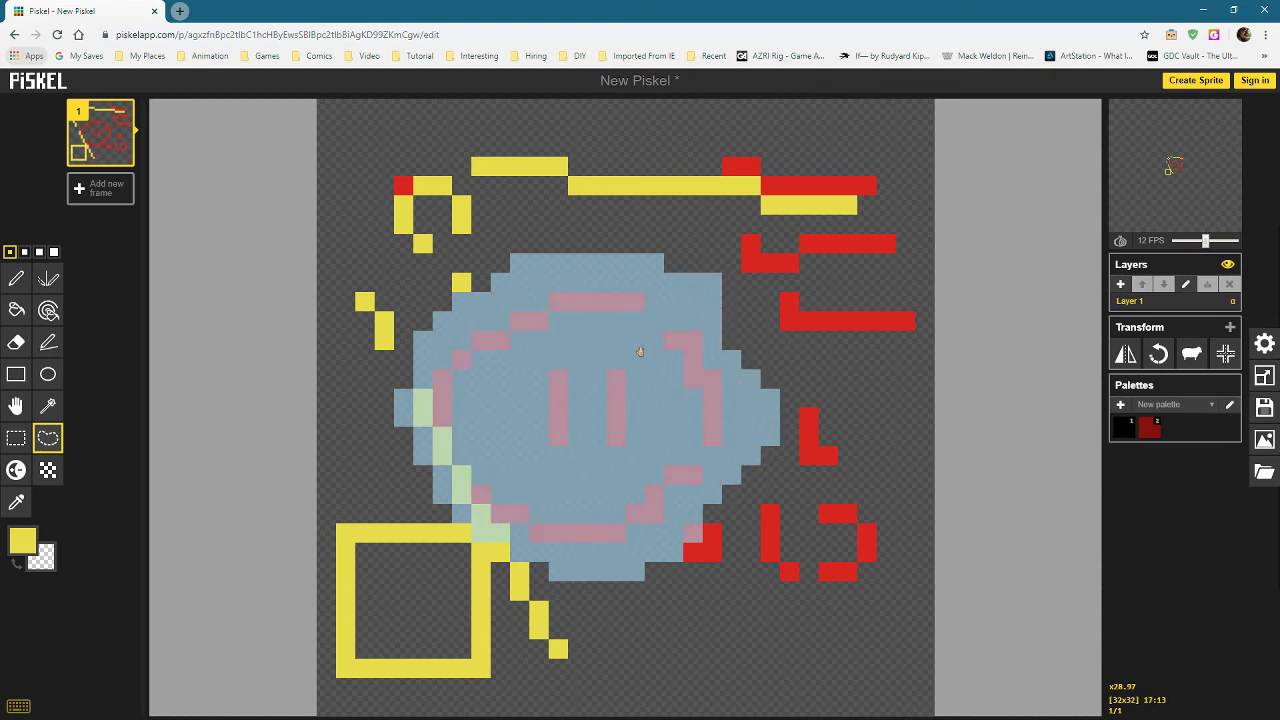
mouse_move(637, 352)
left_mouse_down()
mouse_move(880, 500)
mouse_move(828, 197)
mouse_move(437, 200)
mouse_move(537, 454)
mouse_move(800, 275)
mouse_move(790, 200)
left_mouse_up()
key("Delete")
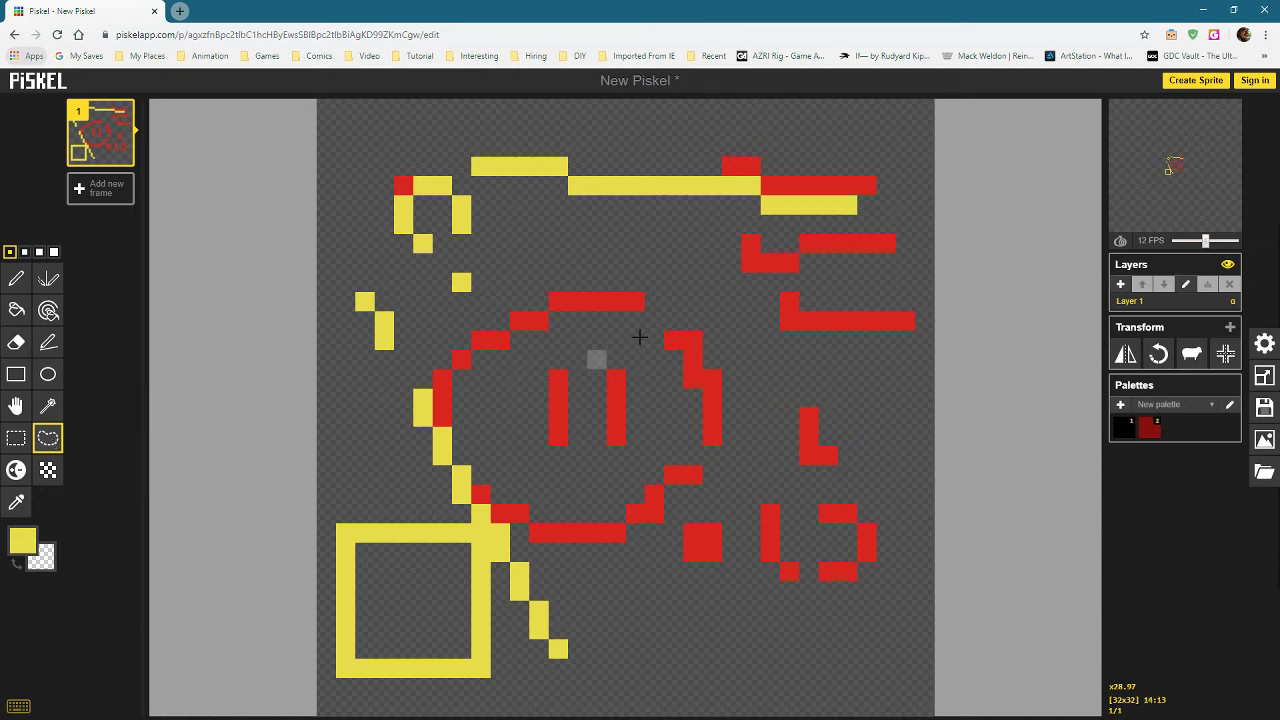
- Lasso the face again, step back through history with Ctrl+Z, and move a copy top right
mouse_move(634, 263)
left_mouse_down()
mouse_move(486, 308)
mouse_move(426, 349)
mouse_move(432, 471)
mouse_move(533, 560)
mouse_move(632, 577)
mouse_move(729, 469)
mouse_move(735, 365)
mouse_move(668, 301)
left_mouse_up()
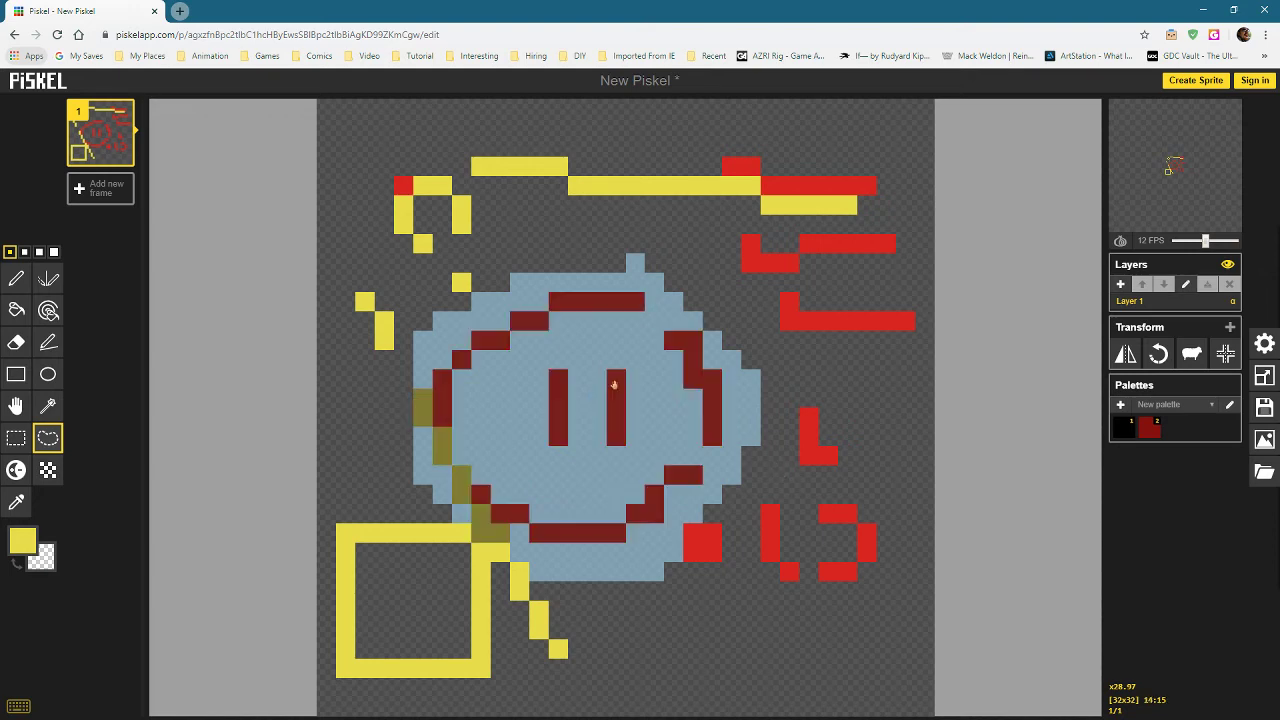
key("ctrl+z")
key("ctrl+z")
key("ctrl+z")
key("ctrl+z")
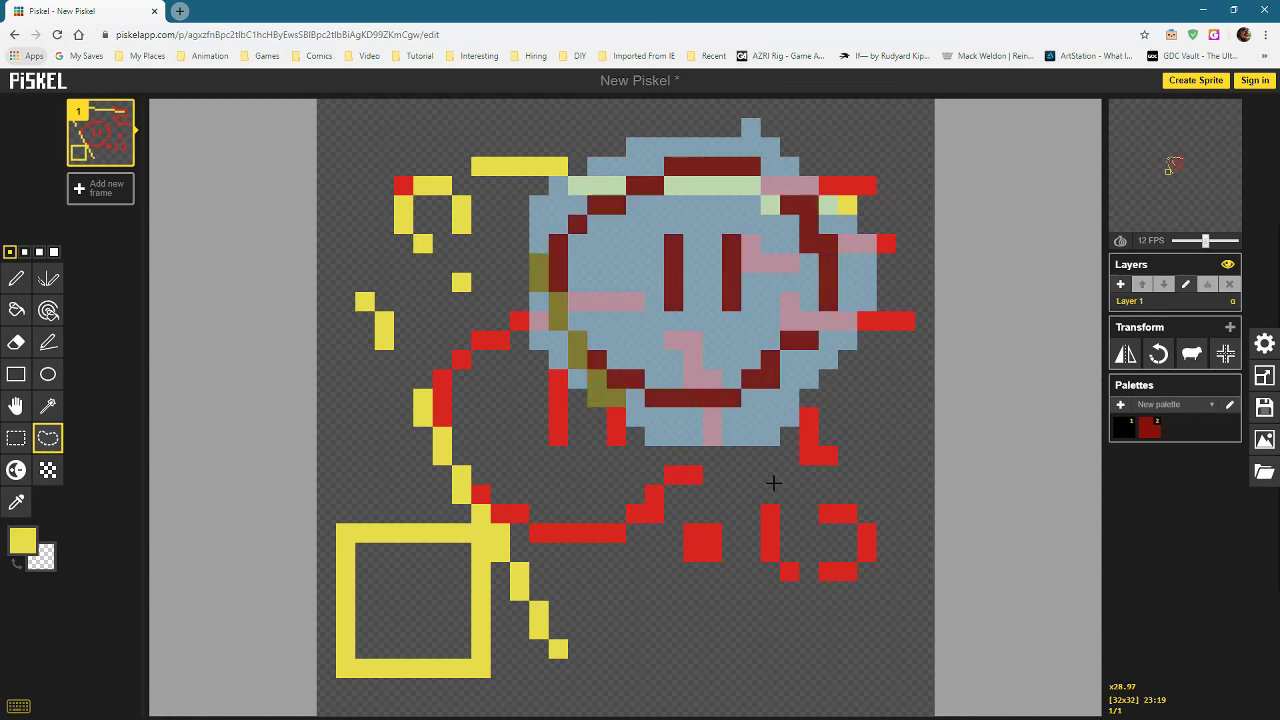
key("ctrl+z")
key("ctrl+z")
key("ctrl+z")
key("ctrl+z")
key("ctrl+z")
key("ctrl+z")
key("ctrl+z")
key("ctrl+z")
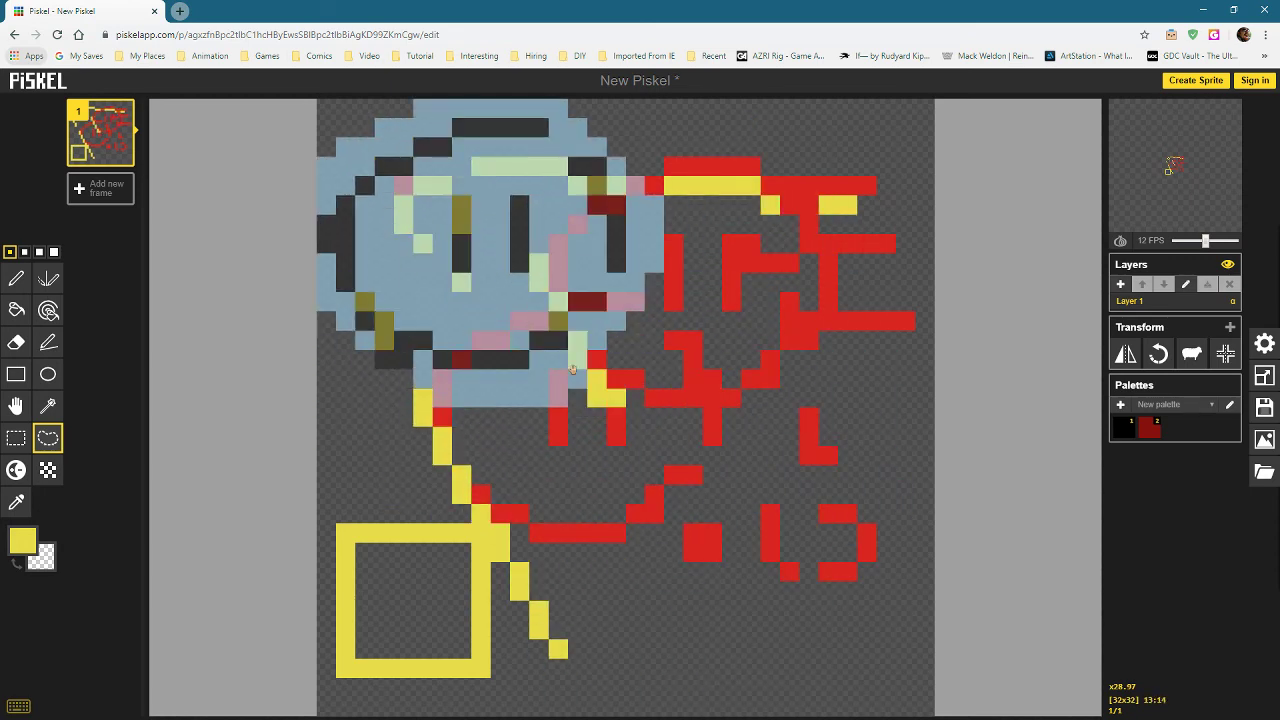
key("ctrl+z")
key("ctrl+z")
key("ctrl+z")
key("ctrl+z")
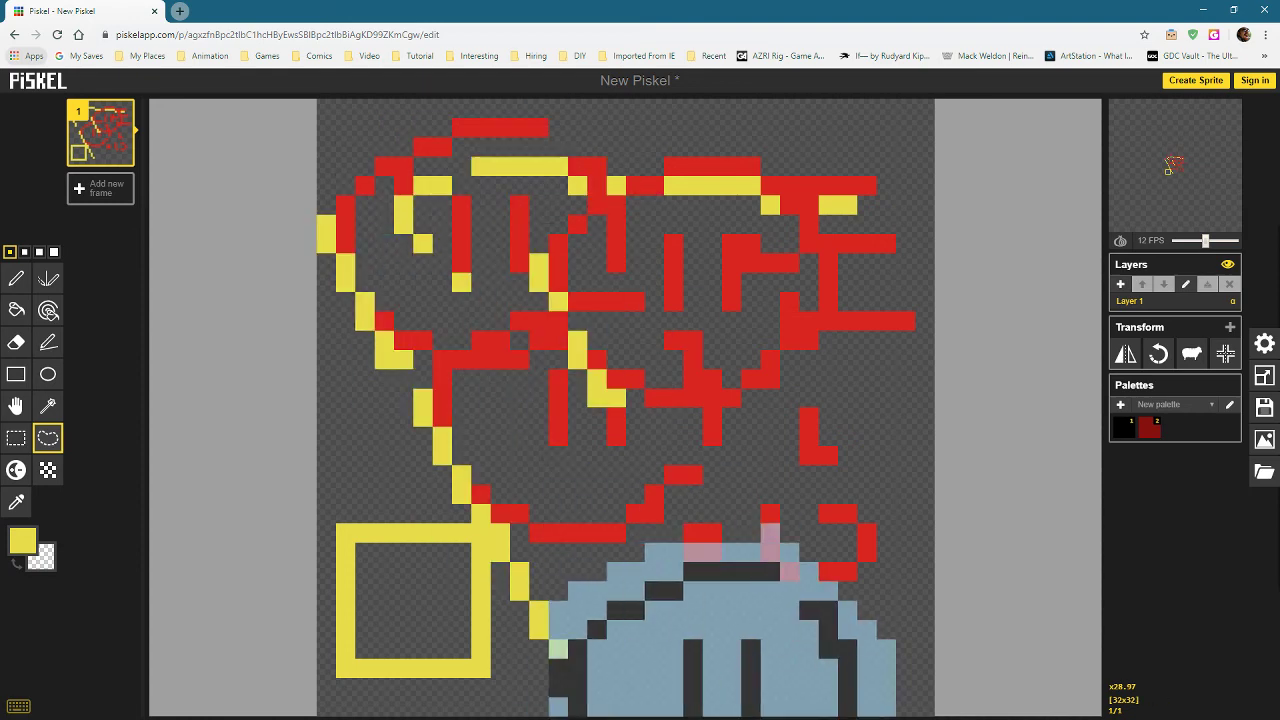
key("ctrl+z")
key("ctrl+z")
mouse_move(780, 581)
left_mouse_down()
mouse_move(763, 553)
mouse_move(458, 506)
mouse_move(668, 300)
mouse_move(925, 278)
mouse_move(800, 525)
mouse_move(614, 465)
mouse_move(668, 424)
left_mouse_up()
key("ctrl+z")
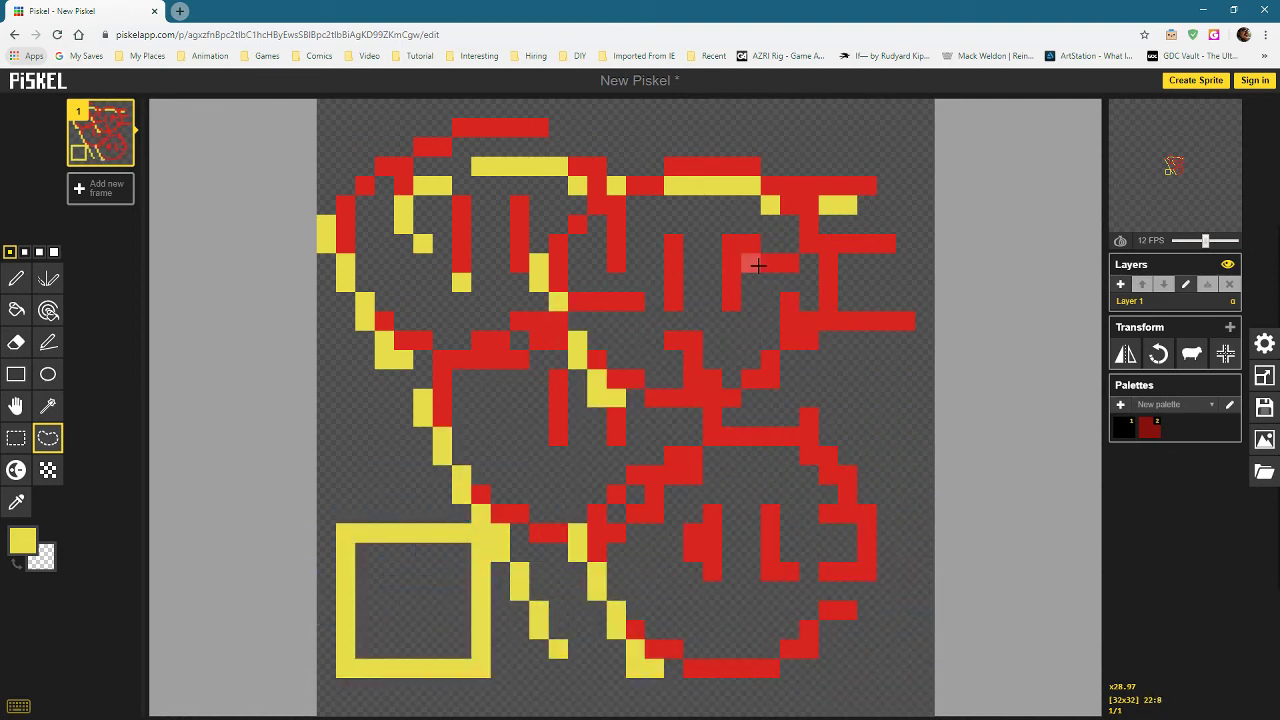
- Use the rectangular selection to select square blocks on the right, then deselect
left_click(16, 437)
left_click_drag(553, 300, 620, 445)
left_click_drag(764, 276, 893, 405)
left_click(894, 228)
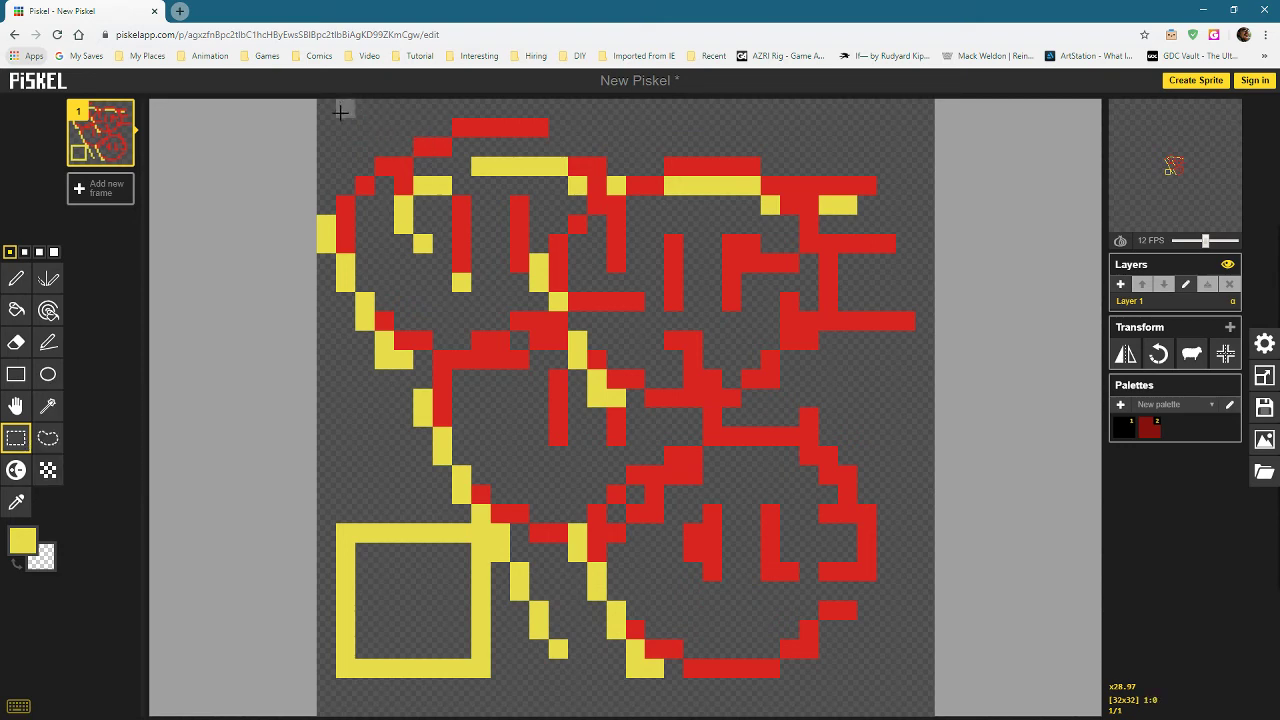
- Clear the whole canvas and draw a yellow rectangle outline at the upper left
left_click_drag(340, 113, 912, 697)
key("Delete")
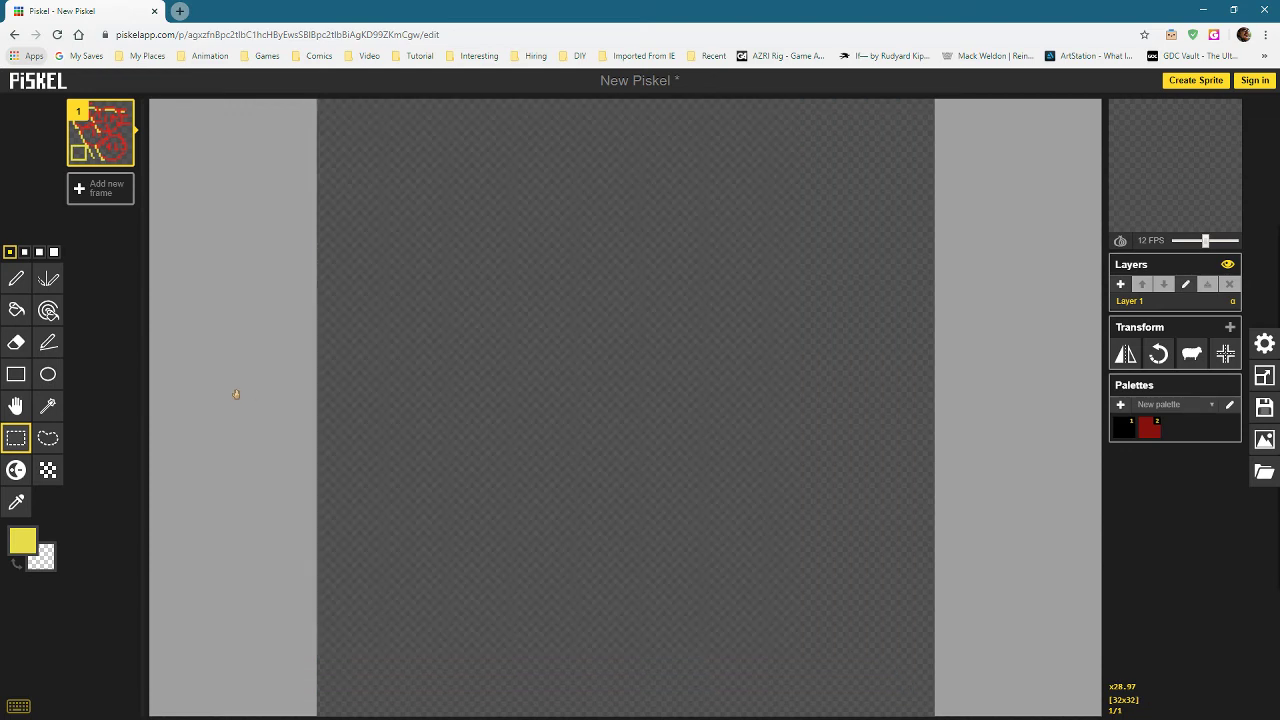
left_click(16, 374)
mouse_move(386, 186)
left_mouse_down()
mouse_move(540, 398)
mouse_move(540, 378)
left_mouse_up()
- Draw a wide green rectangle overlapping the yellow one
left_click(18, 542)
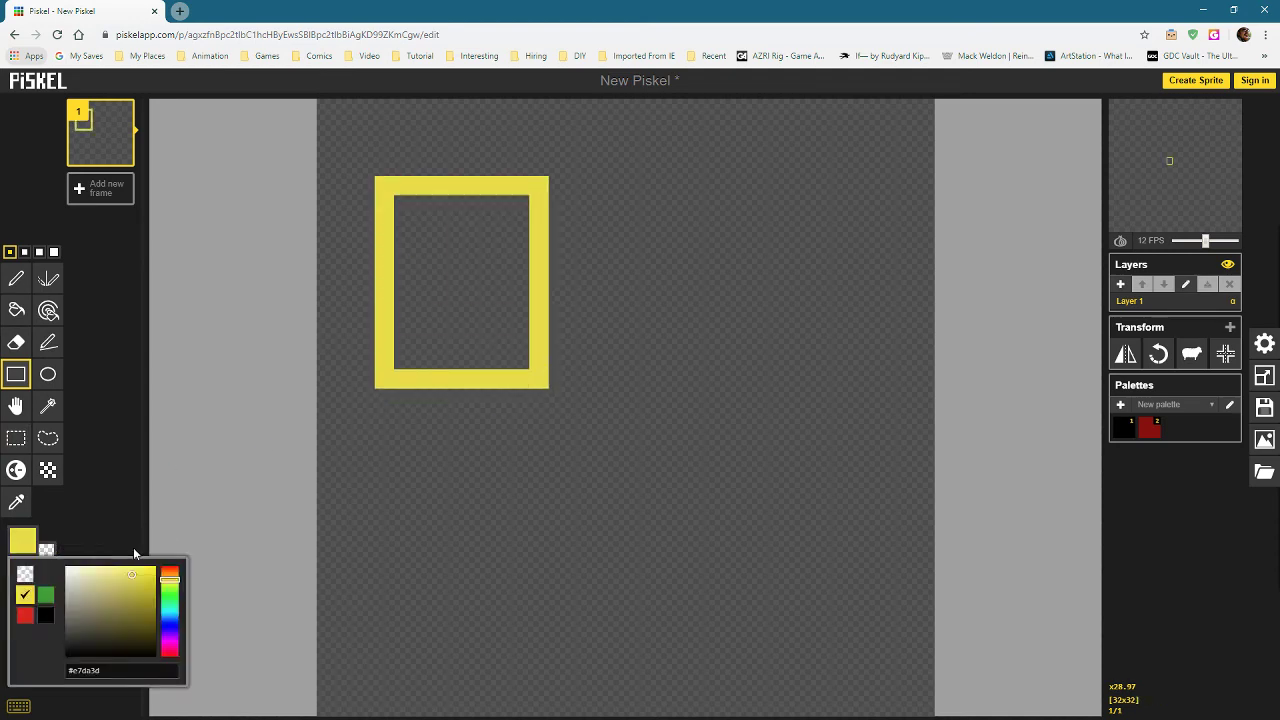
left_click(45, 594)
left_click_drag(500, 302, 884, 476)
- Draw a red circle below the two rectangles
left_click(47, 378)
left_click(22, 541)
left_click(24, 615)
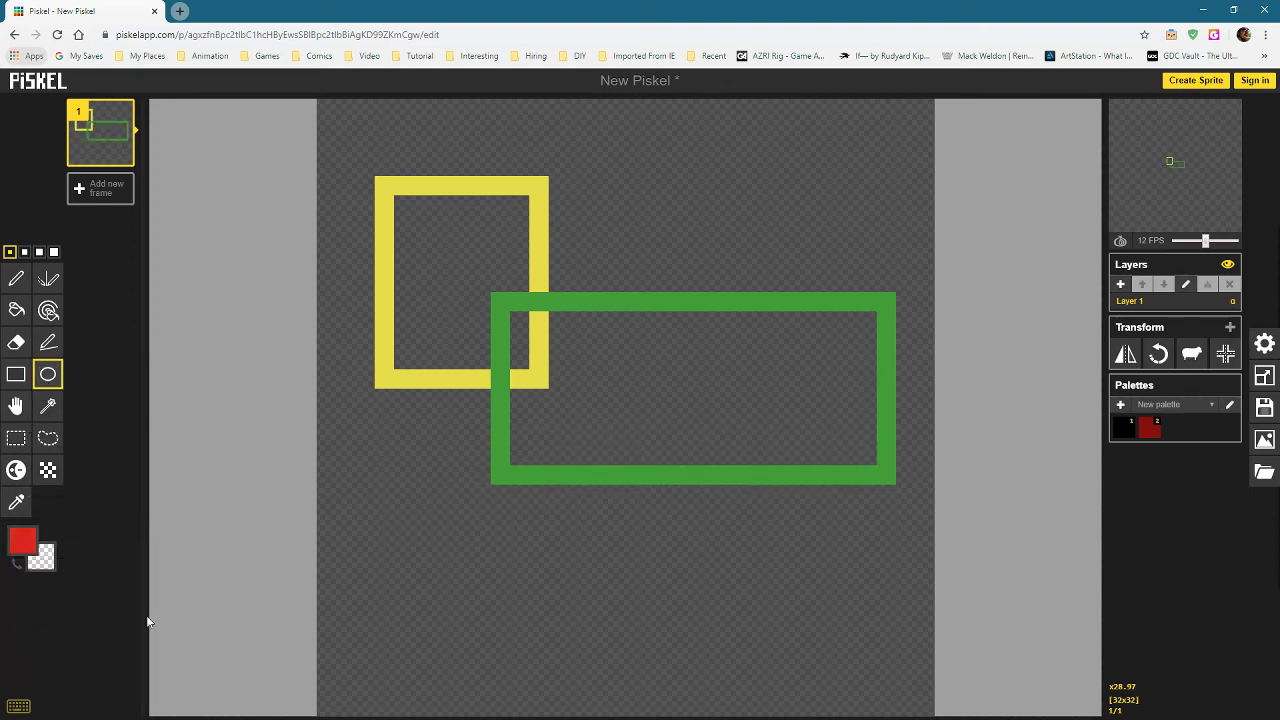
left_click_drag(441, 436, 694, 666)
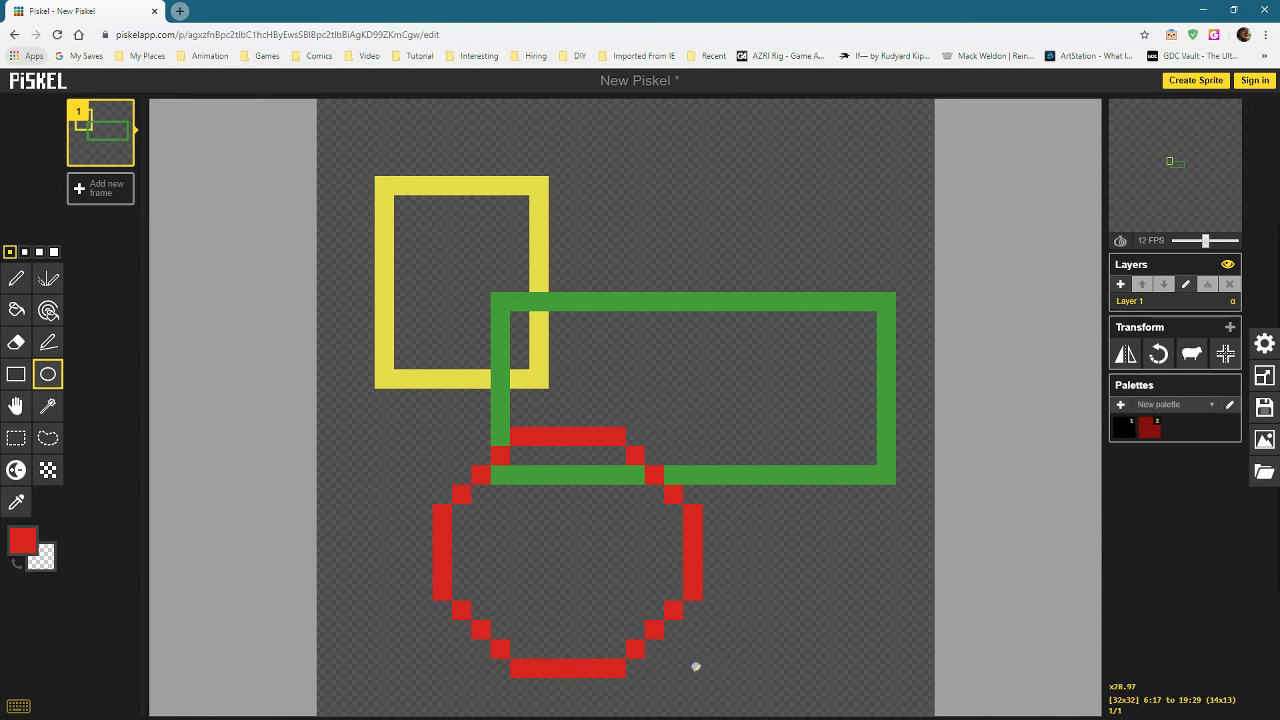
- Lighten the yellow square's right column toward white and pixels along the green top edge
left_click(15, 472)
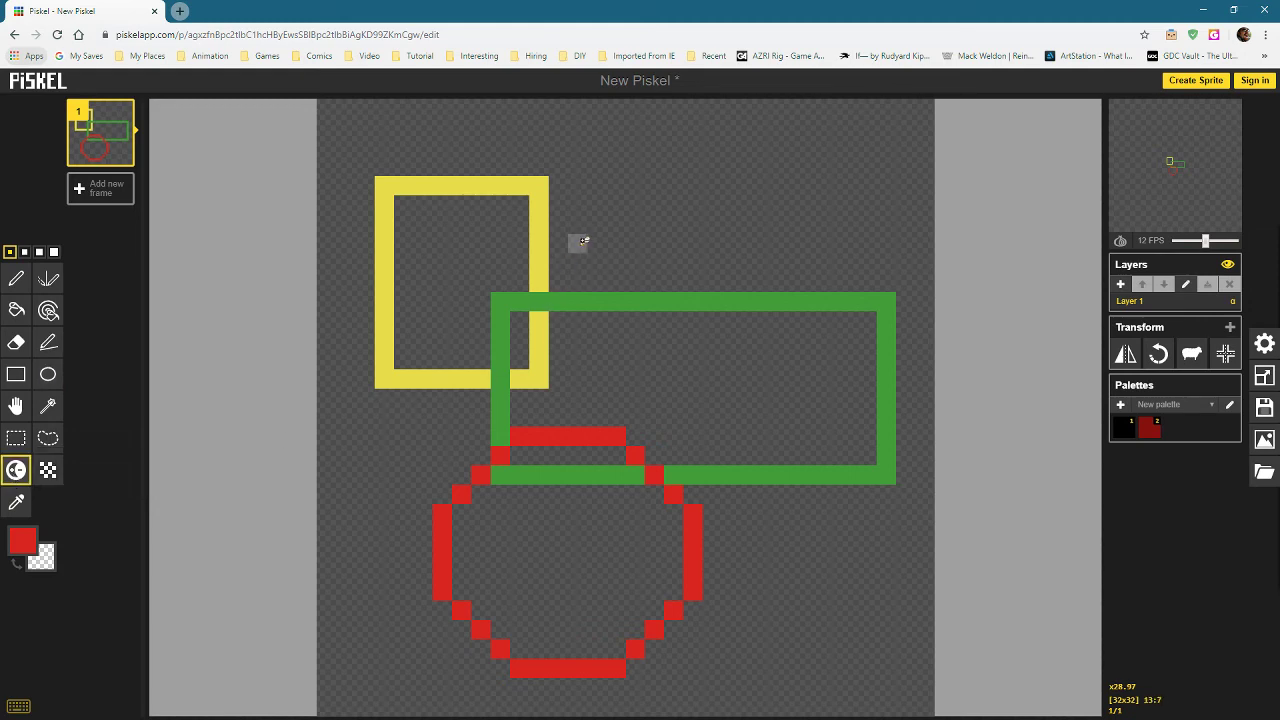
mouse_move(546, 176)
left_mouse_down()
mouse_move(543, 266)
mouse_move(551, 166)
mouse_move(537, 302)
mouse_move(618, 298)
mouse_move(497, 300)
mouse_move(669, 289)
mouse_move(651, 288)
mouse_move(671, 242)
left_mouse_up()
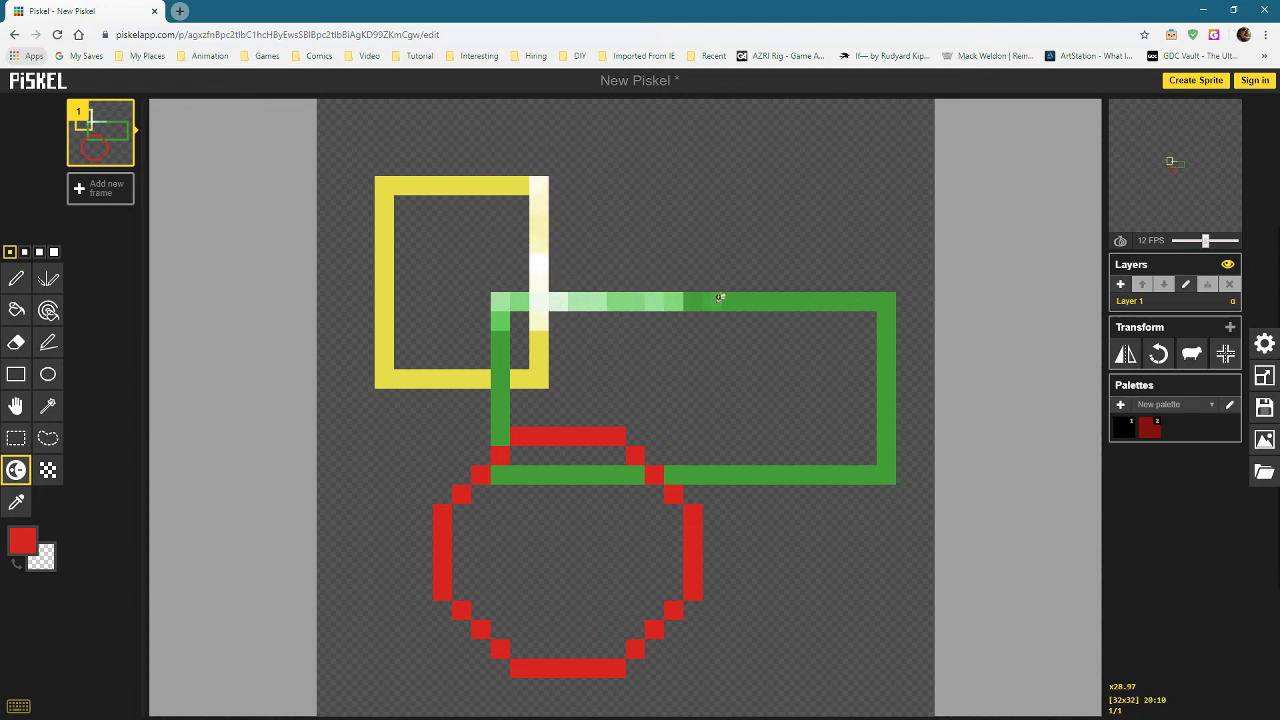
left_click(714, 298)
left_click(751, 292)
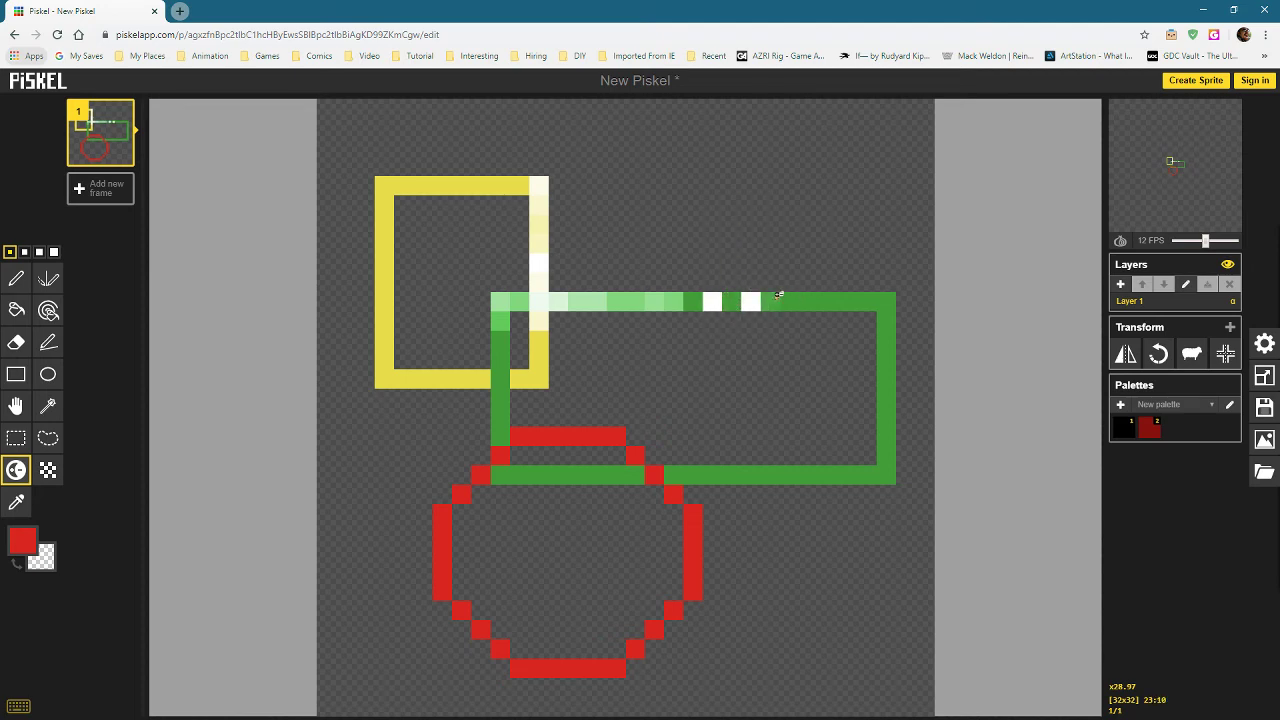
left_click(789, 301)
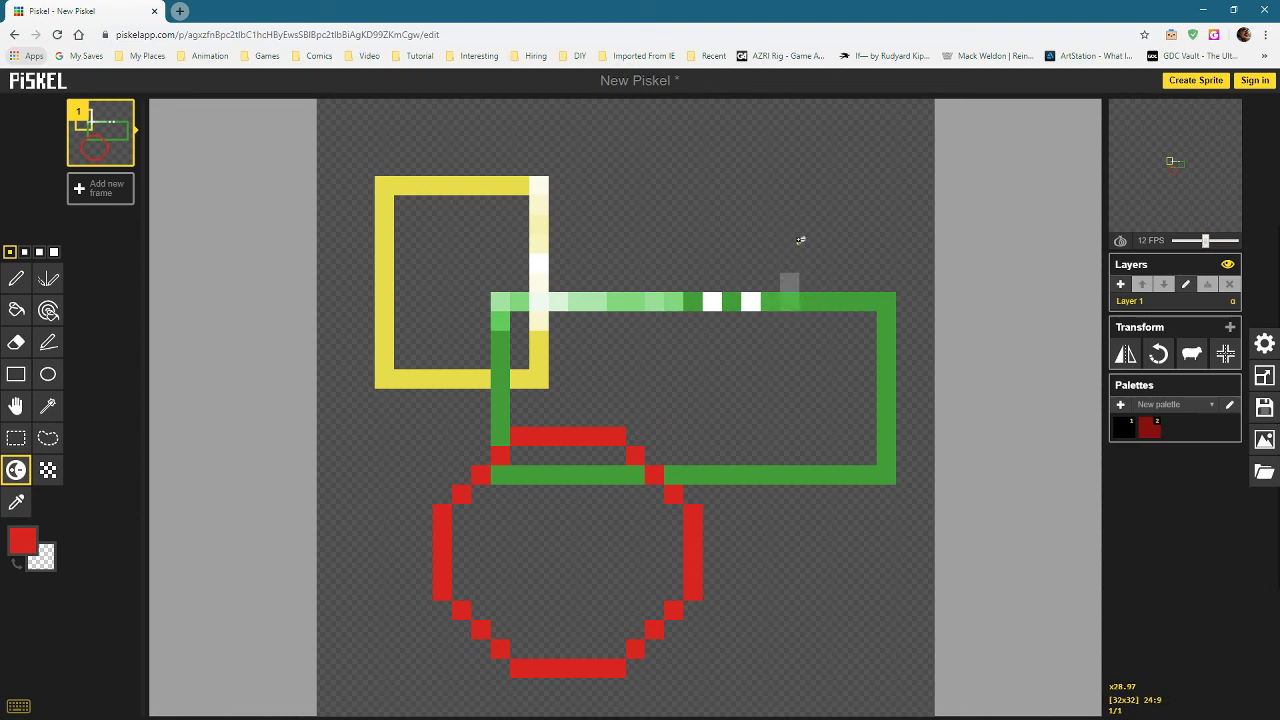
left_click(810, 300)
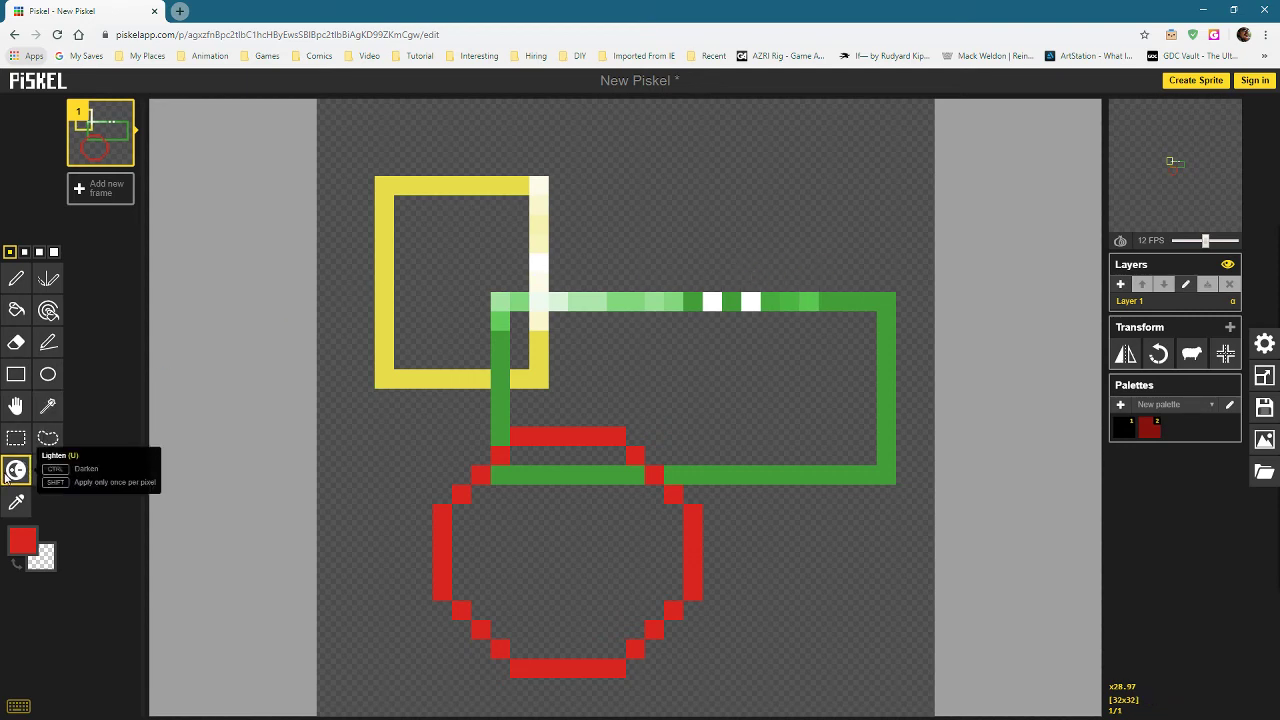
- Darken the green rectangle's top-right corner to black and lighten its bottom edge
left_click(848, 300, "ctrl")
mouse_move(868, 291)
left_mouse_down()
mouse_move(900, 294)
mouse_move(888, 290)
mouse_move(886, 342)
left_mouse_up()
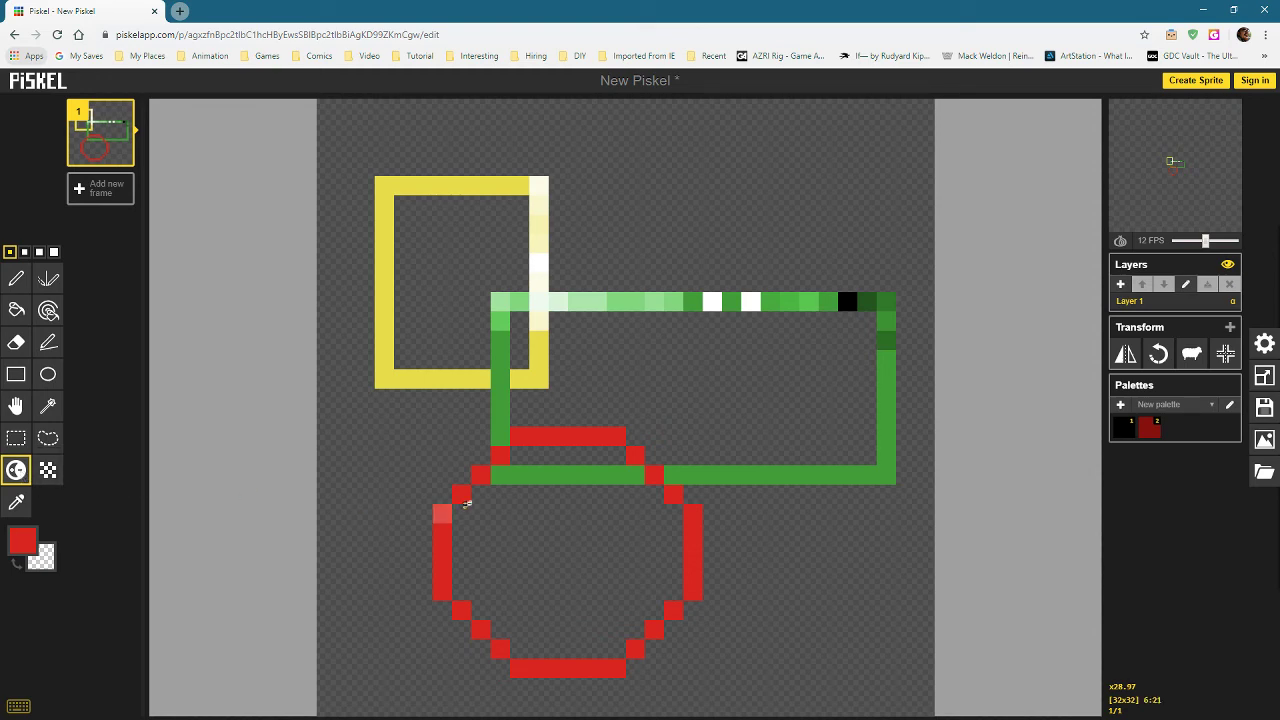
mouse_move(514, 471)
left_mouse_down()
mouse_move(661, 465)
mouse_move(577, 428)
mouse_move(621, 428)
mouse_move(512, 428)
mouse_move(506, 453)
mouse_move(505, 417)
mouse_move(484, 468)
left_mouse_up()
left_click_drag(610, 467, 704, 464)
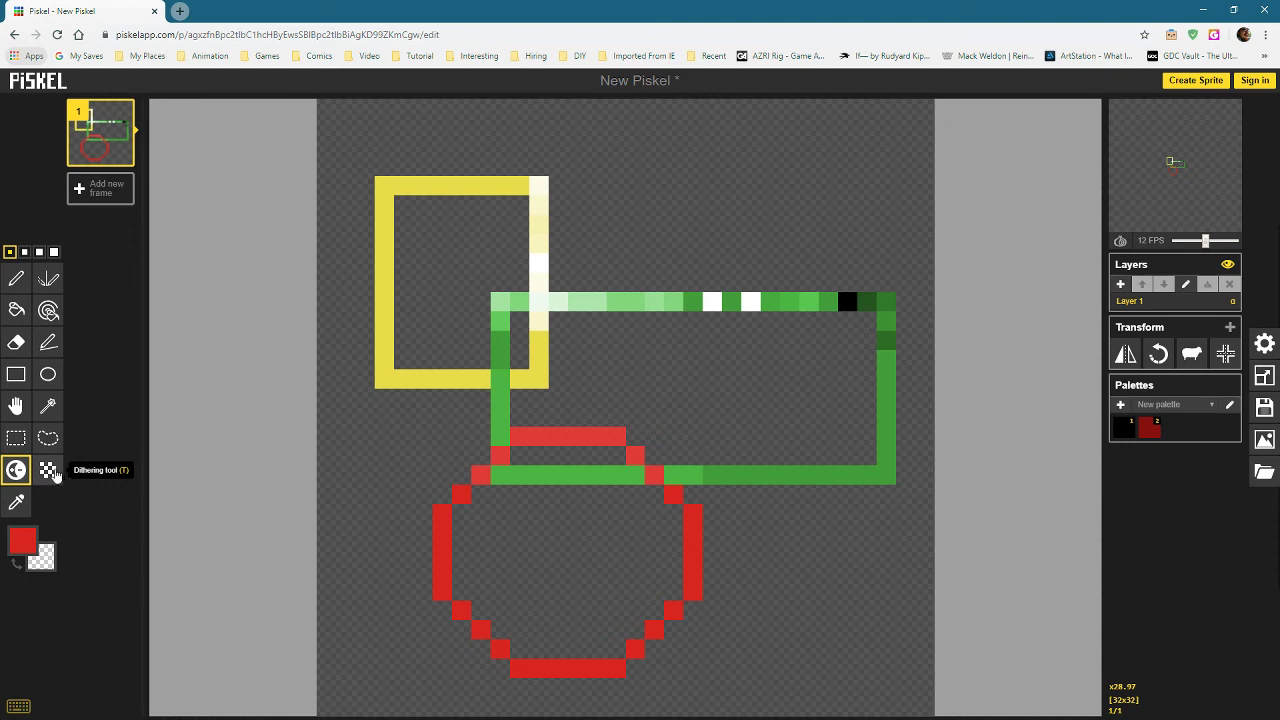
- Paint a yellow dithered checker patch inside the green rectangle
left_click(49, 472)
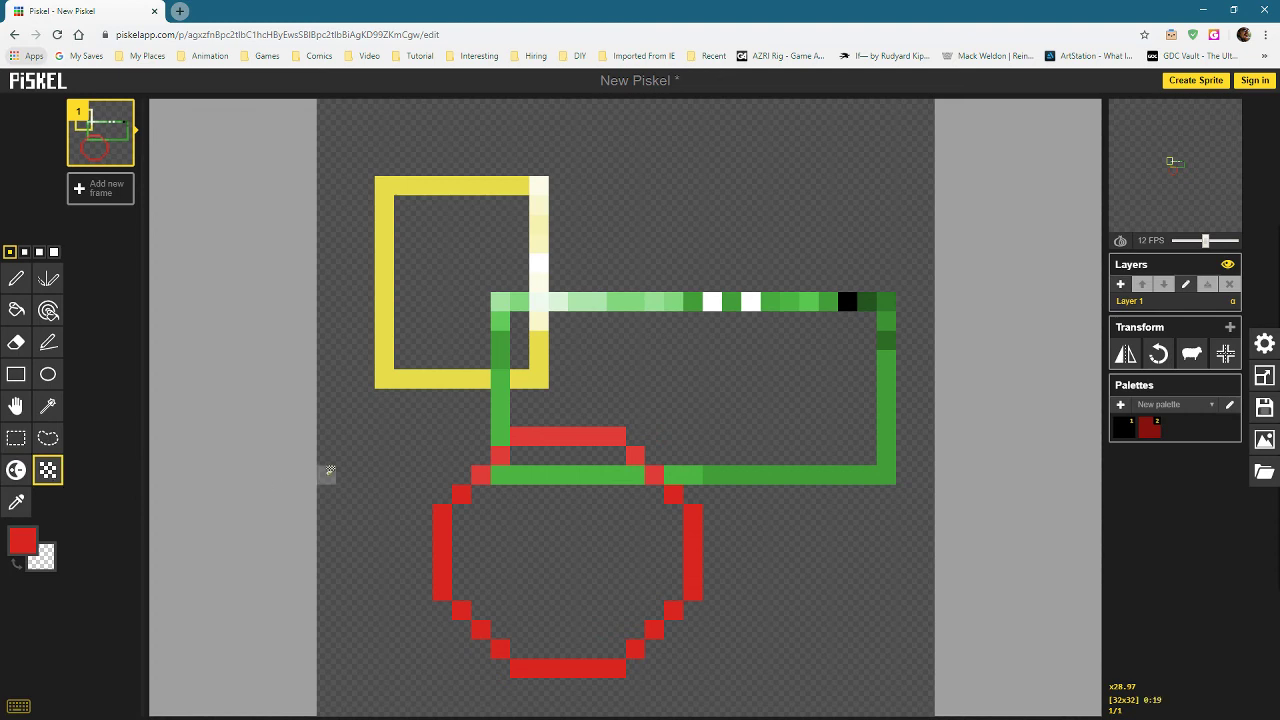
left_click(22, 541)
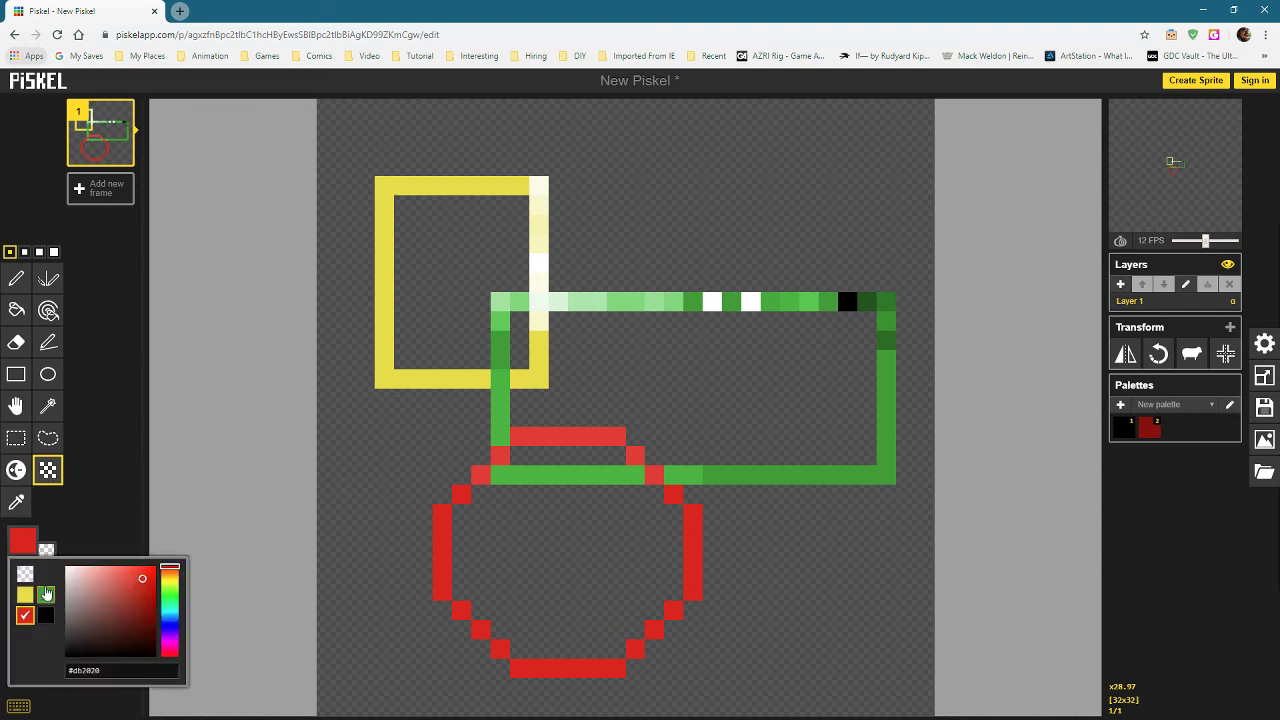
left_click(31, 595)
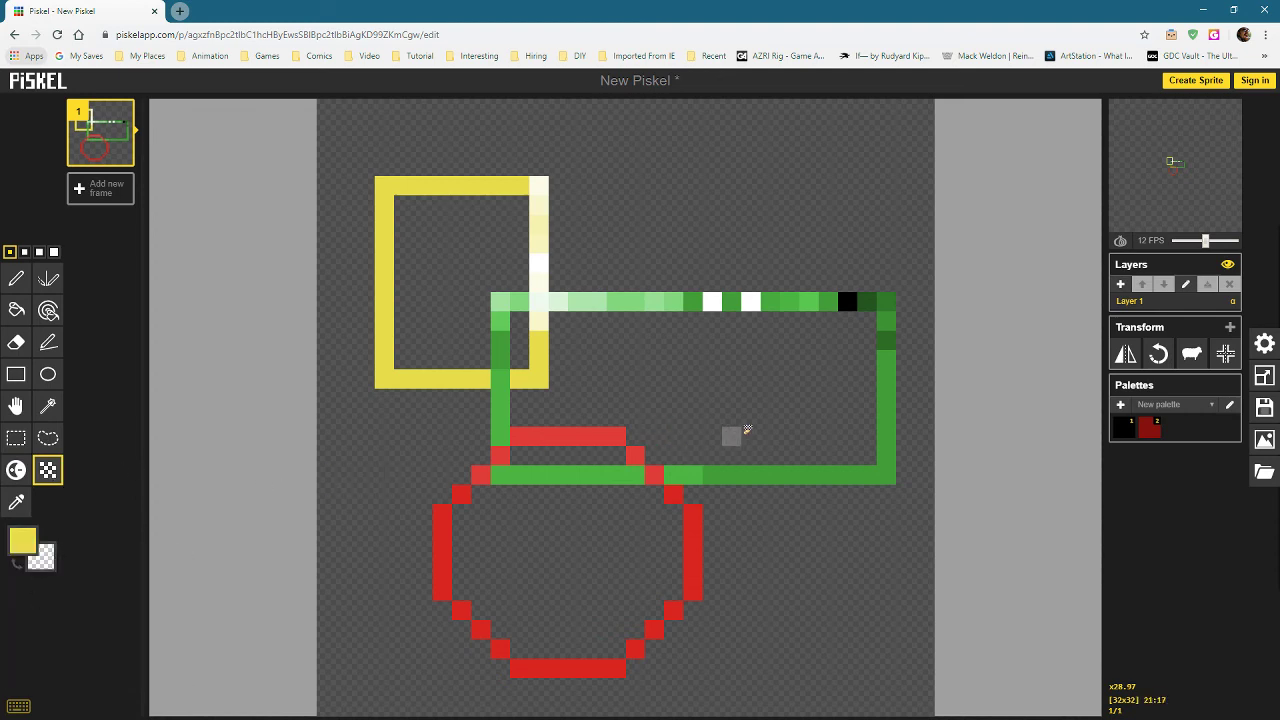
mouse_move(734, 374)
left_mouse_down()
mouse_move(752, 400)
mouse_move(738, 384)
mouse_move(777, 363)
mouse_move(725, 395)
mouse_move(811, 378)
mouse_move(719, 375)
mouse_move(712, 412)
mouse_move(677, 408)
mouse_move(677, 363)
mouse_move(877, 356)
mouse_move(858, 390)
mouse_move(826, 337)
mouse_move(786, 347)
mouse_move(757, 337)
mouse_move(766, 329)
mouse_move(695, 335)
left_mouse_up()
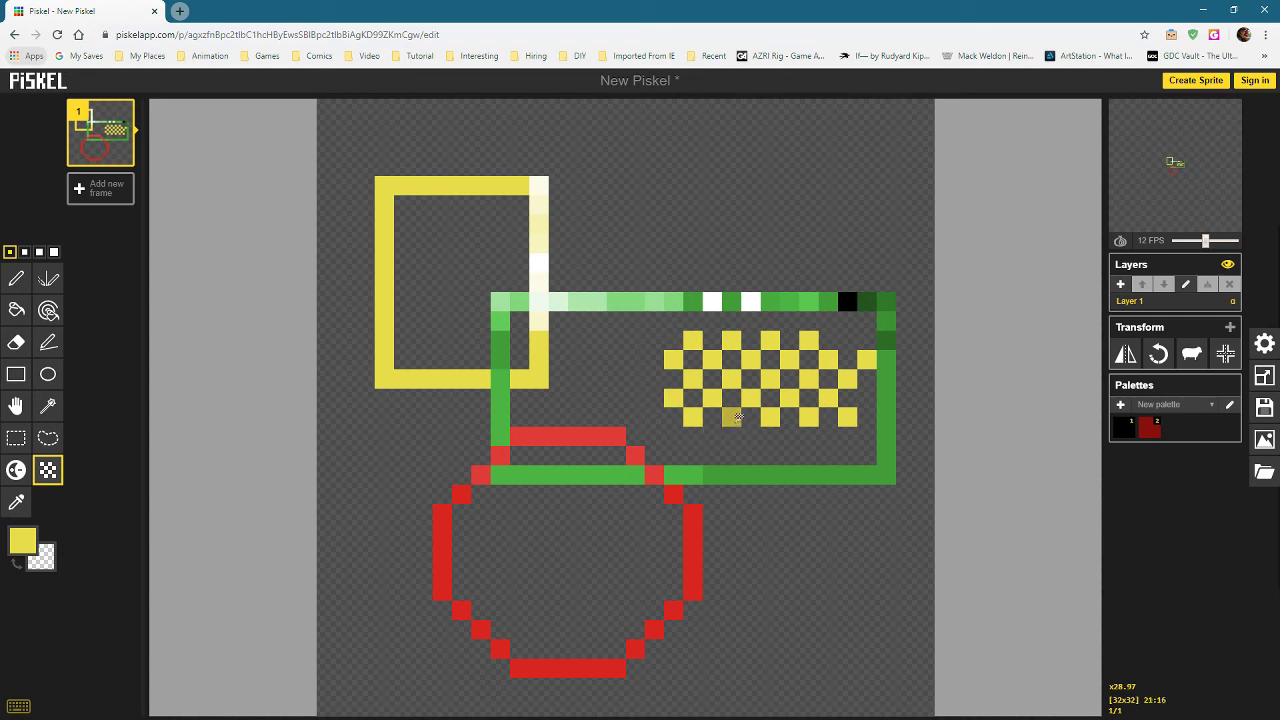
- Erase the pattern's bottom rows and right-hand pixels, then add one yellow dithered pixel
key("e")
mouse_move(693, 417)
left_mouse_down()
mouse_move(812, 387)
mouse_move(868, 401)
mouse_move(770, 417)
left_mouse_up()
mouse_move(875, 386)
left_mouse_down()
mouse_move(824, 367)
mouse_move(846, 375)
mouse_move(724, 390)
left_mouse_up()
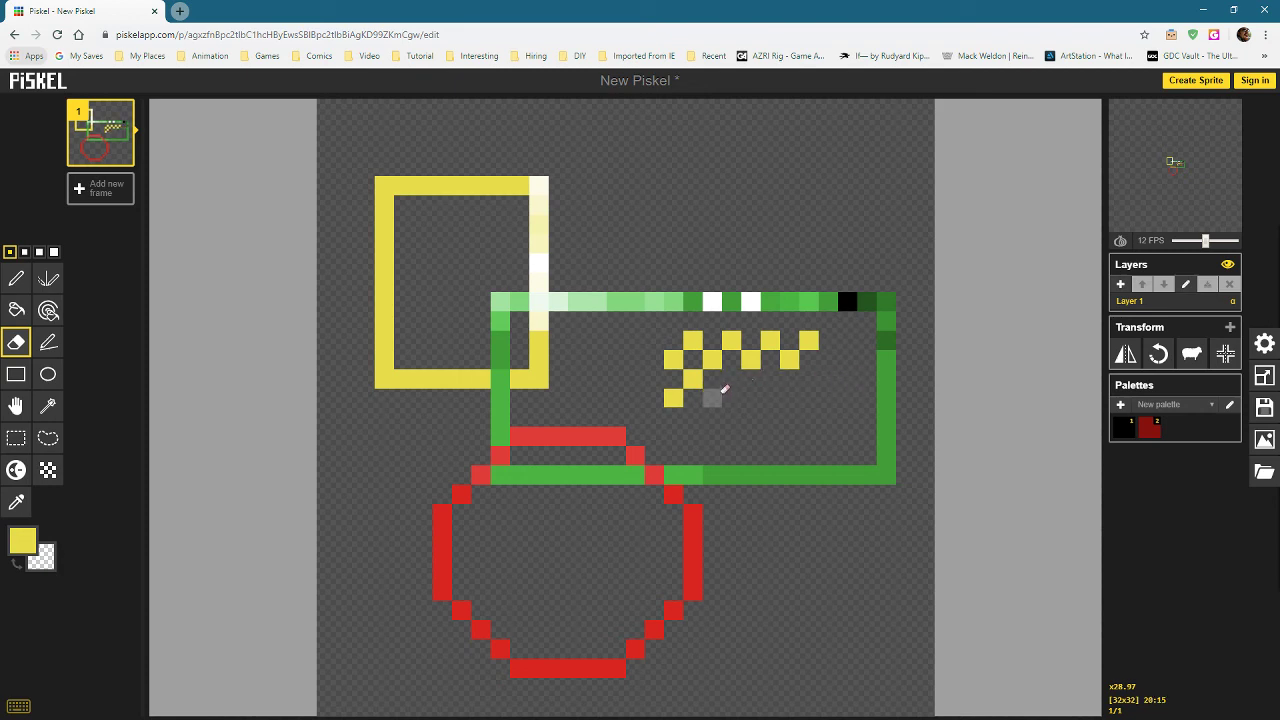
left_click(53, 477)
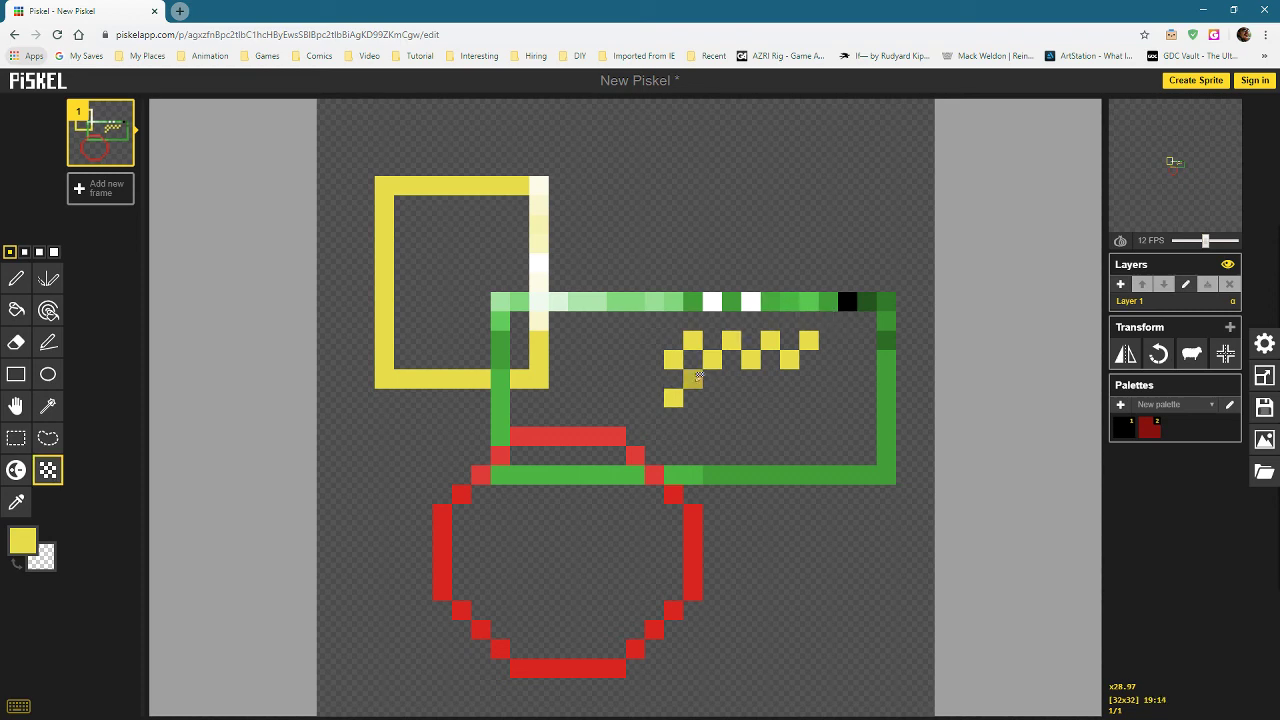
left_click(698, 376)
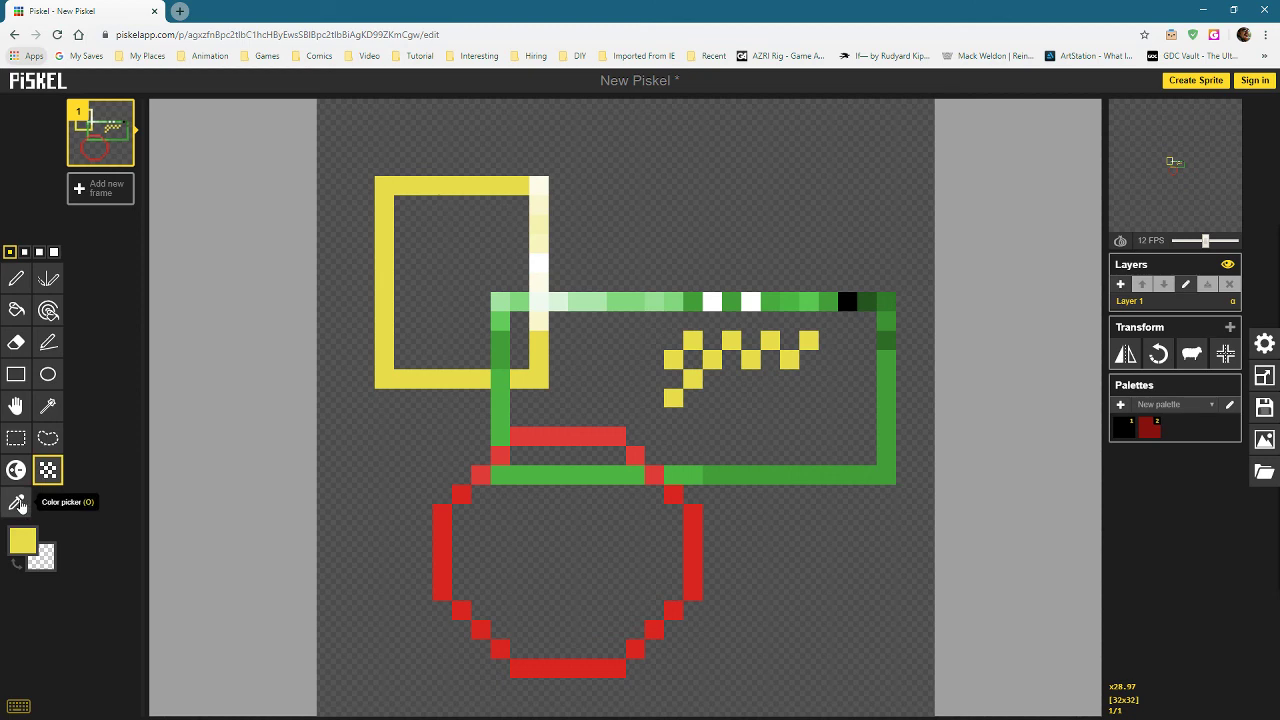
- Sample green, red, light green, white and yellow from the drawing with the colour picker
left_click(17, 503)
left_click(502, 341)
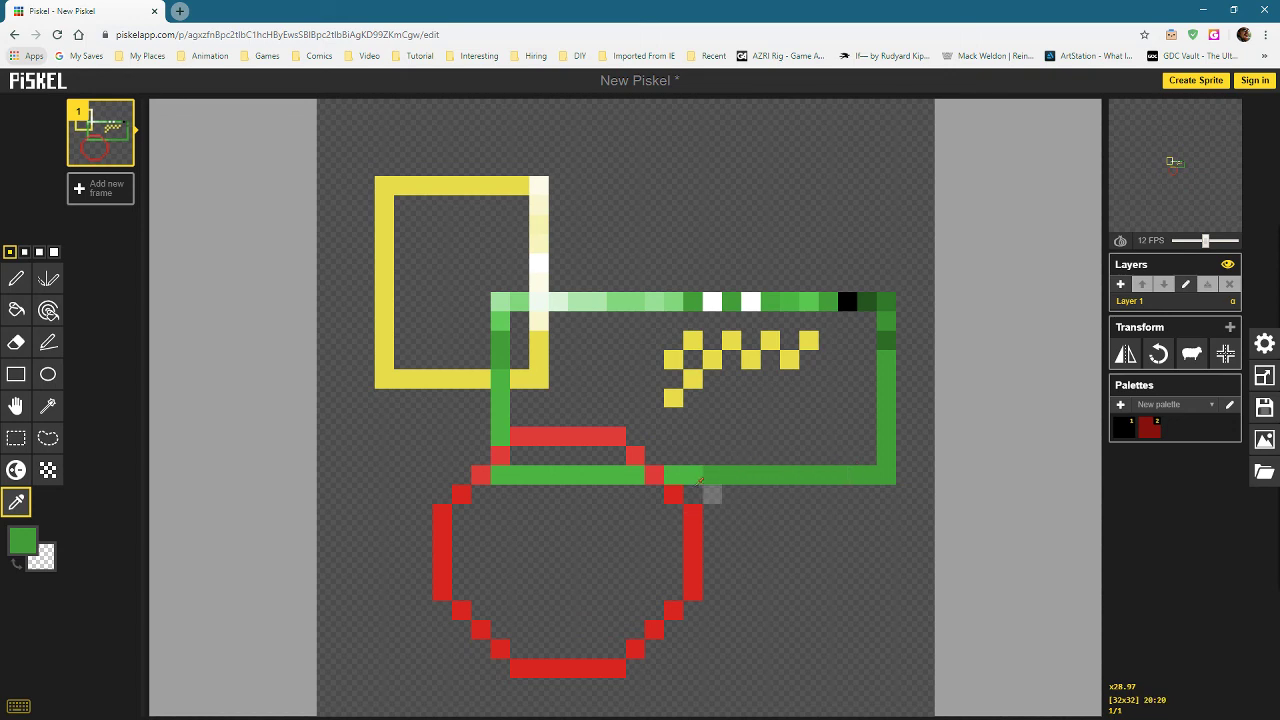
left_click(692, 532)
left_click(16, 279)
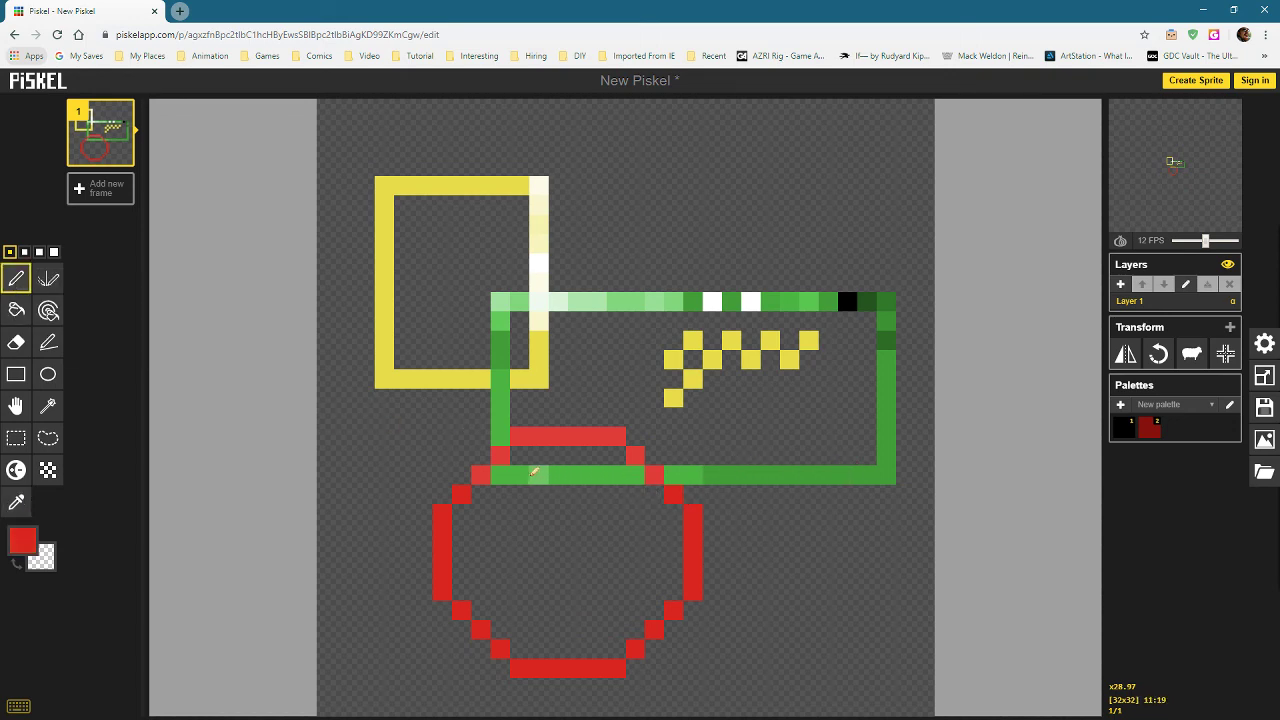
left_click(539, 475, "alt")
left_click(558, 302, "alt")
left_click(539, 302, "alt")
left_click(539, 340, "alt")
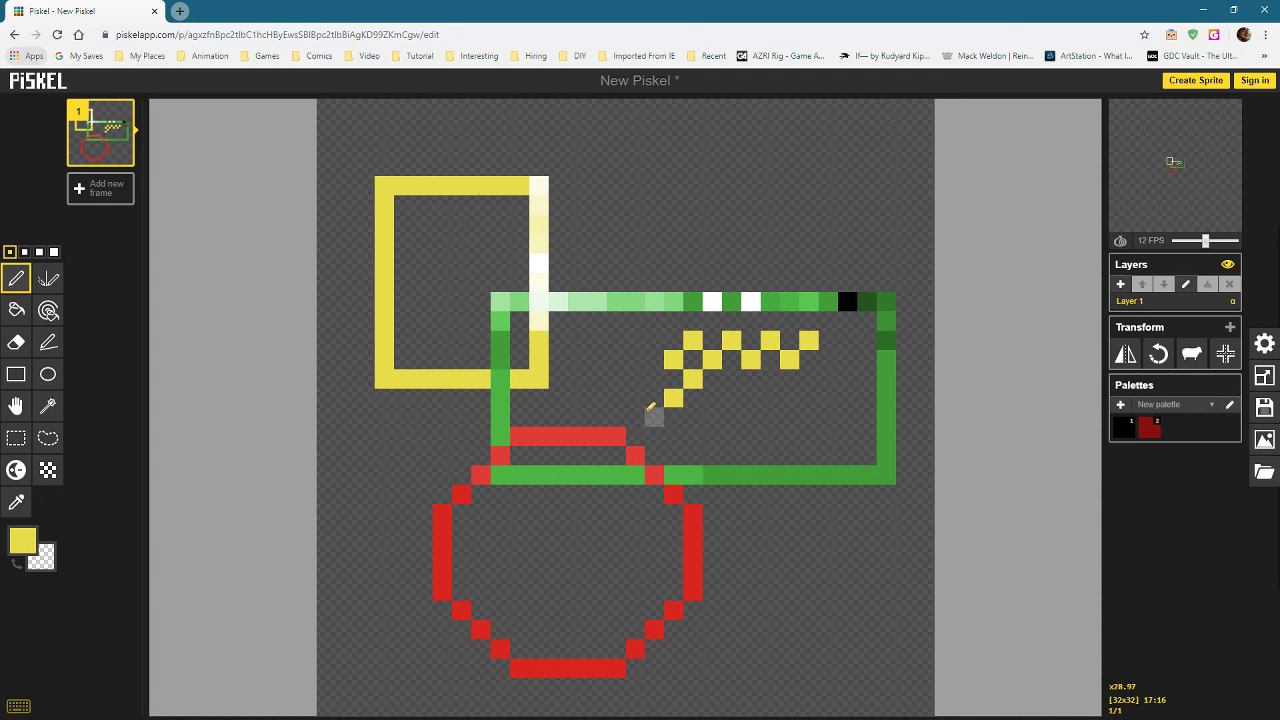
- Swap the primary and secondary colours repeatedly using X and the swap button
key("x")
key("x")
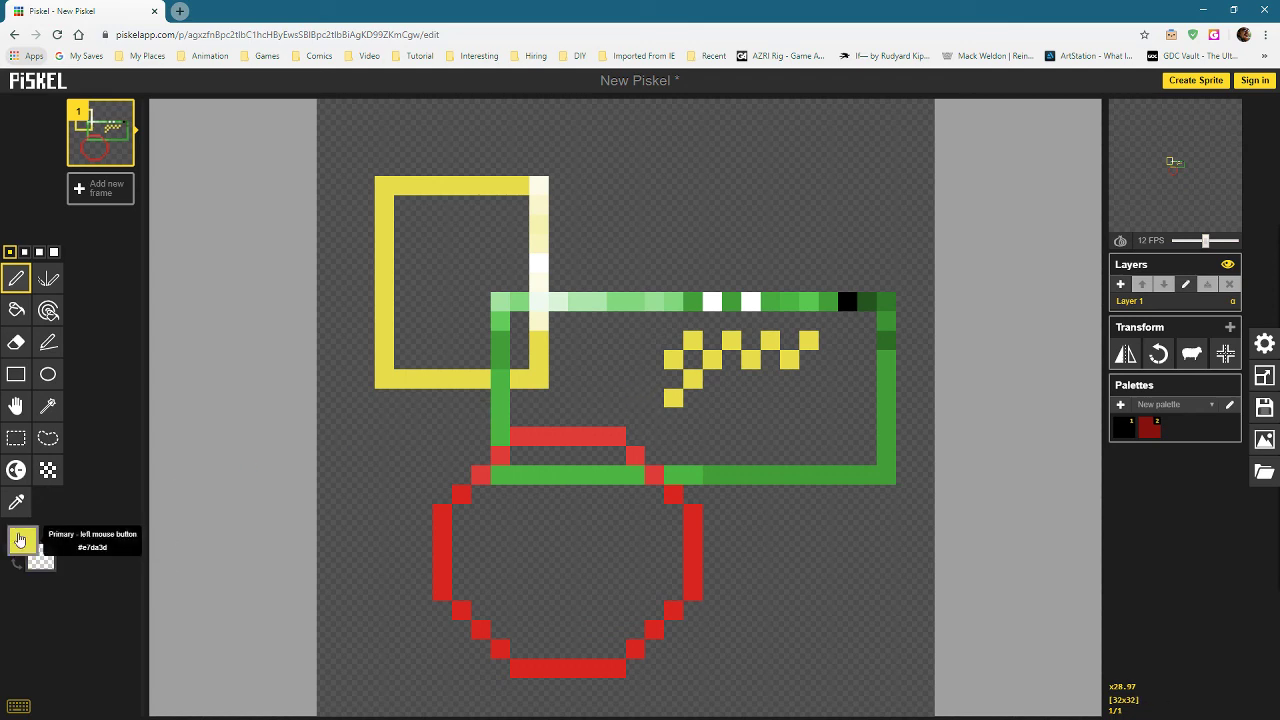
key("x")
key("x")
key("x")
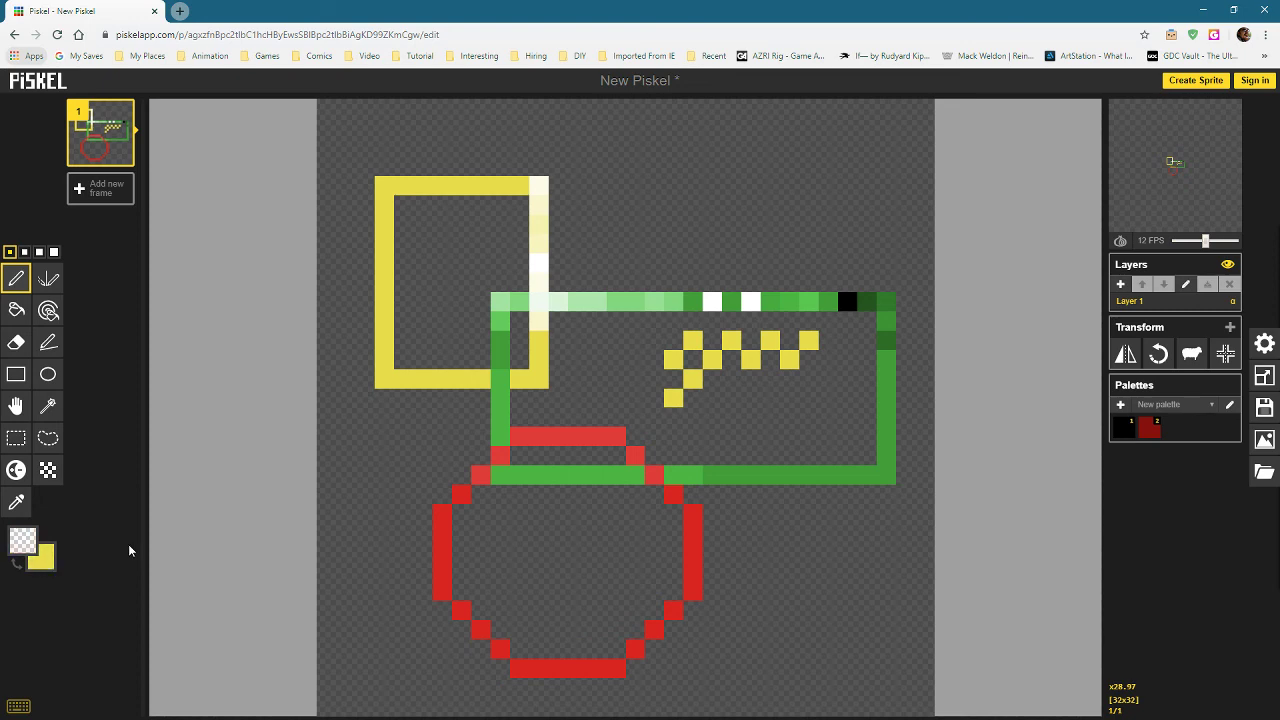
key("x")
key("x")
key("x")
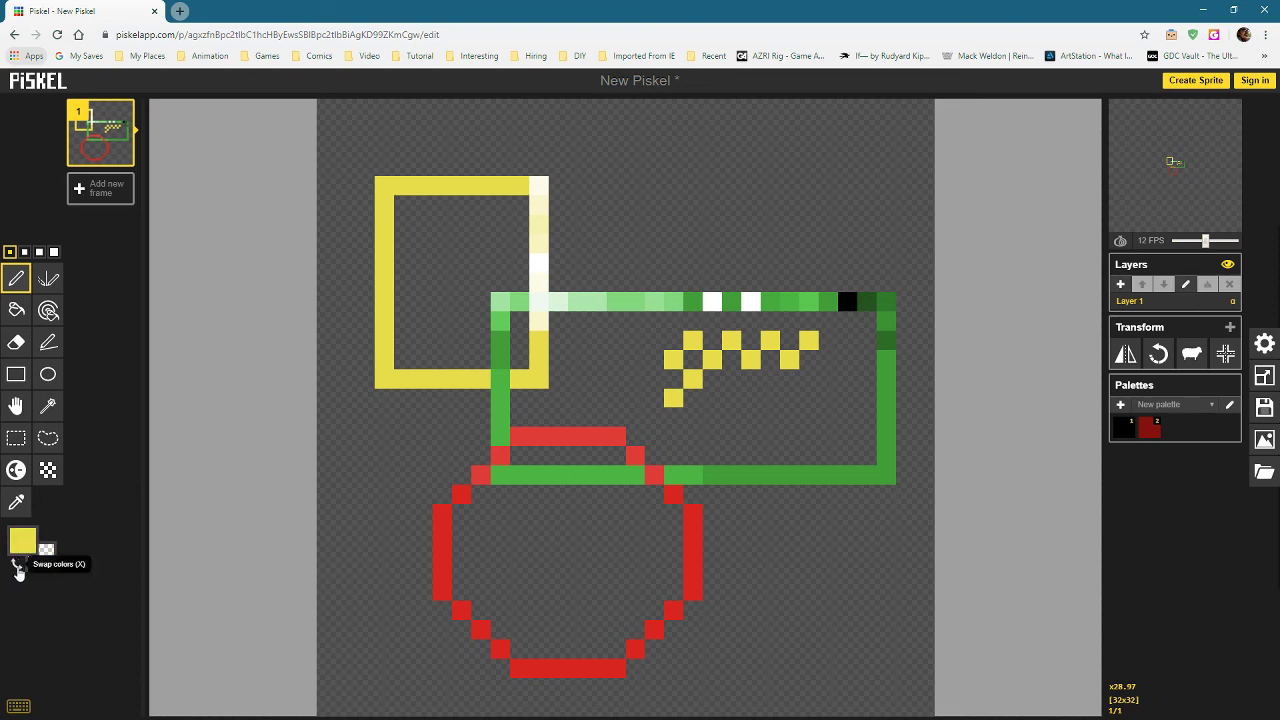
left_click(15, 567)
left_click(15, 567)
left_click(15, 567)
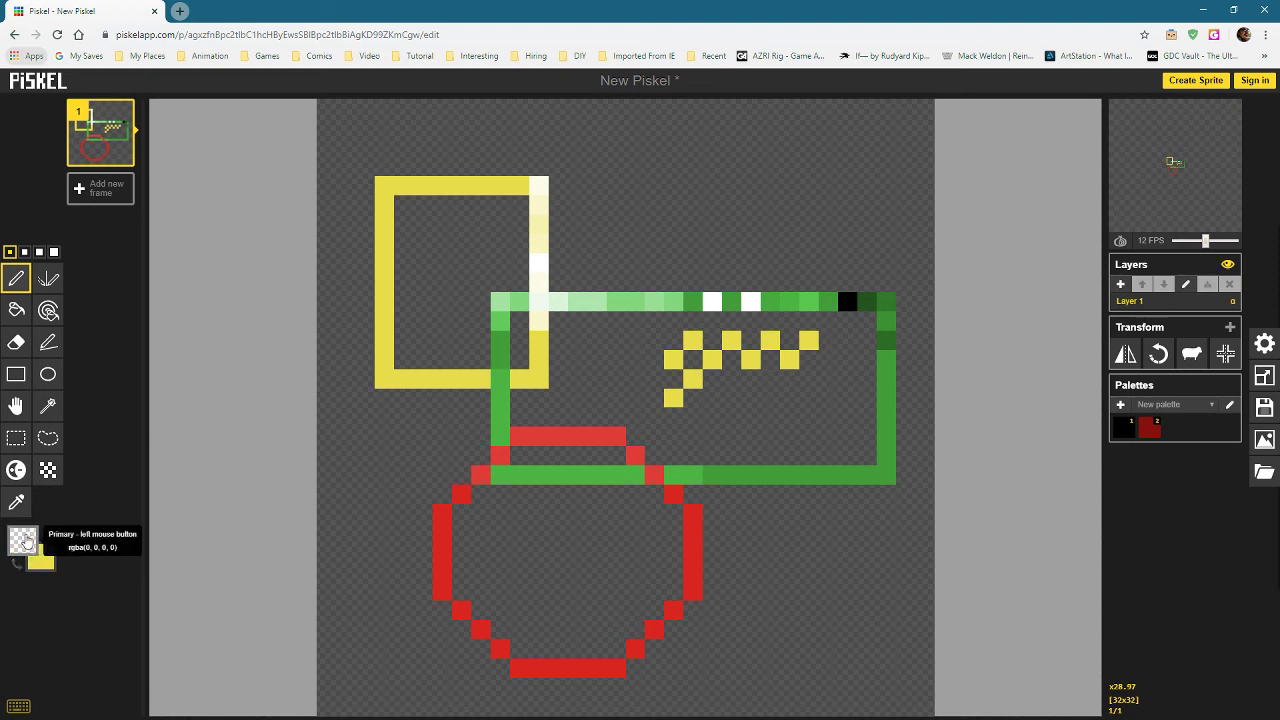
left_click(15, 567)
left_click(15, 567)
- Draw alternating green, yellow and green horizontal rows near the canvas's lower right
left_click(22, 541)
left_click(42, 598)
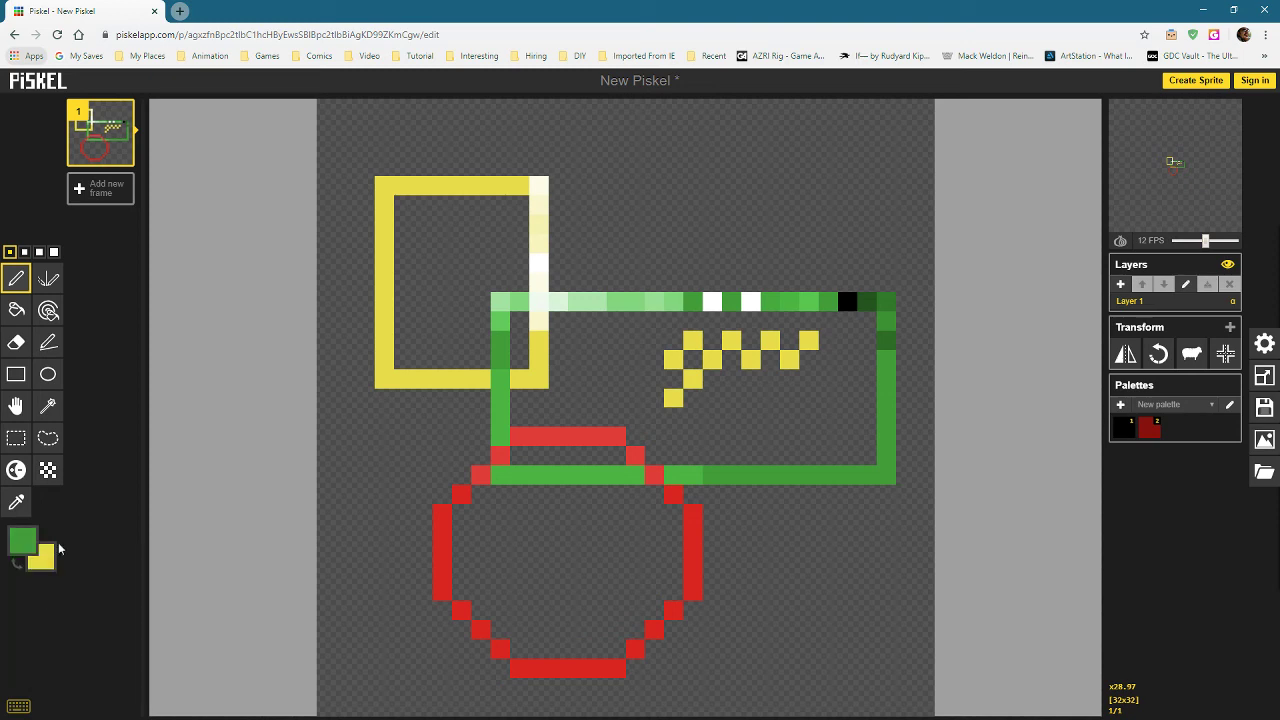
left_click_drag(770, 552, 897, 535)
key("x")
left_click_drag(785, 591, 890, 591)
key("x")
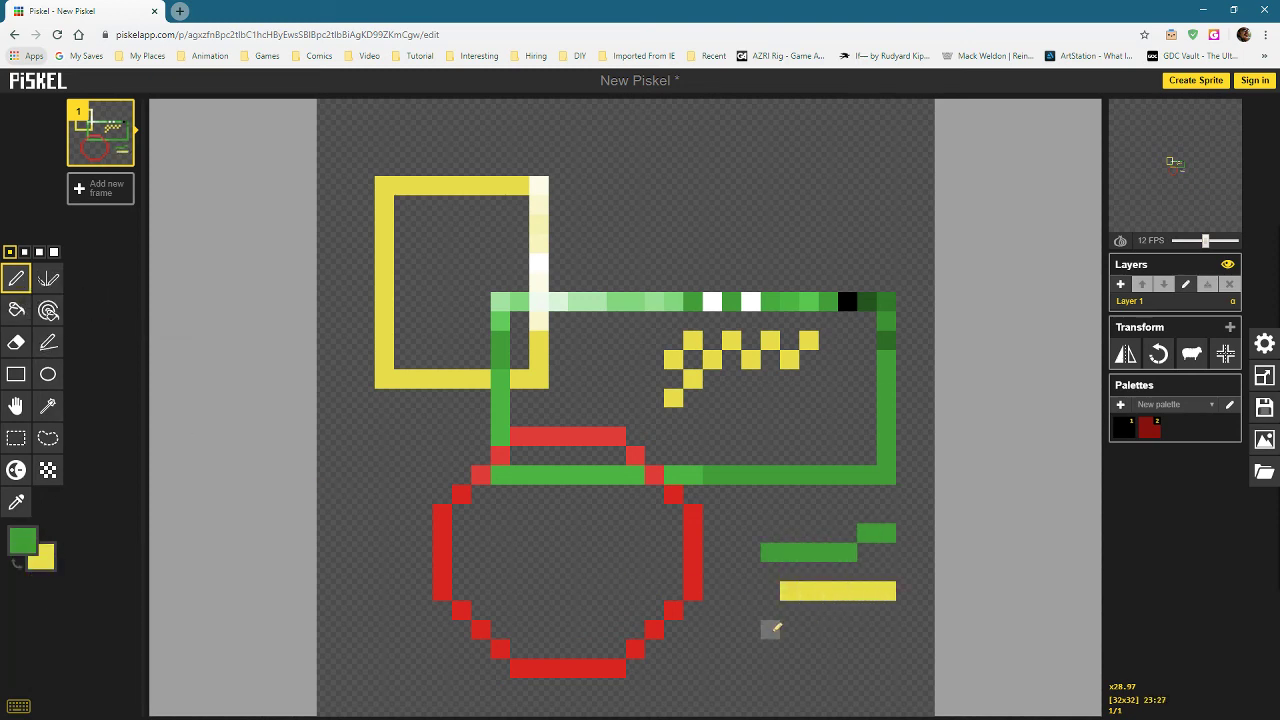
left_click_drag(770, 628, 877, 629)
- Erase the left ends of the three new rows and a stray green pixel
left_click(16, 342)
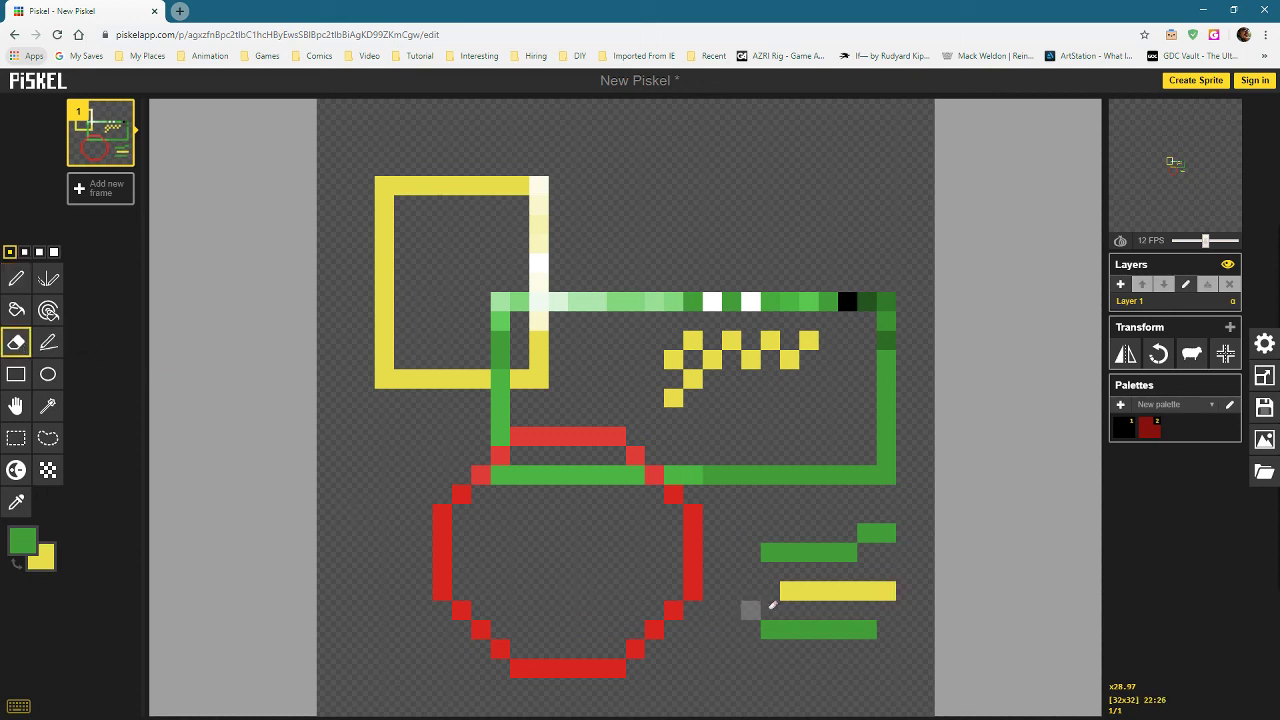
mouse_move(778, 600)
left_mouse_down()
mouse_move(823, 630)
mouse_move(822, 643)
mouse_move(817, 526)
mouse_move(820, 663)
mouse_move(782, 511)
mouse_move(781, 641)
left_mouse_up()
left_click(798, 628)
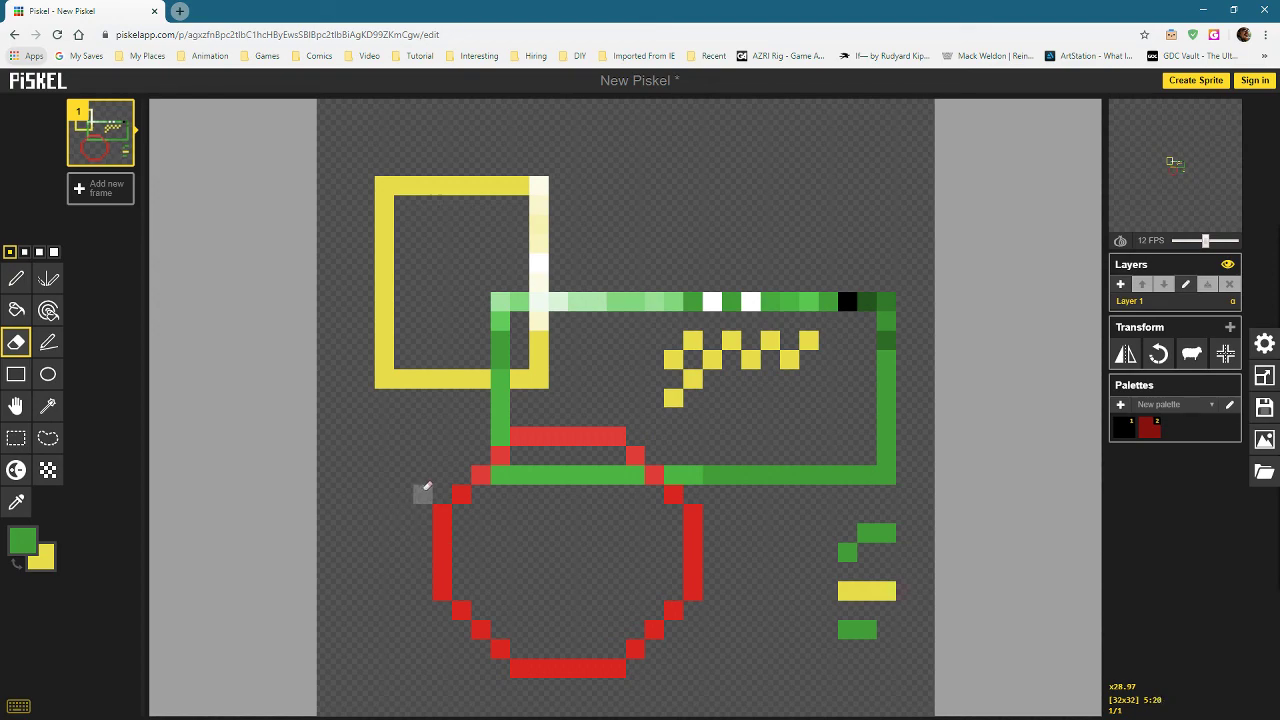
left_click(19, 706)
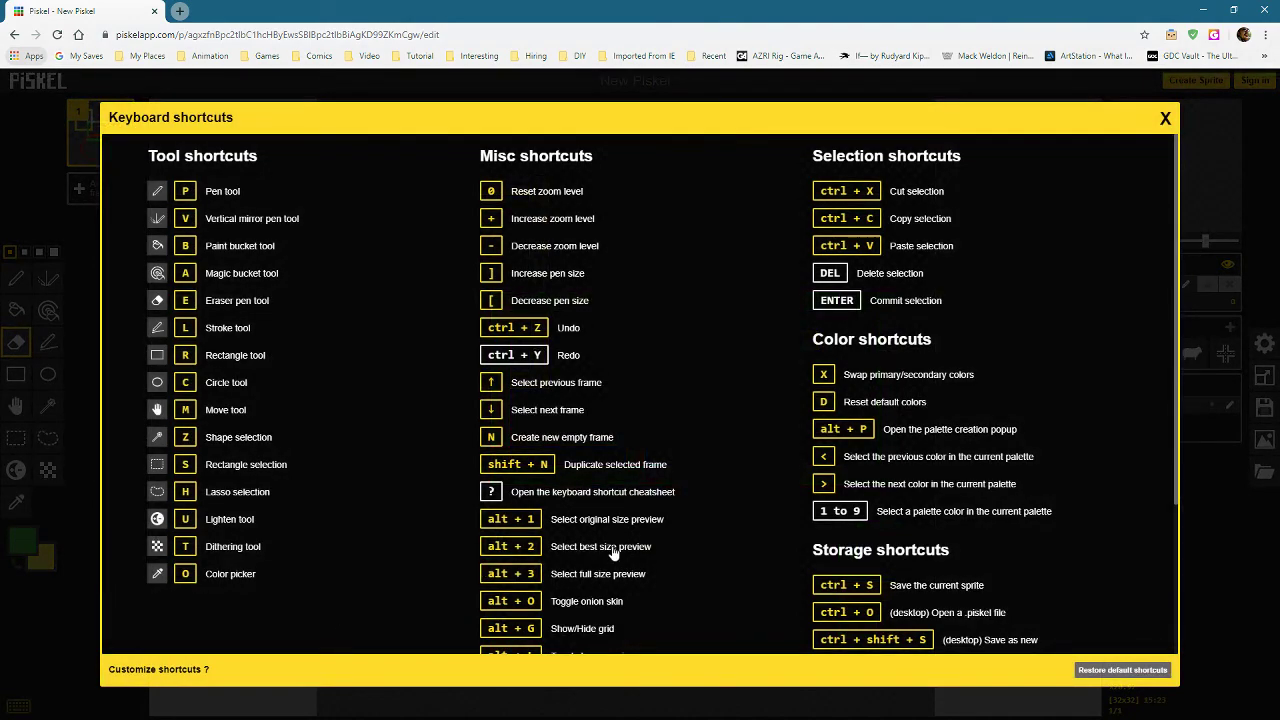
scroll(613, 553, "down", 3)
scroll(613, 553, "up", 3)
scroll(613, 553, "down", 3)
scroll(616, 555, "up", 3)
left_click(1165, 119)
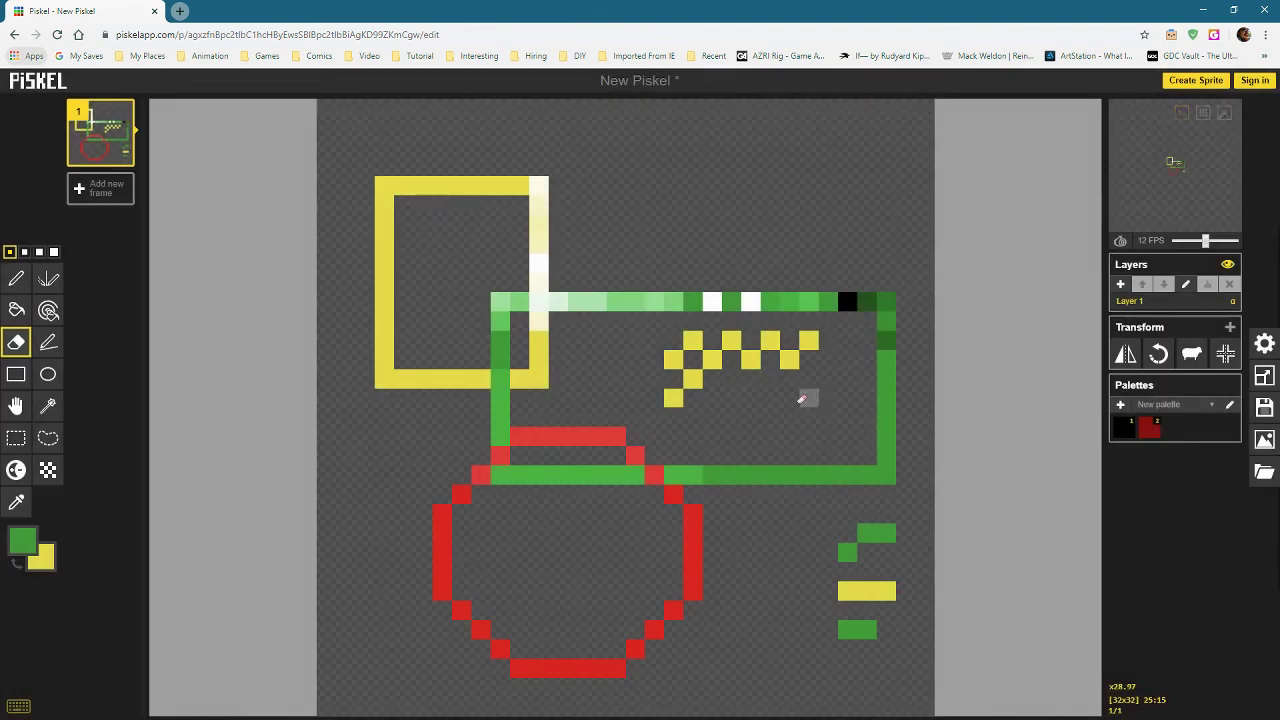